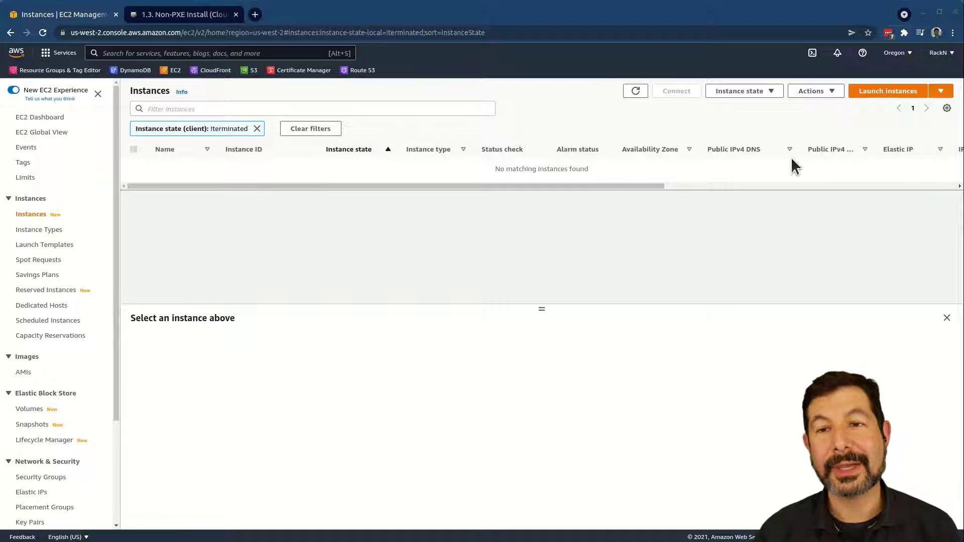
# Start a new instance launch in Oregon with the 64-bit x86 Ubuntu Server 20.04 LTS image and the t2.micro type.
pyautogui.click(896, 54)
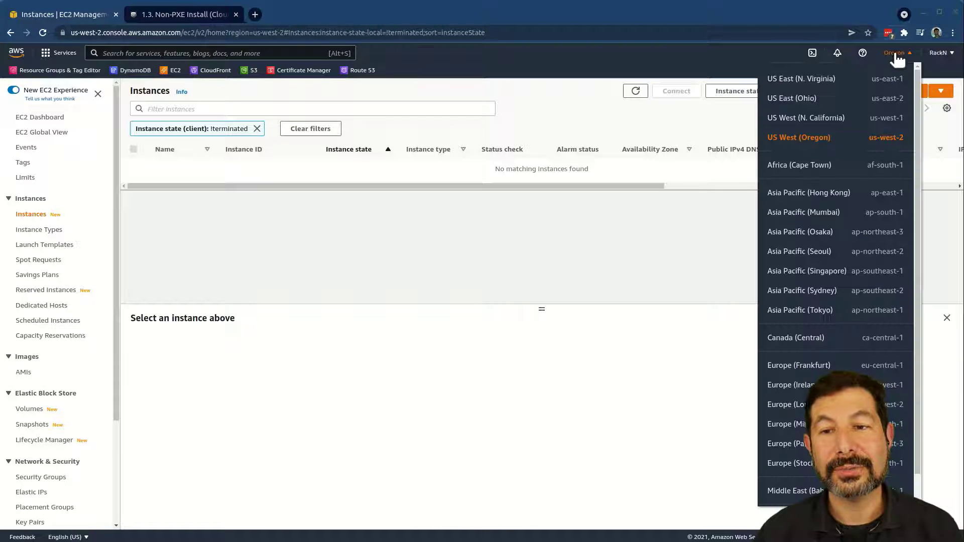
pyautogui.click(897, 56)
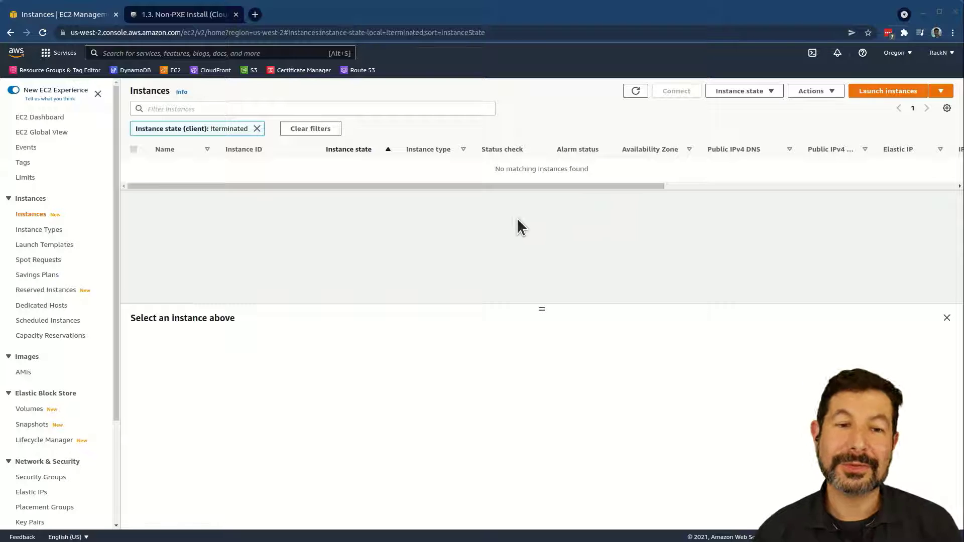
pyautogui.click(904, 92)
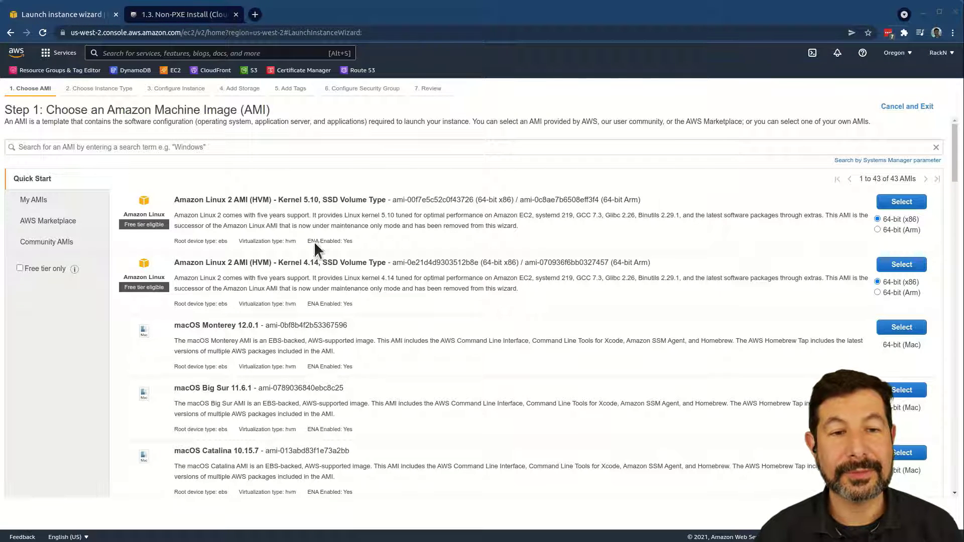
pyautogui.scroll(-3, 239, 346)
pyautogui.scroll(-3, 227, 356)
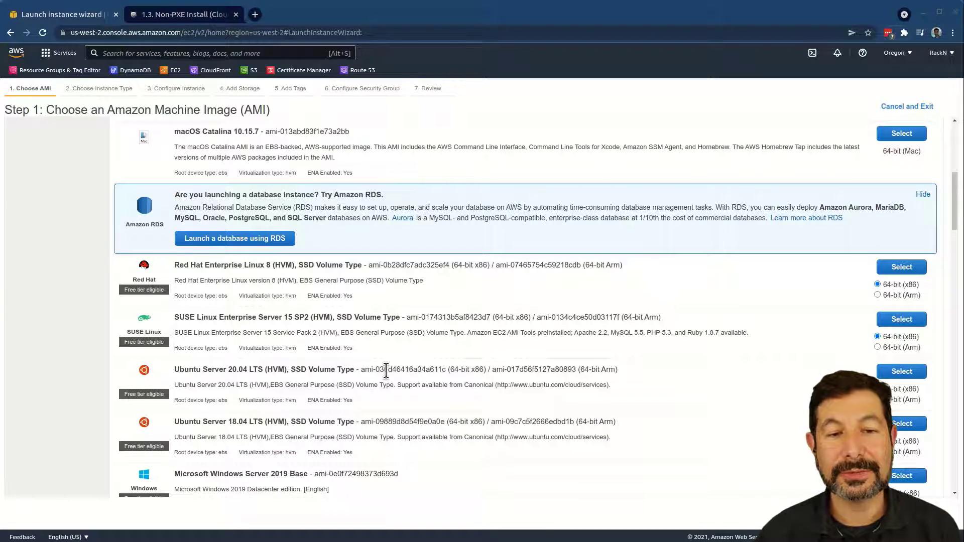
pyautogui.click(913, 372)
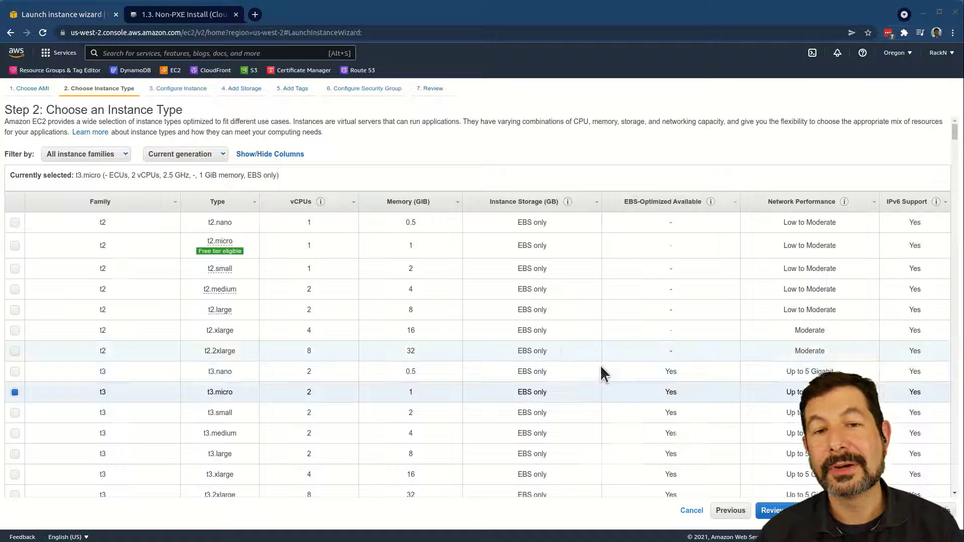
pyautogui.click(139, 249)
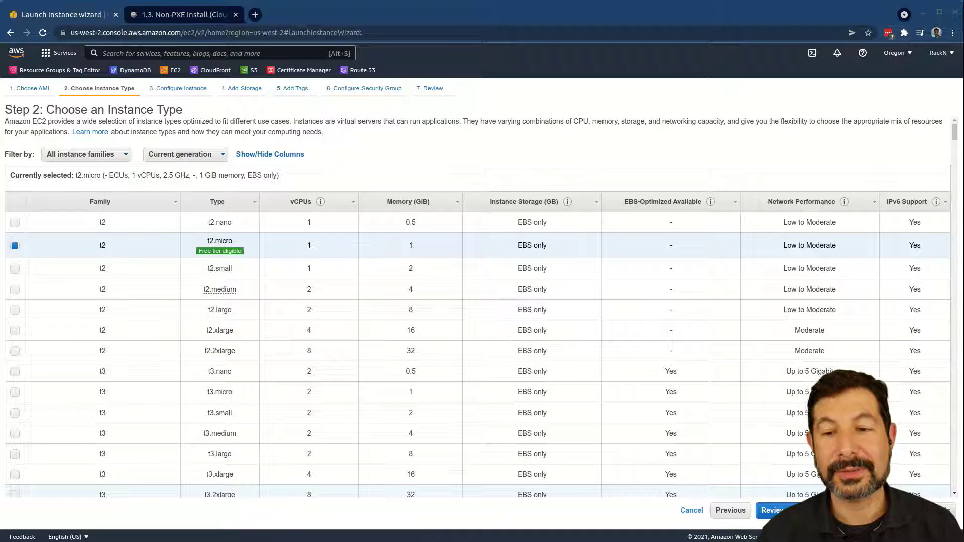
pyautogui.click(911, 510)
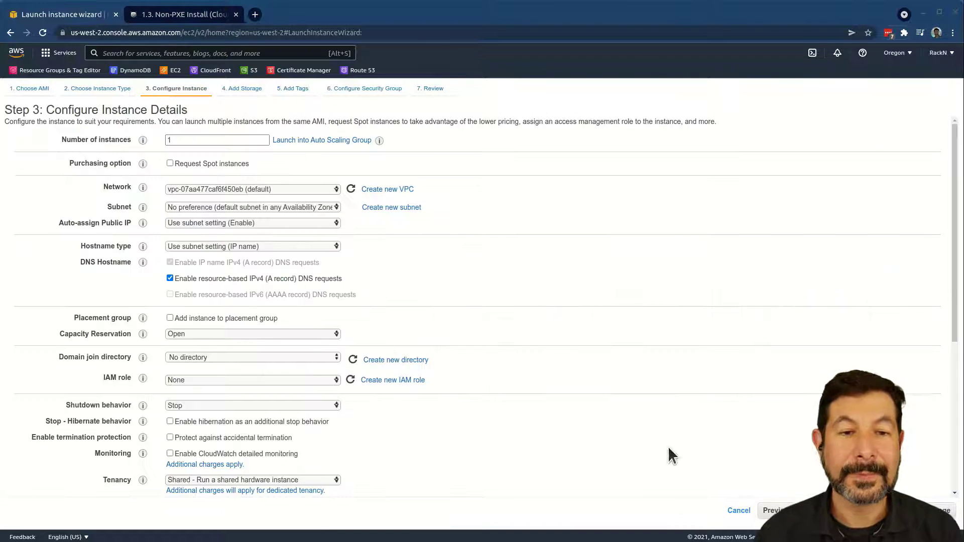
# Add a user data bash script that installs Digital Rebar universal, version tip, with profile bootstrap-contexts, drp-id v48-training and the public IPv4 as ipaddr.
pyautogui.scroll(-5, 417, 296)
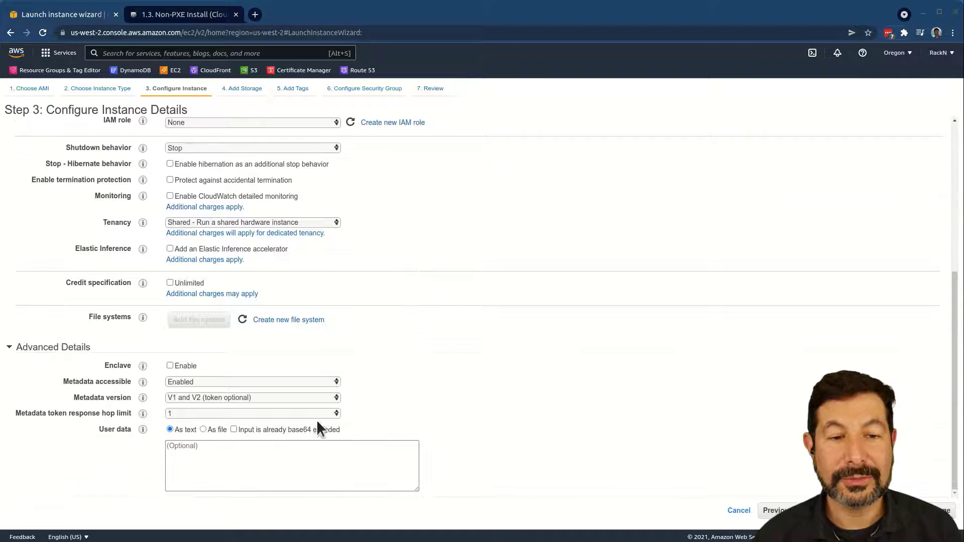
pyautogui.click(314, 453)
pyautogui.hotkey('alt', 'Tab')
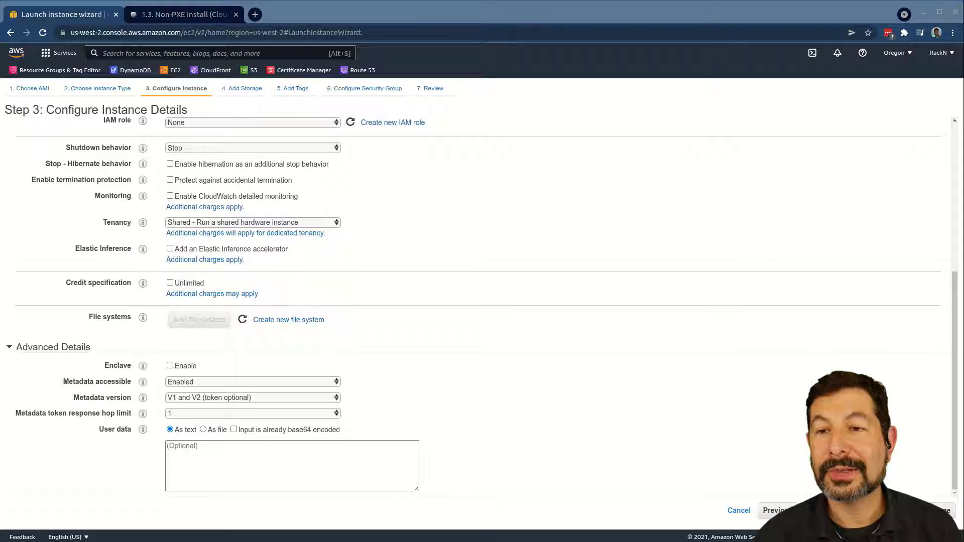
pyautogui.click(290, 468)
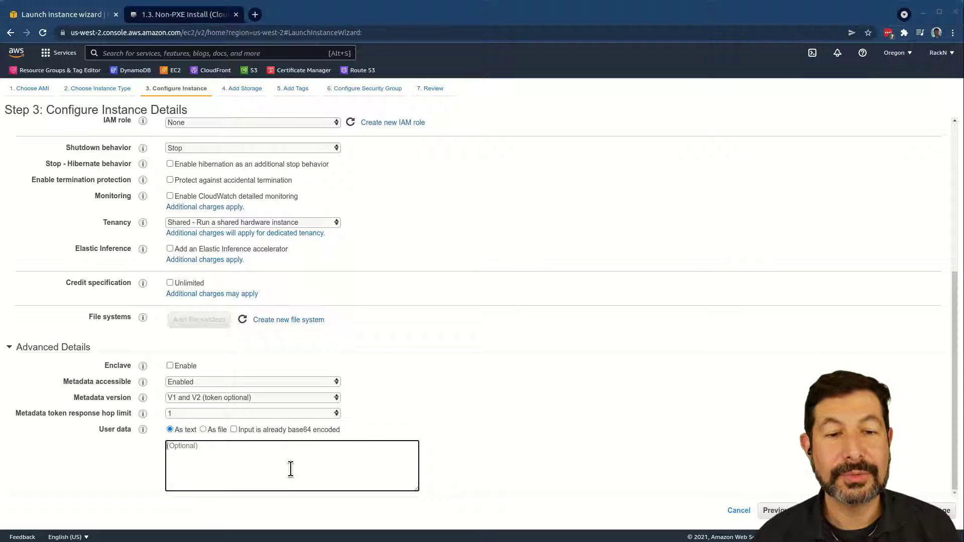
pyautogui.write('#!/usr/bin/env bash value=$(curl -sfL http://169.254.169.254/latest/meta-data/public-ipv4) curl -fsSL get.rebar.digital/stable | sudo bash -s -- install --universal --version=tip --initial-profiles=bootstrap-contexts --drp-id=v48-training --ipaddr=$value')
pyautogui.moveTo(415, 483); pyautogui.dragTo(638, 487)
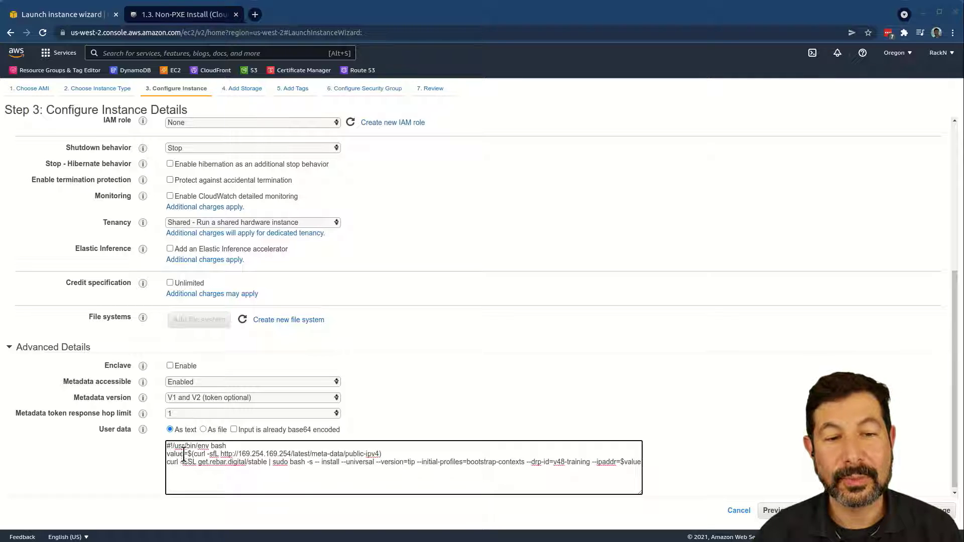
pyautogui.moveTo(174, 462); pyautogui.dragTo(510, 462)
pyautogui.click(509, 462)
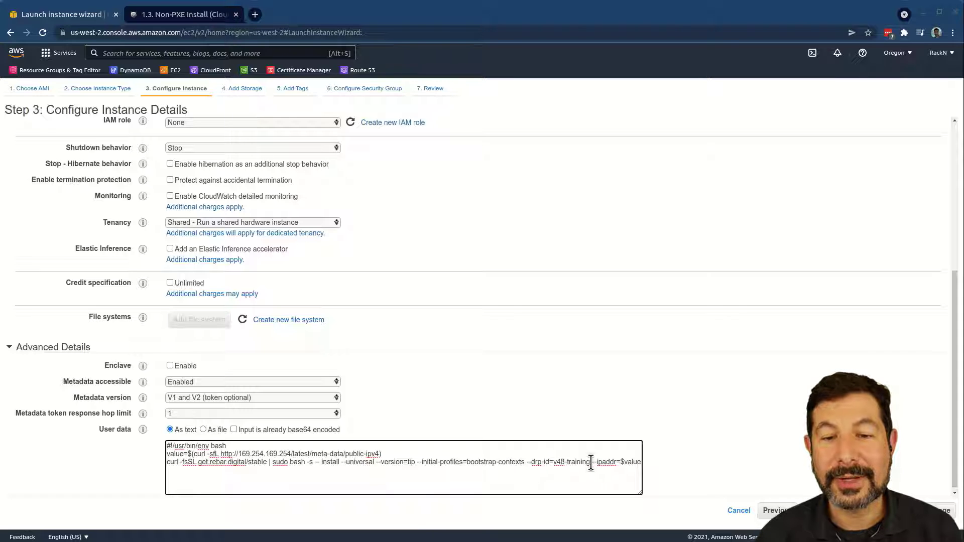
pyautogui.doubleClick(629, 462)
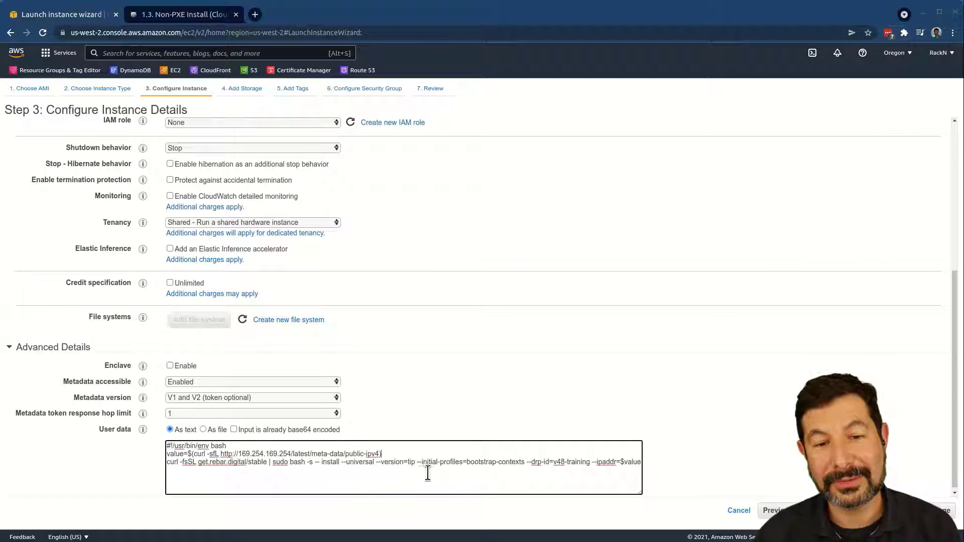
pyautogui.moveTo(376, 462); pyautogui.dragTo(416, 462)
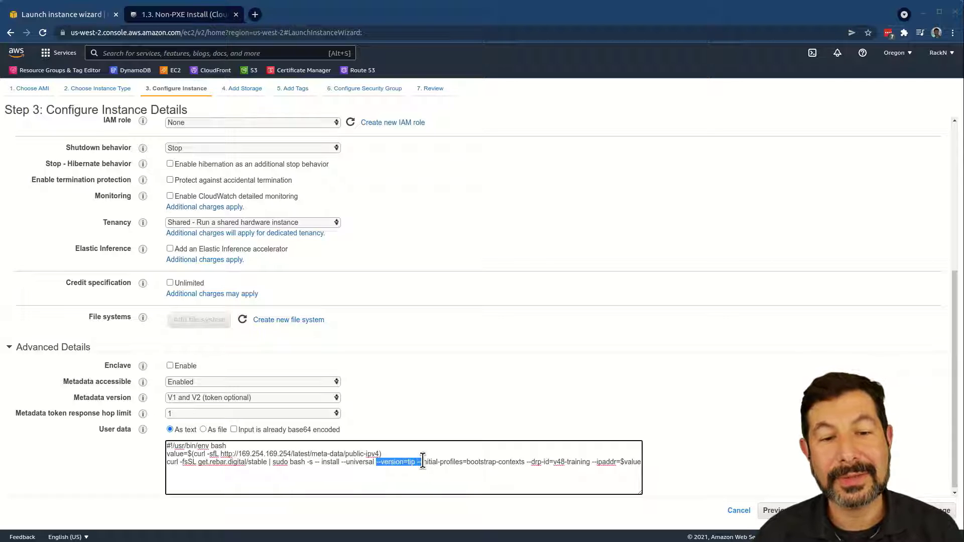
pyautogui.click(387, 468)
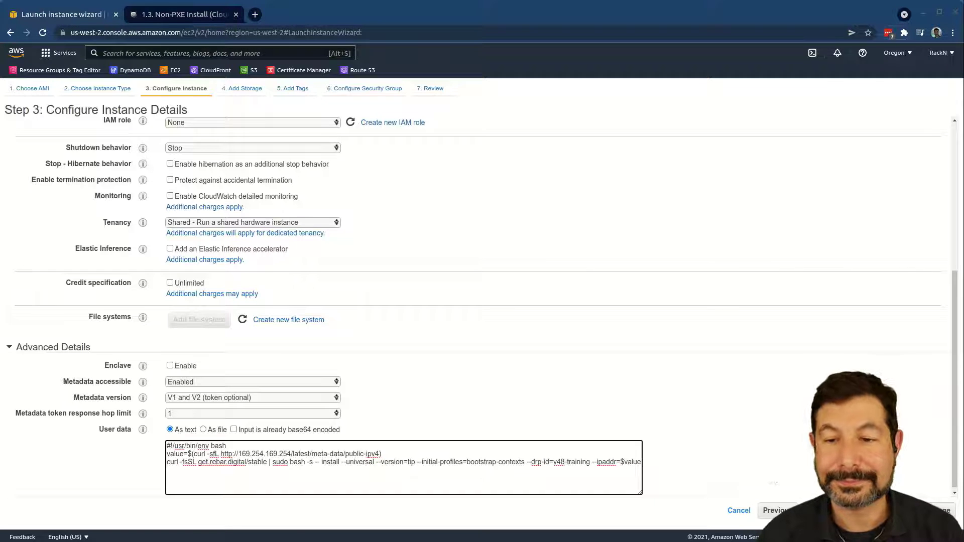
pyautogui.click(924, 510)
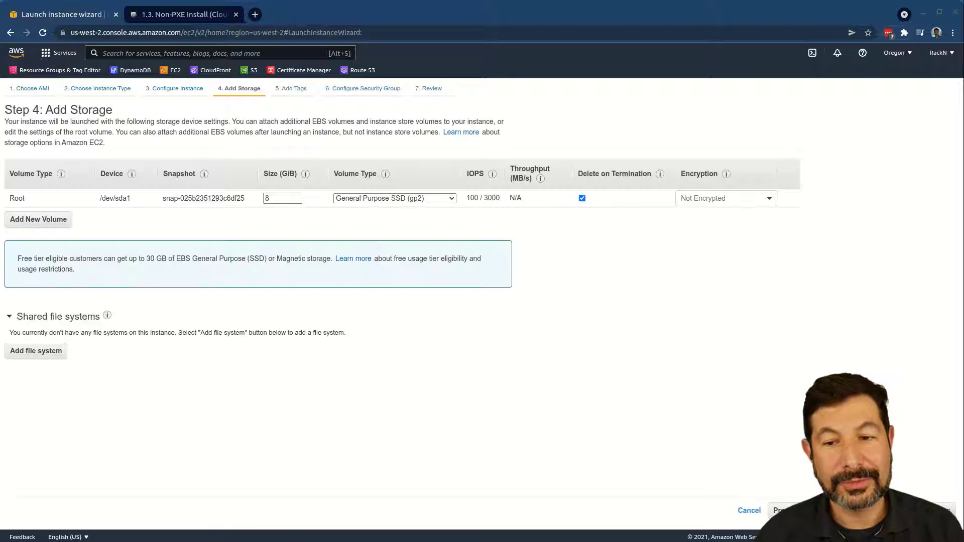
# Keep the default root storage and tag the instance with key Name and value v48-training.
pyautogui.click(924, 510)
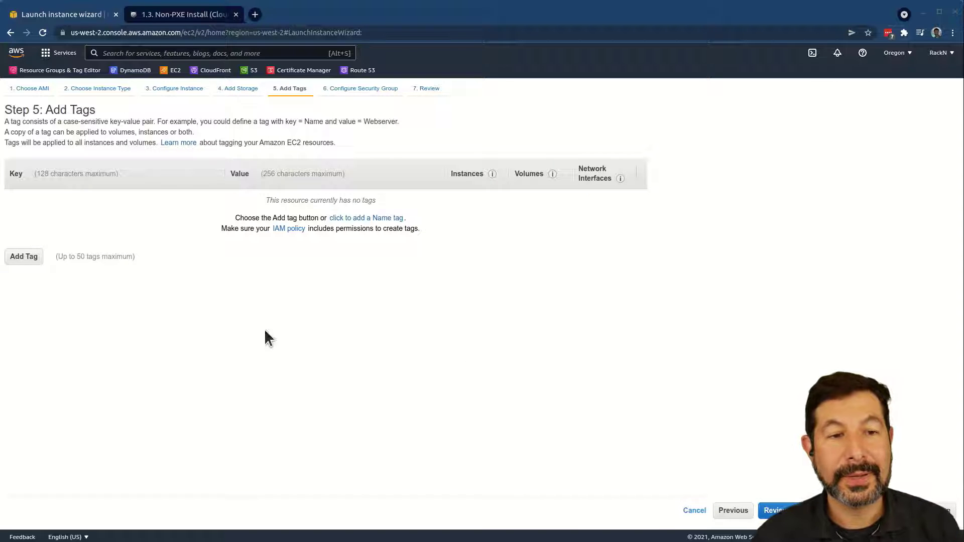
pyautogui.click(28, 257)
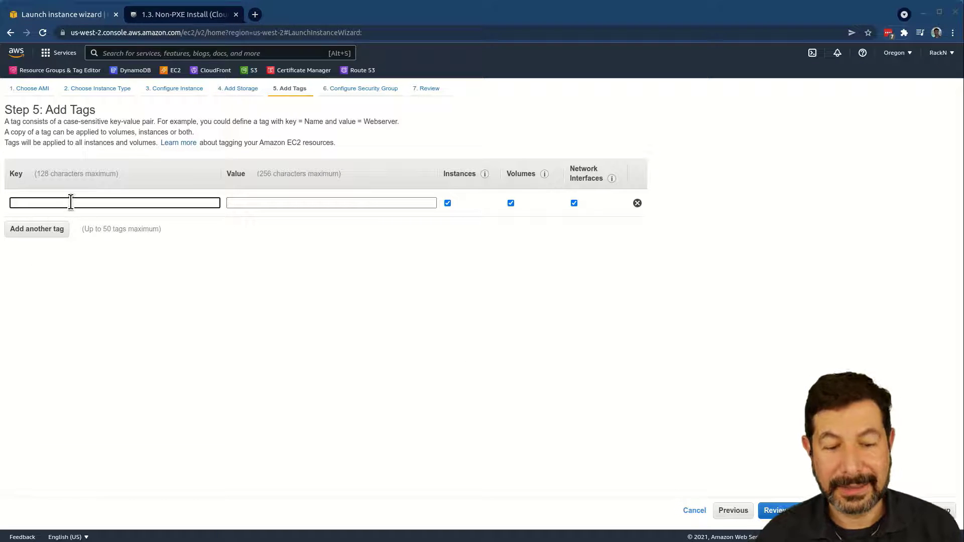
pyautogui.write('Name')
pyautogui.press('Tab')
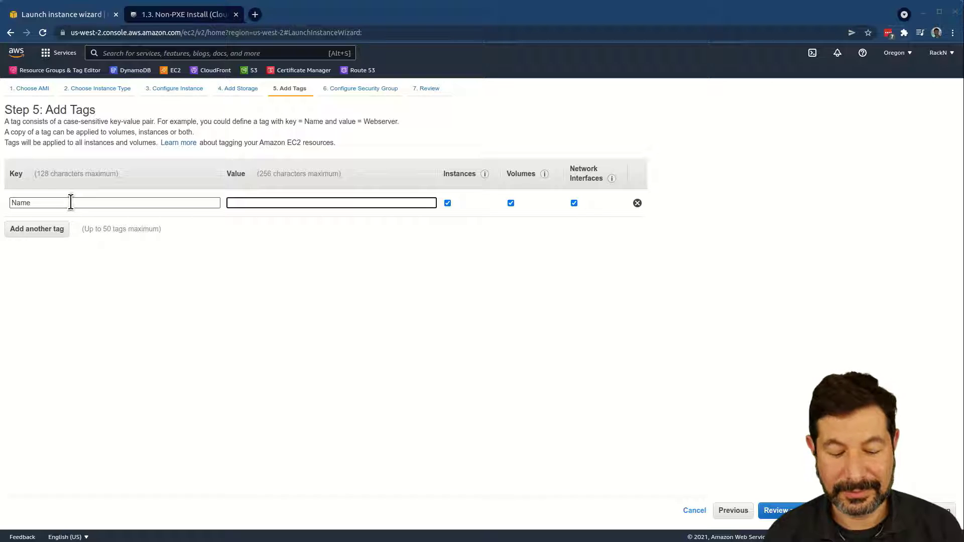
pyautogui.write('v48-tr')
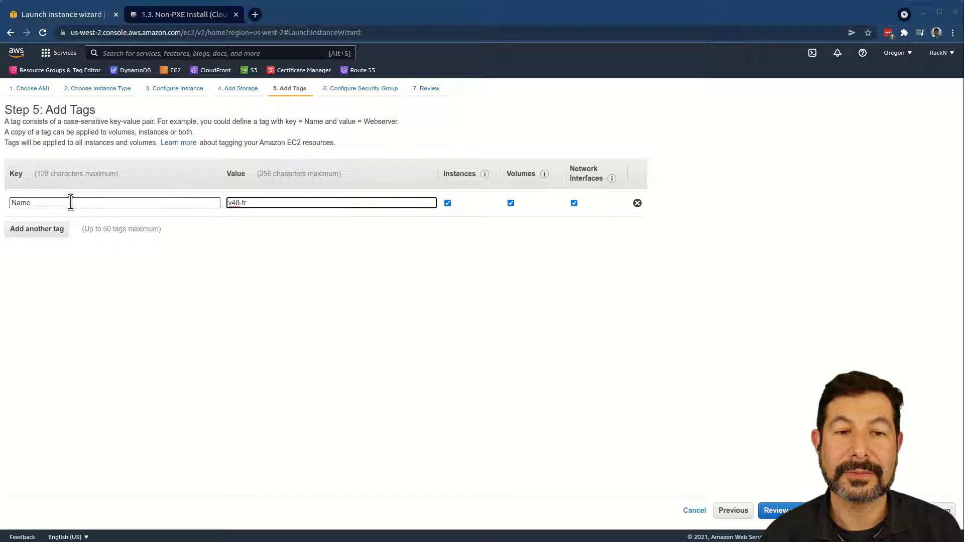
pyautogui.click(301, 201)
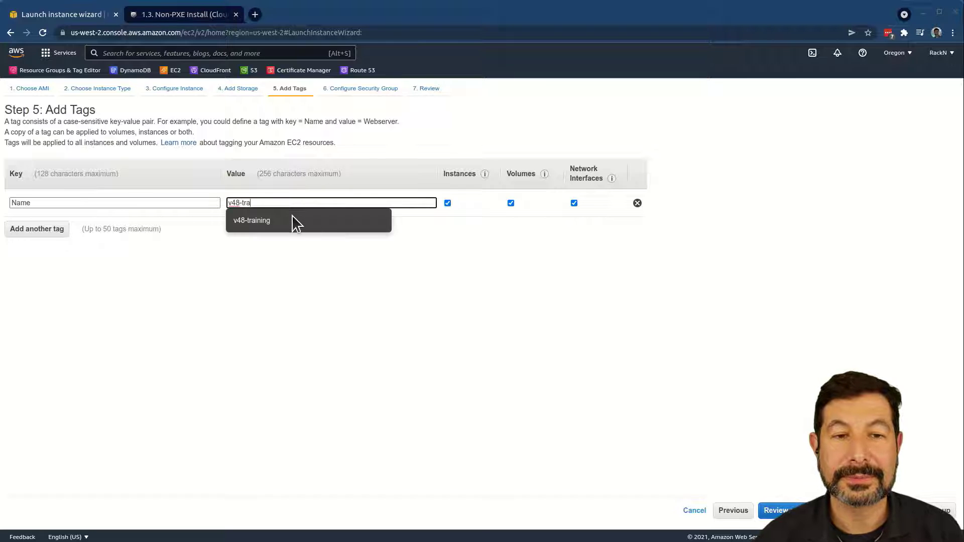
pyautogui.write('a')
pyautogui.click(260, 221)
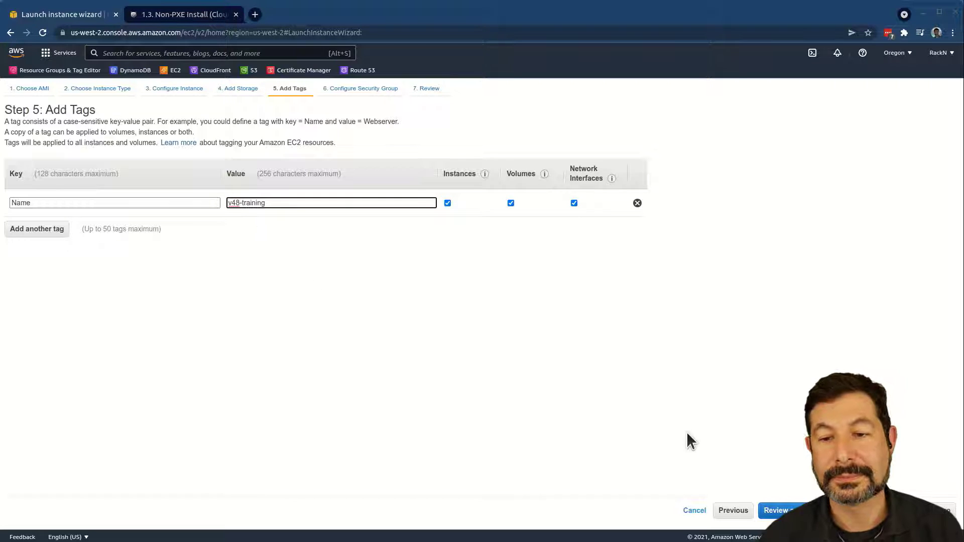
pyautogui.click(895, 511)
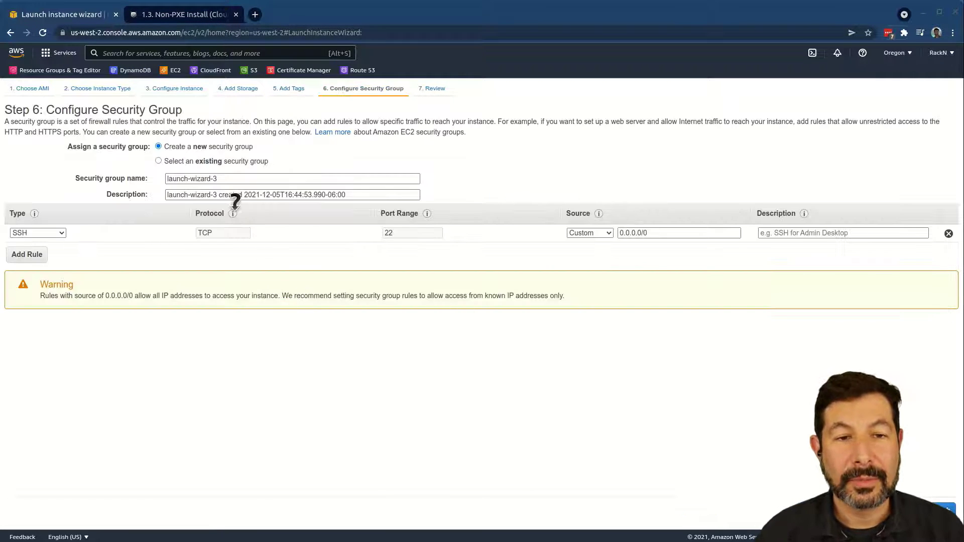
# Assign the existing Digital Rebar Server security group, check its inbound ports, and proceed to the launch review.
pyautogui.click(204, 162)
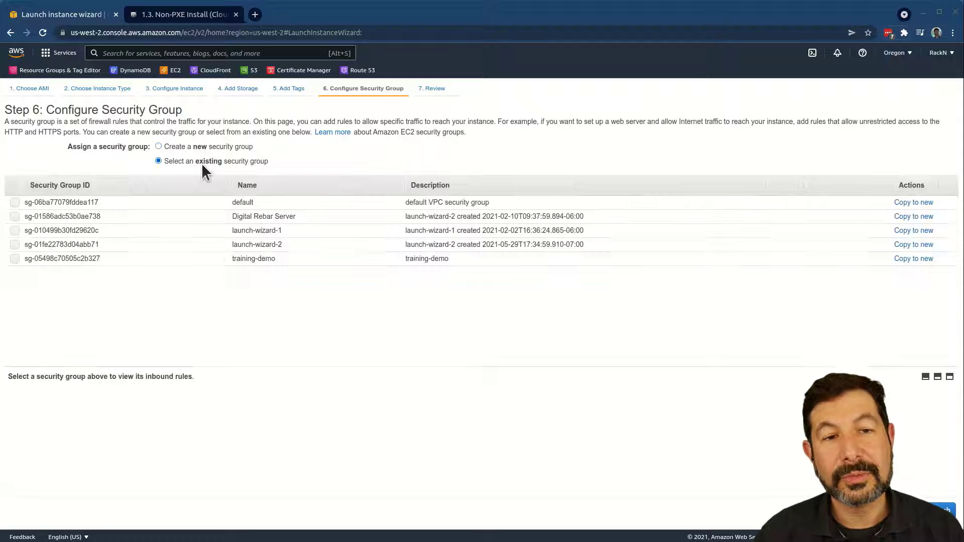
pyautogui.click(235, 217)
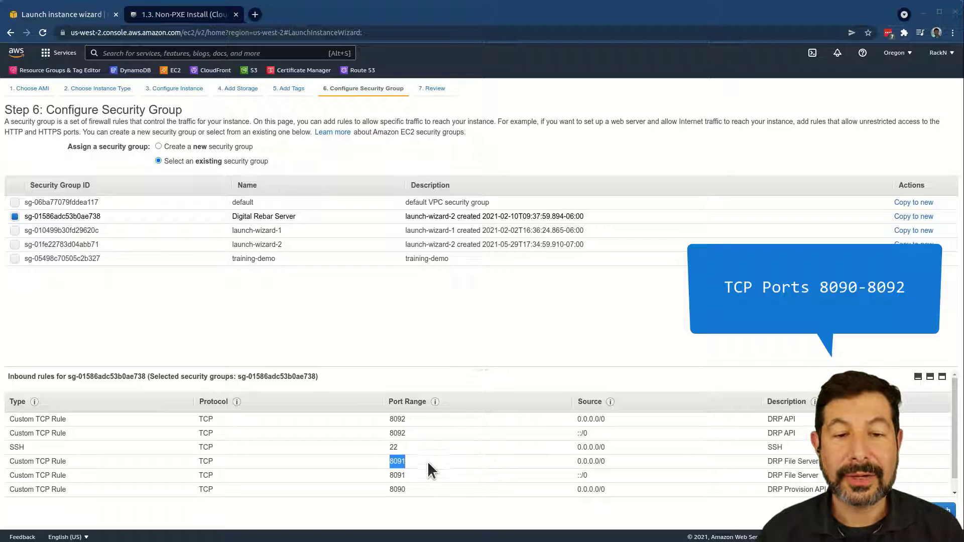
pyautogui.moveTo(383, 486); pyautogui.dragTo(418, 487)
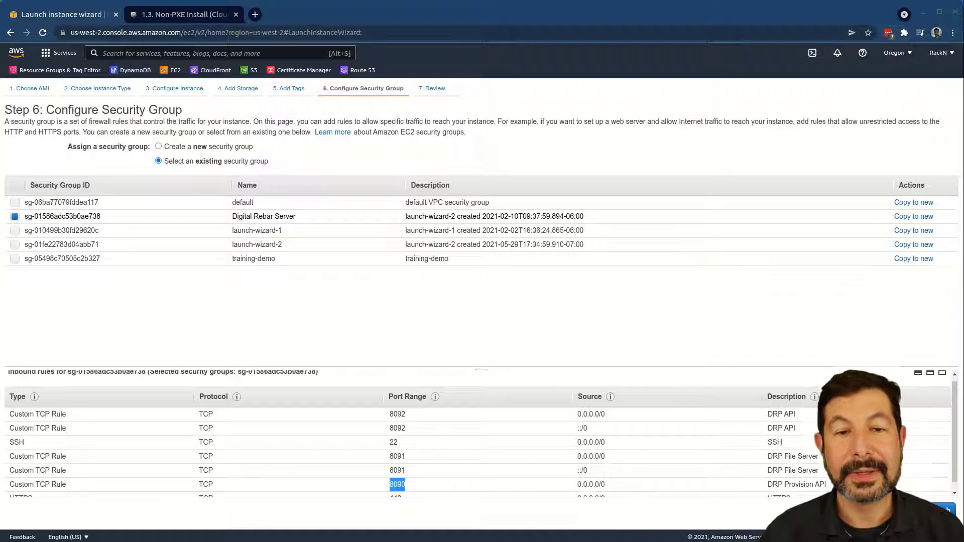
pyautogui.click(925, 510)
pyautogui.scroll(-3, 389, 376)
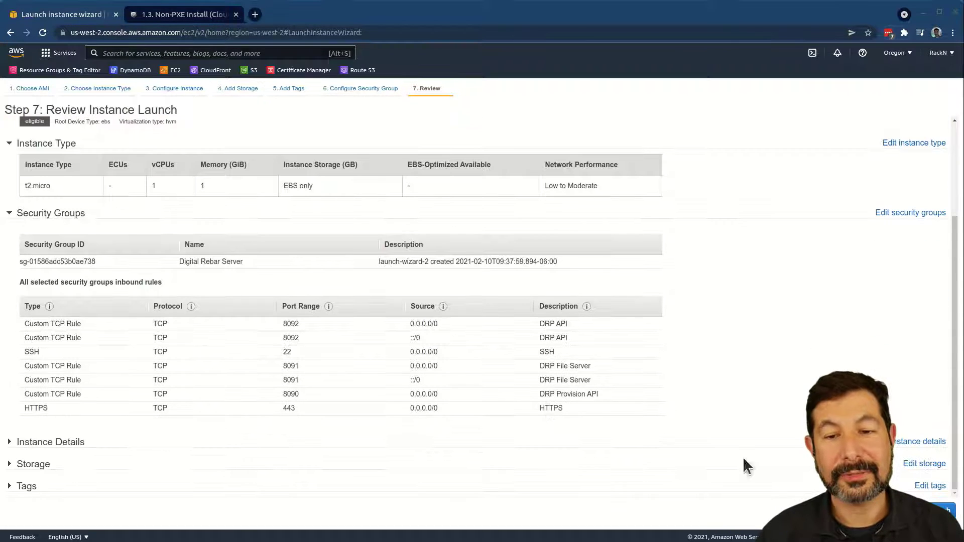
# Launch the instance with the existing rack21 RSA key pair, acknowledging access to its private key file.
pyautogui.click(929, 509)
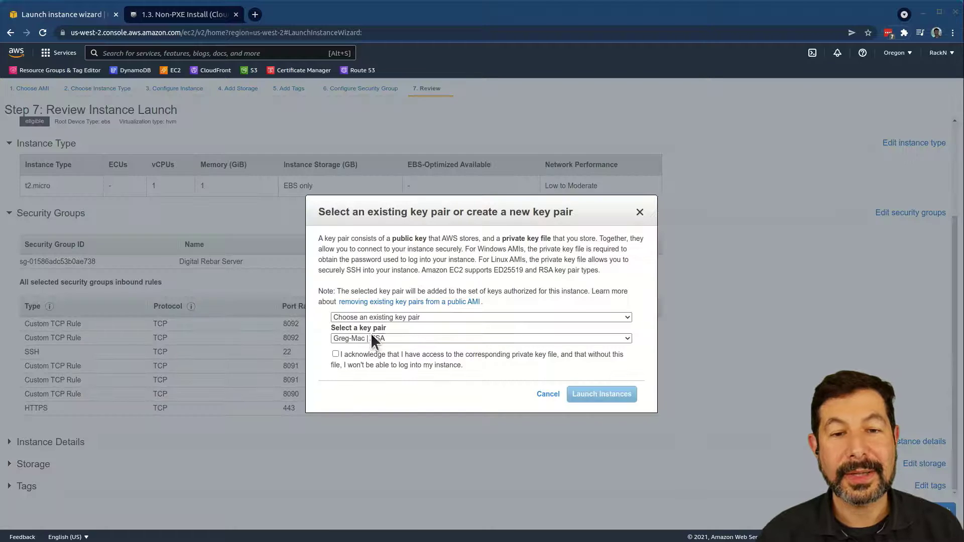
pyautogui.click(370, 338)
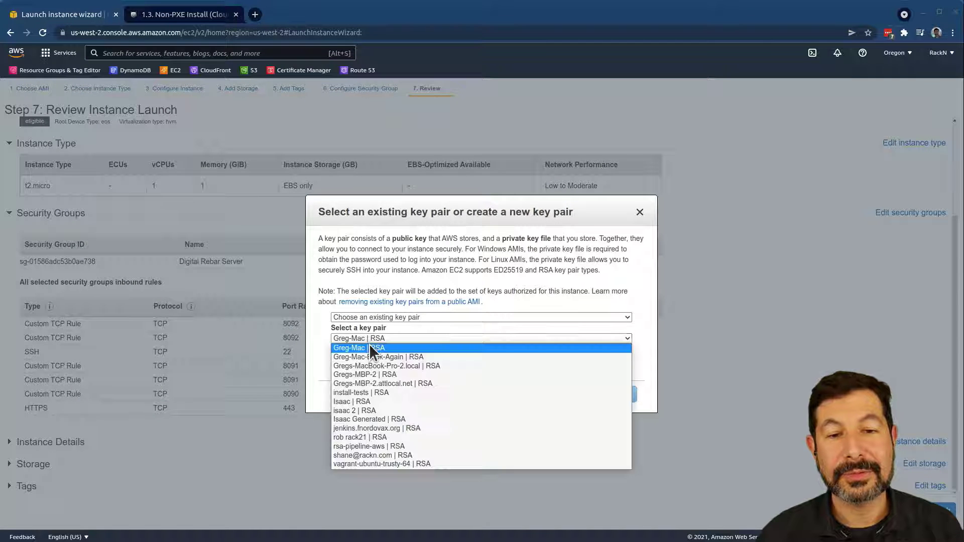
pyautogui.click(366, 437)
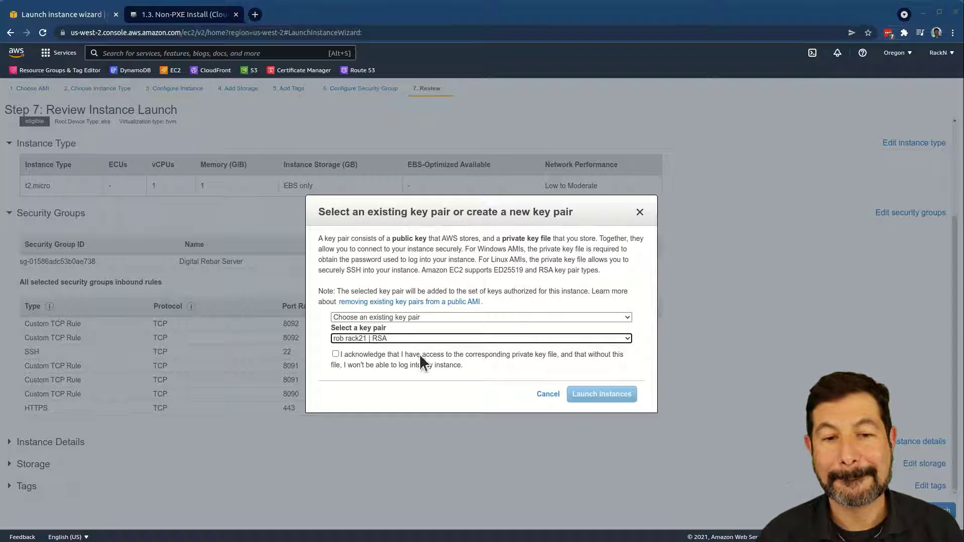
pyautogui.click(336, 354)
pyautogui.click(628, 394)
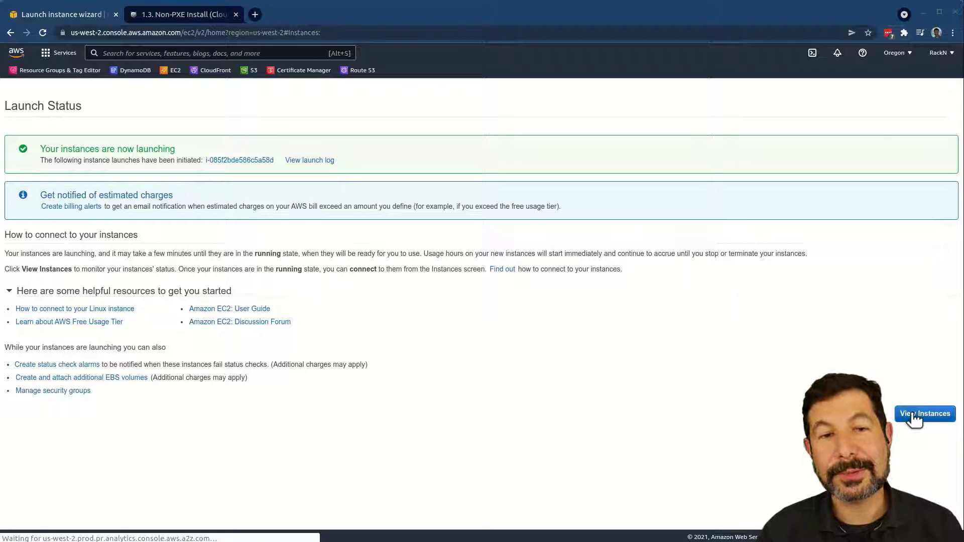
# Show the instances list without terminated ones and open the public IPv4 address of the running v48-training instance.
pyautogui.click(914, 414)
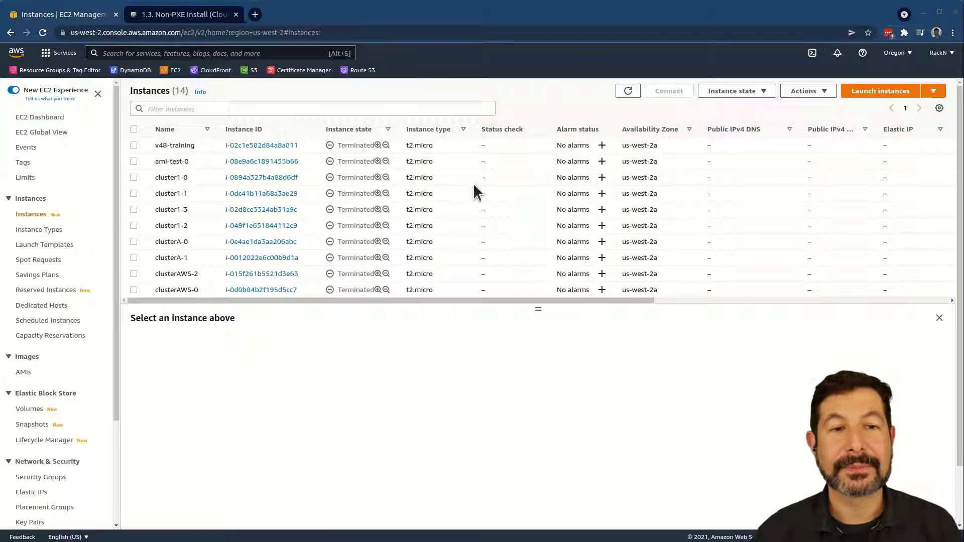
pyautogui.click(386, 161)
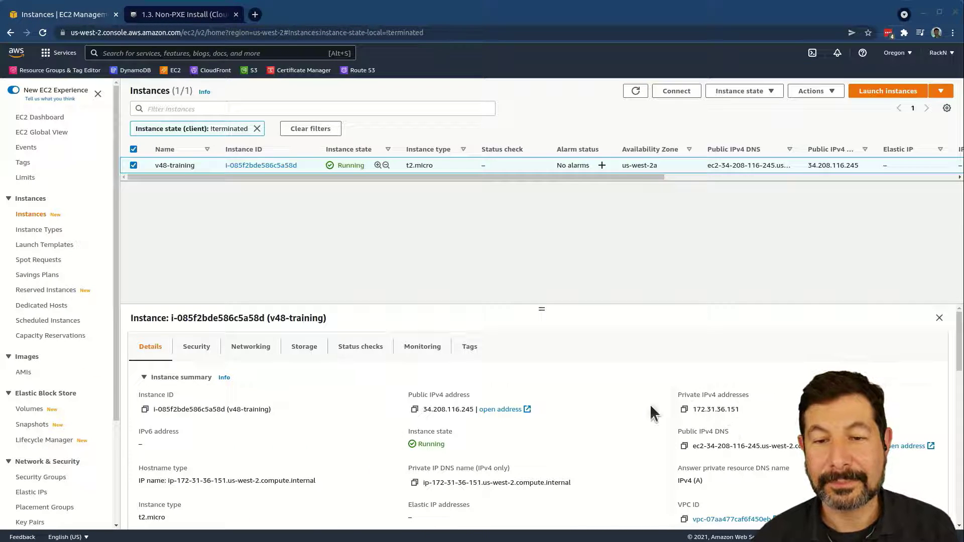
pyautogui.click(526, 409)
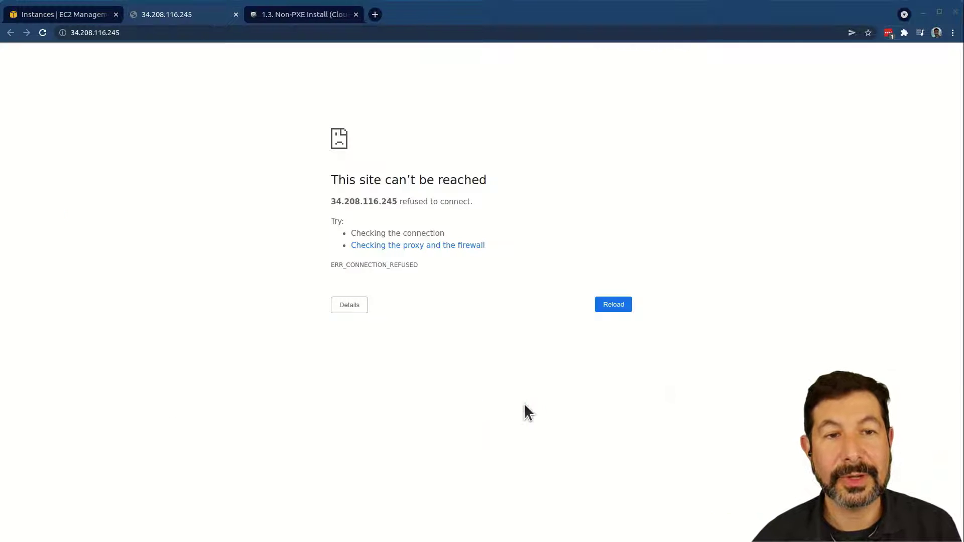
pyautogui.click(155, 38)
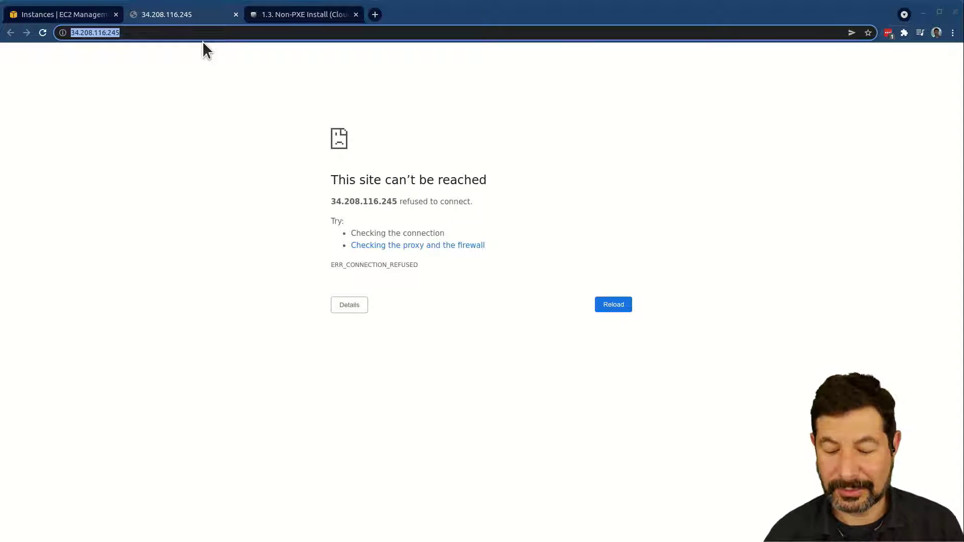
pyautogui.press('Home')
pyautogui.write('https://')
pyautogui.press('End')
pyautogui.write(':')
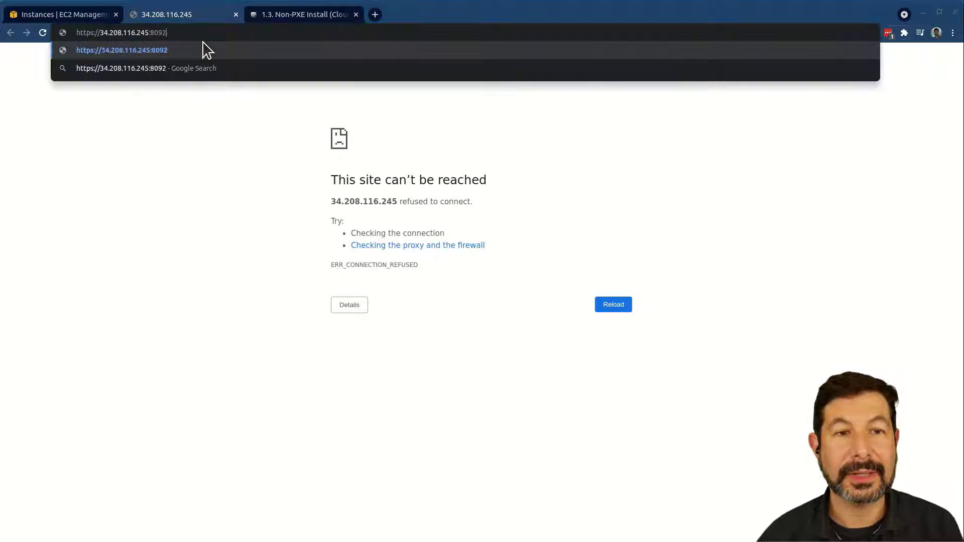
pyautogui.write('8092')
pyautogui.press('Return')
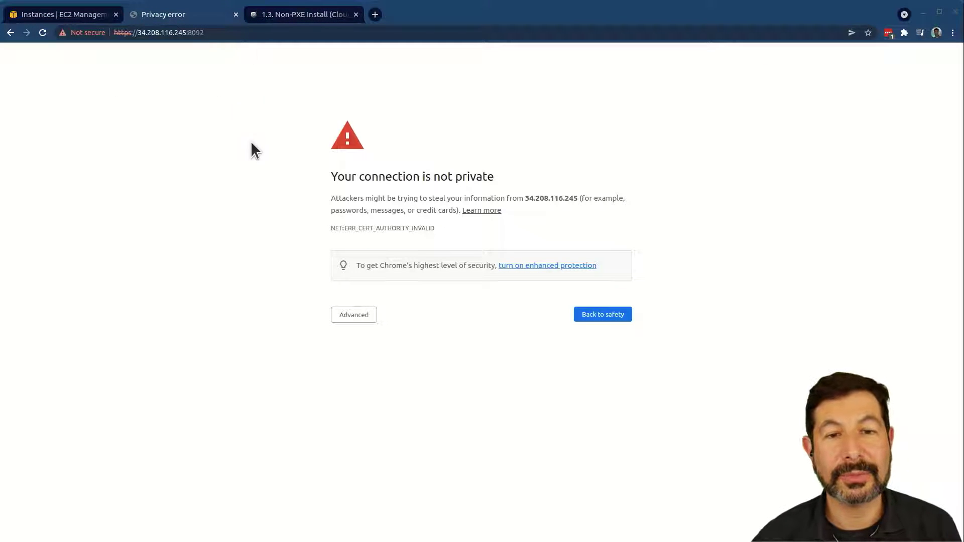
pyautogui.hotkey('ctrl', '+')
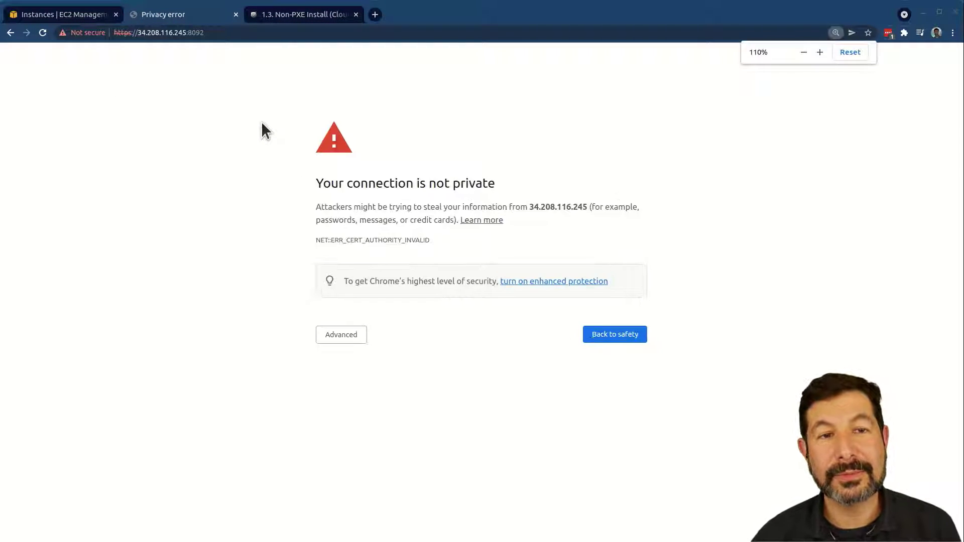
pyautogui.click(360, 340)
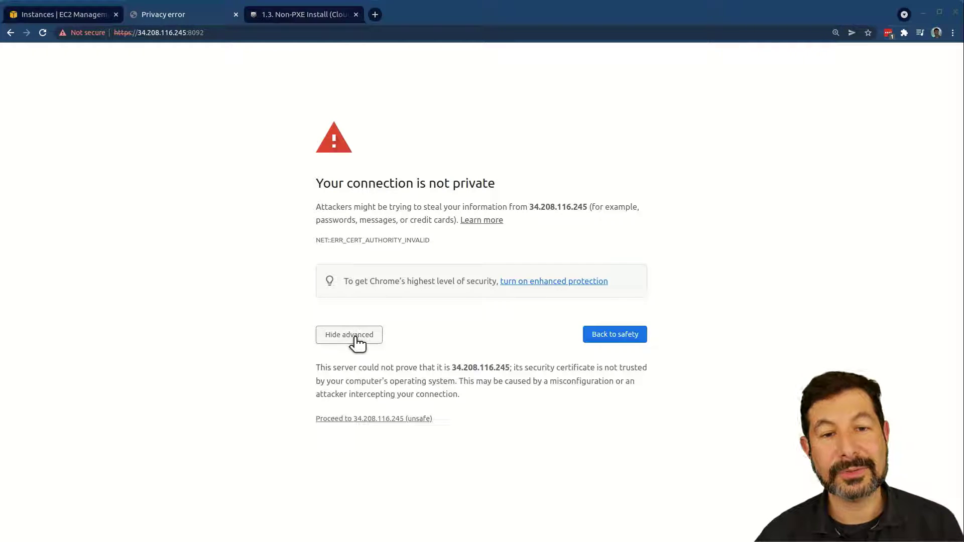
pyautogui.click(375, 420)
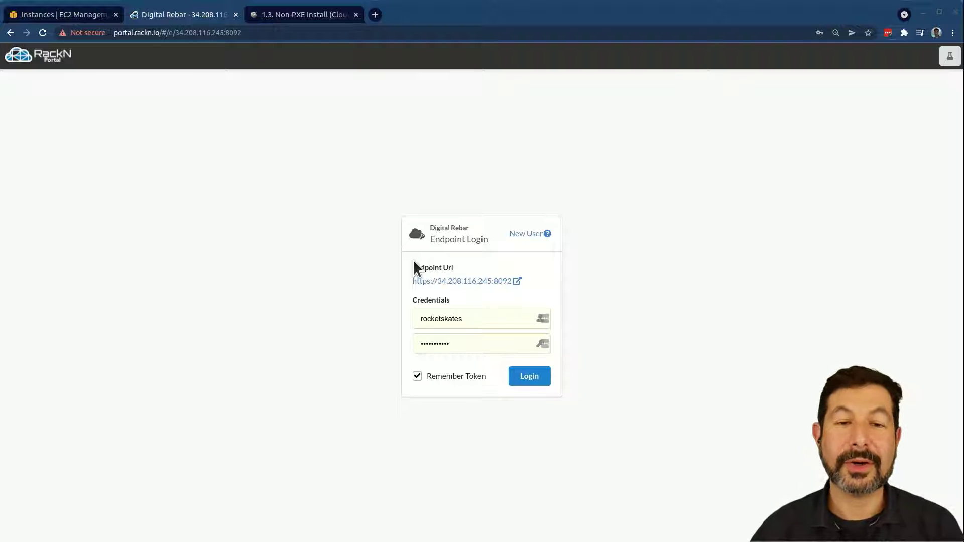
# Switch the endpoint login page from the portal.rackn.io host to tip.rackn.io.
pyautogui.doubleClick(119, 33)
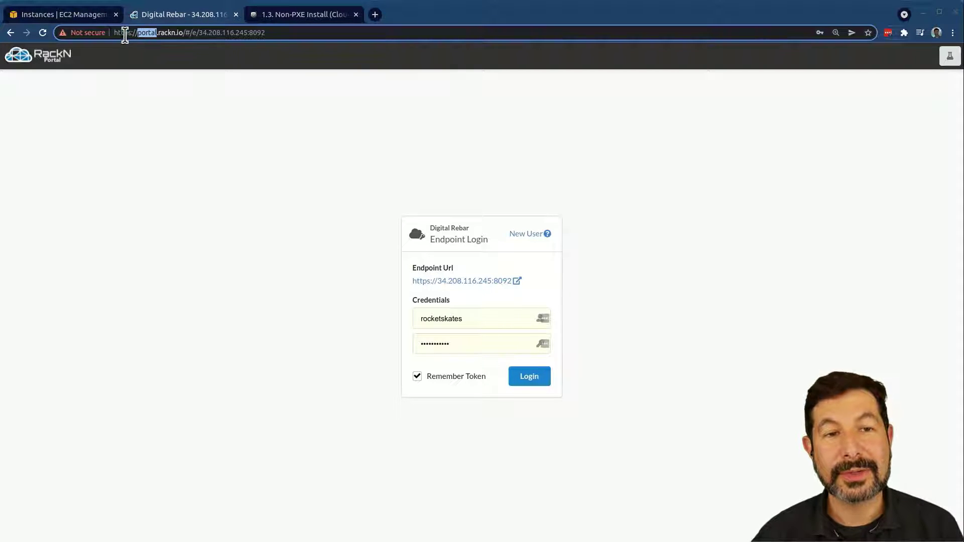
pyautogui.write('tip')
pyautogui.press('Return')
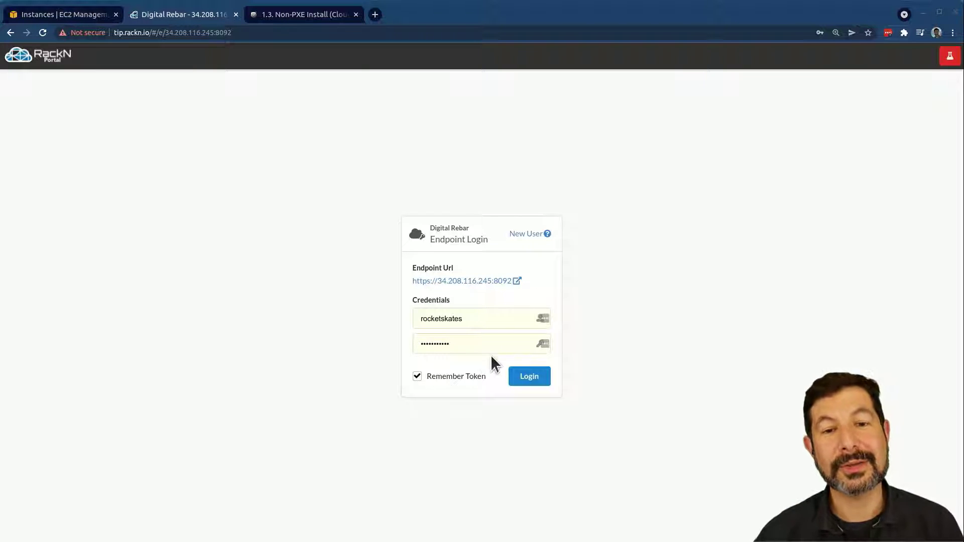
# Check the default credentials hint for new users and log in to the endpoint with the prefilled rocketskates account.
pyautogui.click(471, 323)
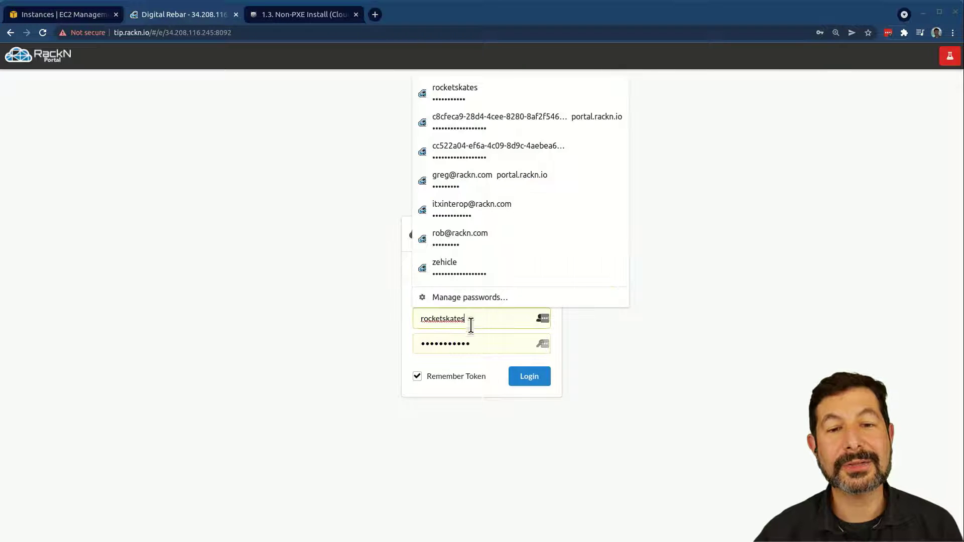
pyautogui.click(562, 322)
pyautogui.moveTo(550, 233)
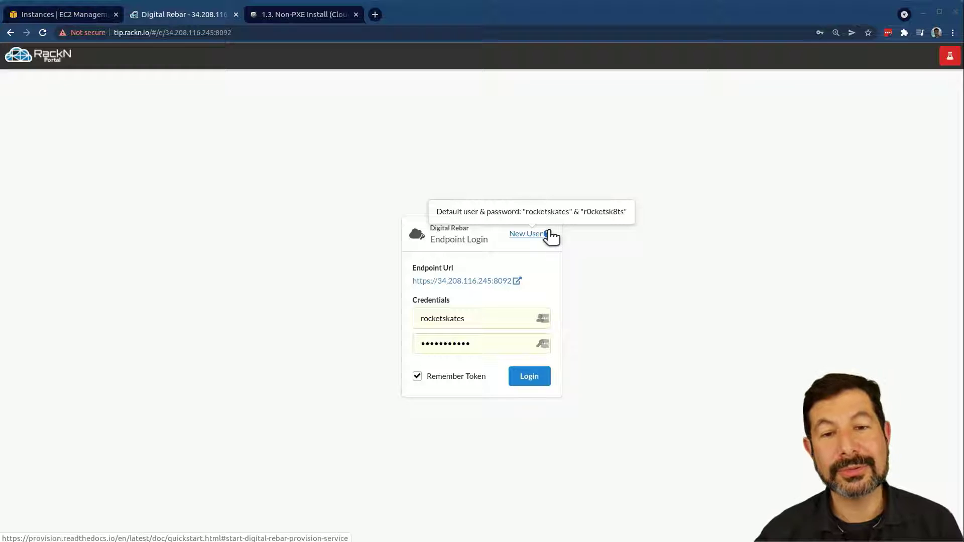
pyautogui.click(544, 377)
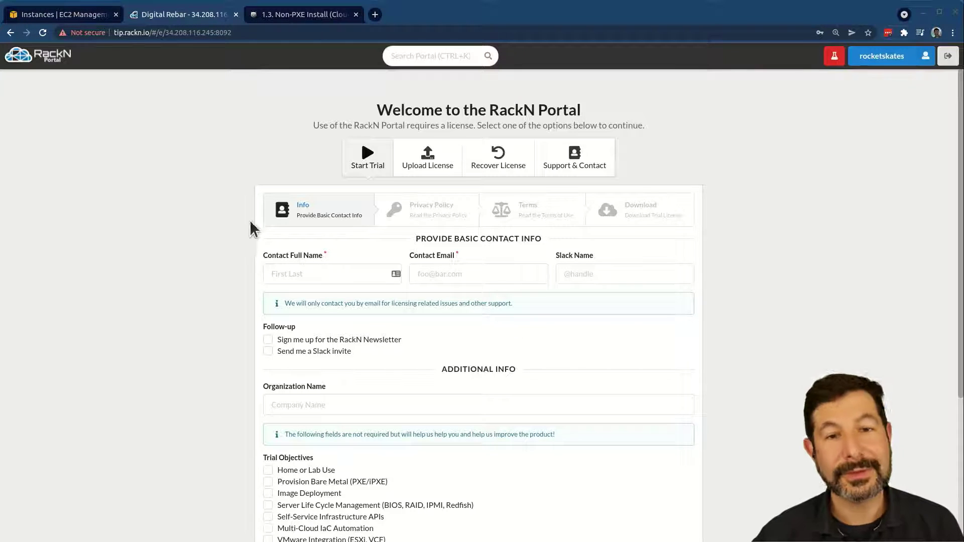
# Upload the existing license file rackn-license.json to the endpoint.
pyautogui.click(428, 168)
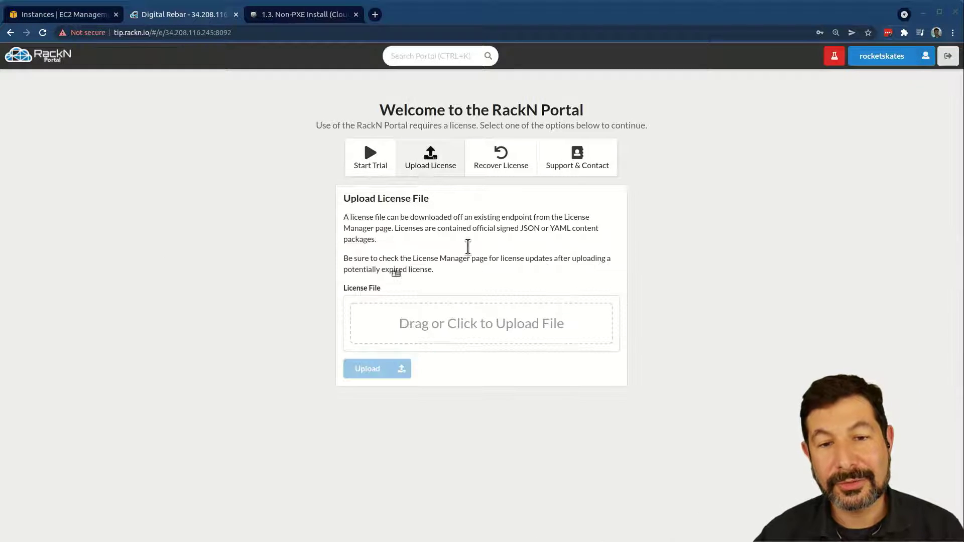
pyautogui.click(475, 324)
pyautogui.doubleClick(314, 146)
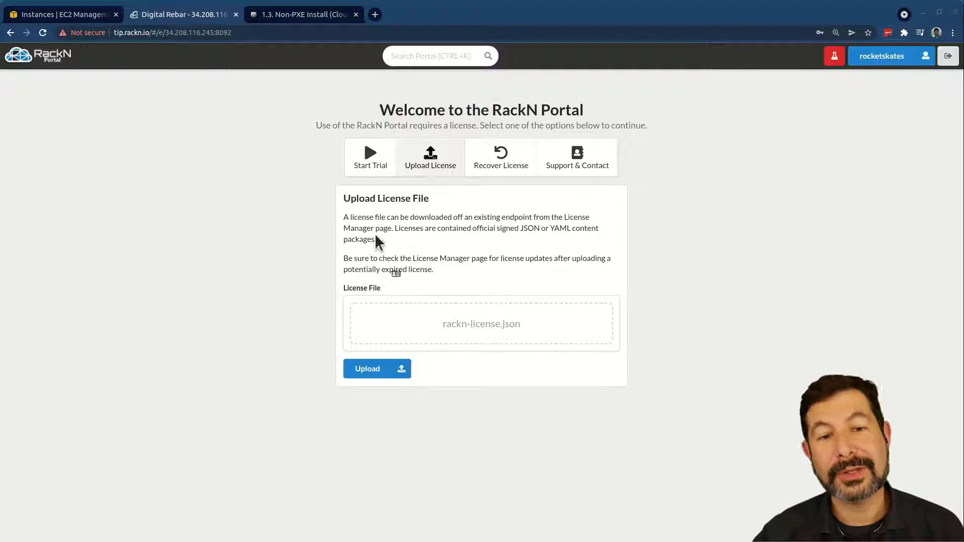
pyautogui.click(365, 368)
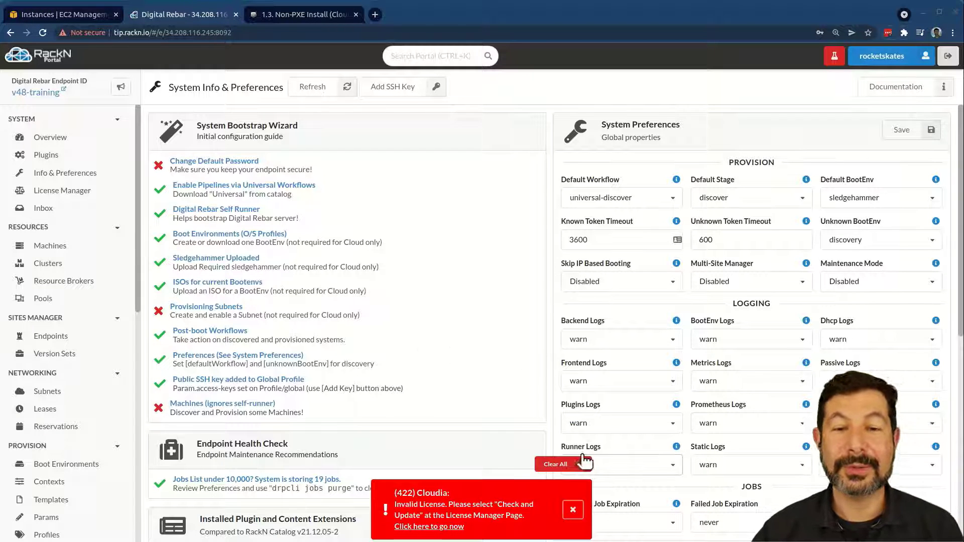
# Check and update the license in the License Manager, and dismiss the invalid license notification.
pyautogui.click(442, 527)
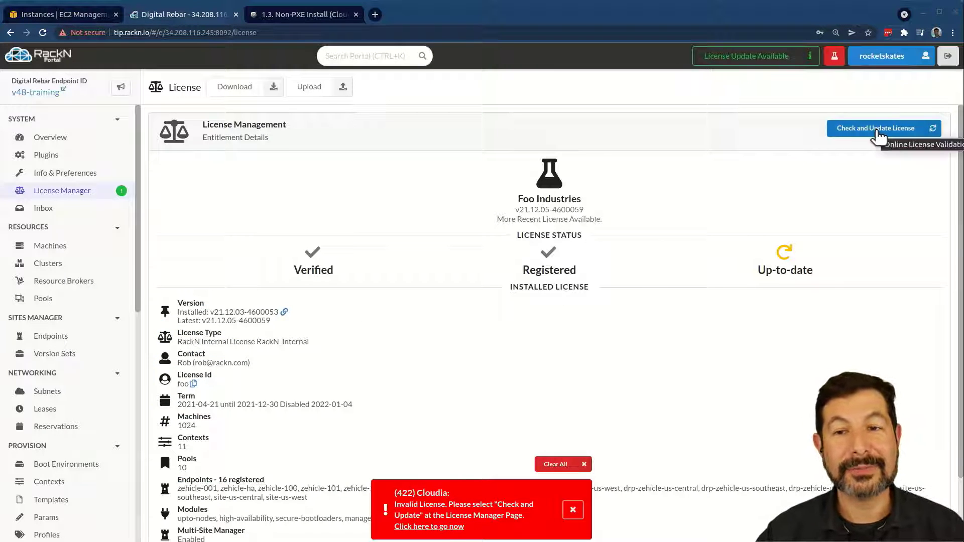
pyautogui.click(880, 130)
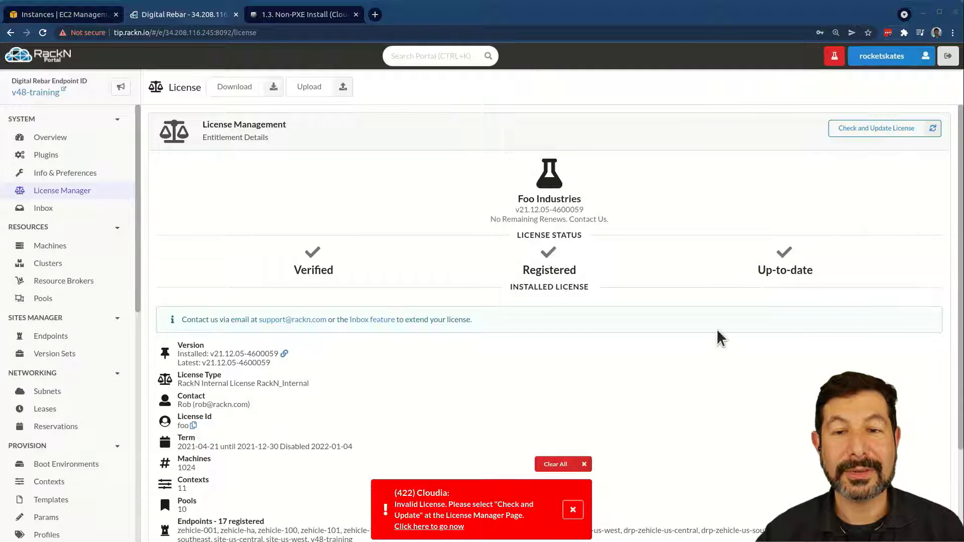
pyautogui.click(572, 508)
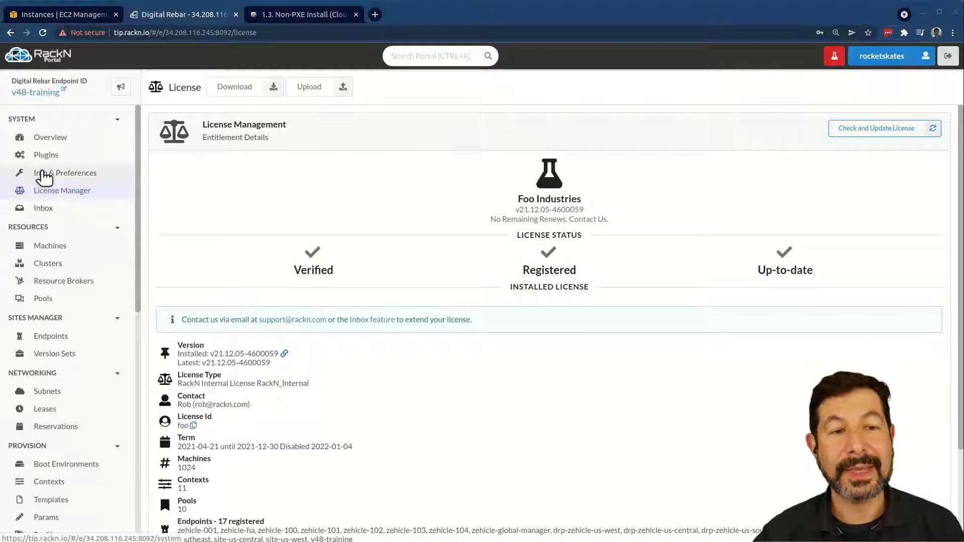
# Examine the v48-training machine, the job history of its universal-bootstrap workflow, and the available resource brokers.
pyautogui.click(48, 251)
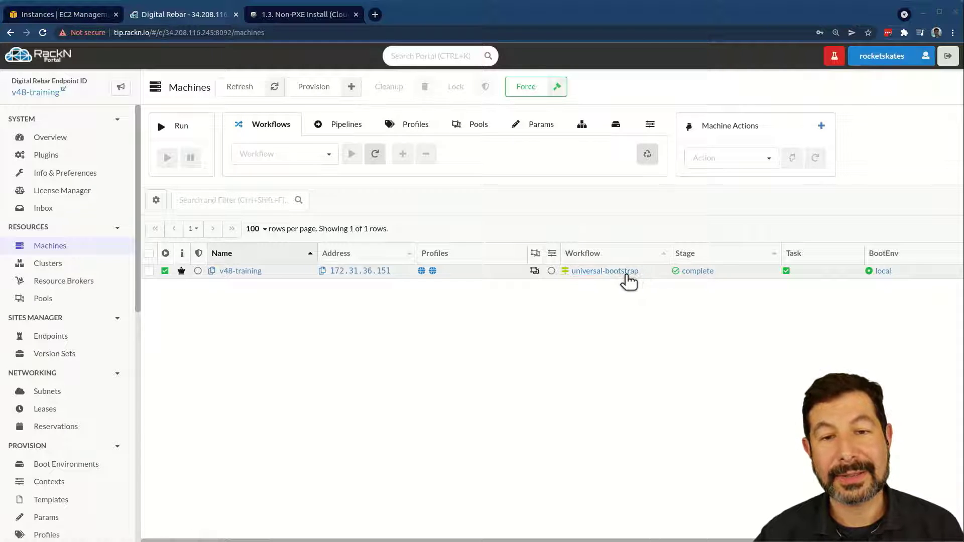
pyautogui.scroll(-3, 78, 464)
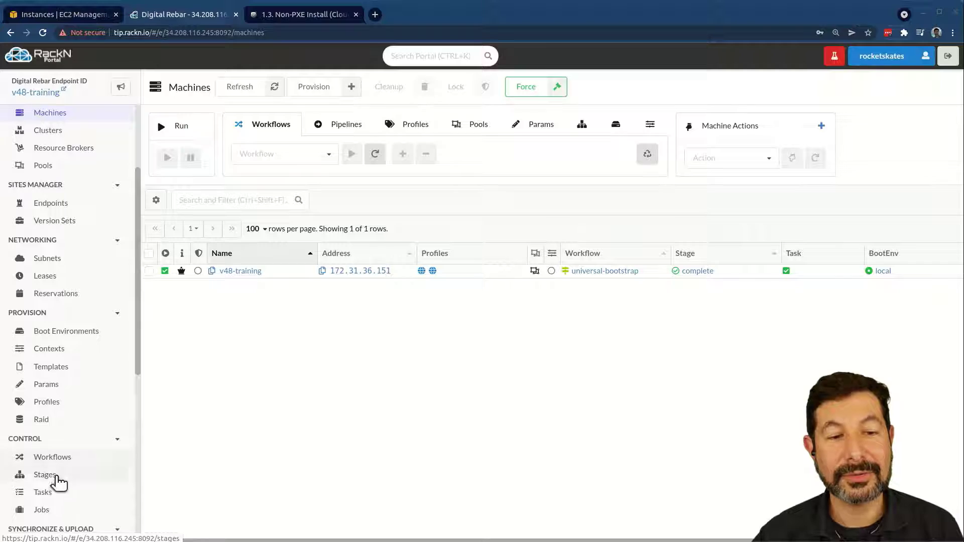
pyautogui.click(40, 509)
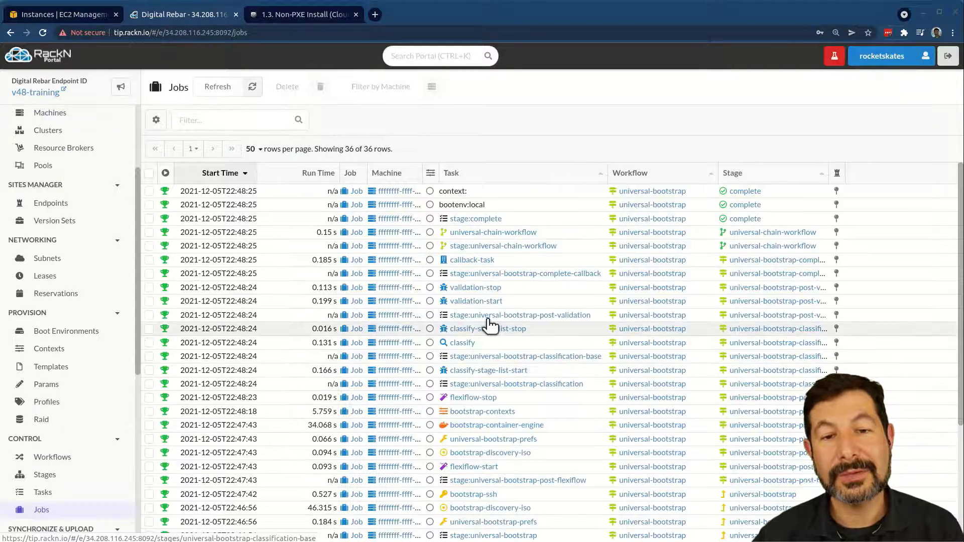
pyautogui.scroll(-3, 476, 321)
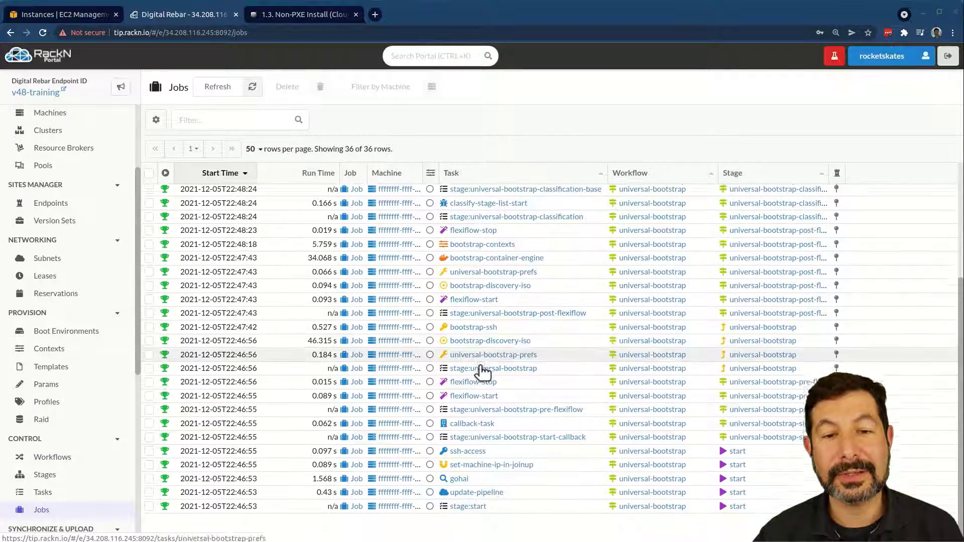
pyautogui.scroll(3, 482, 400)
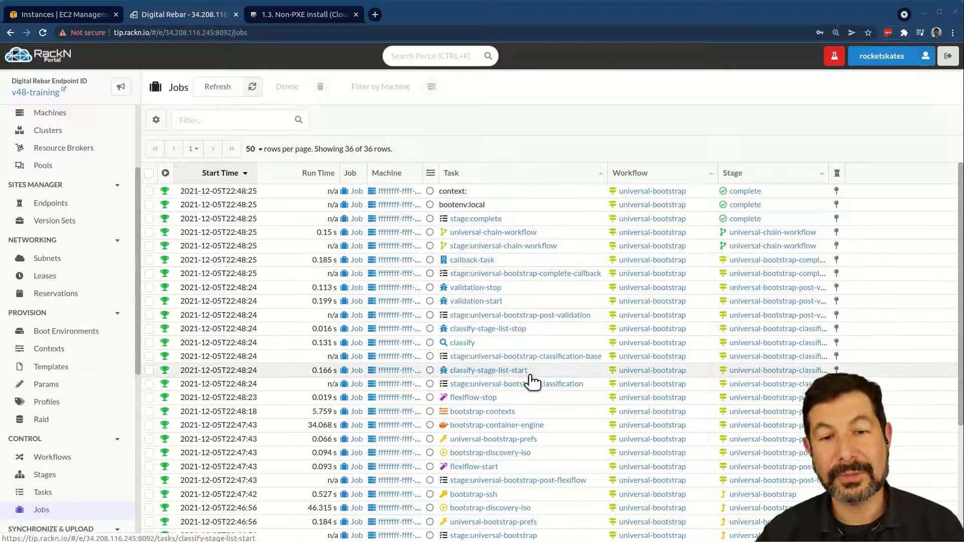
pyautogui.scroll(3, 80, 272)
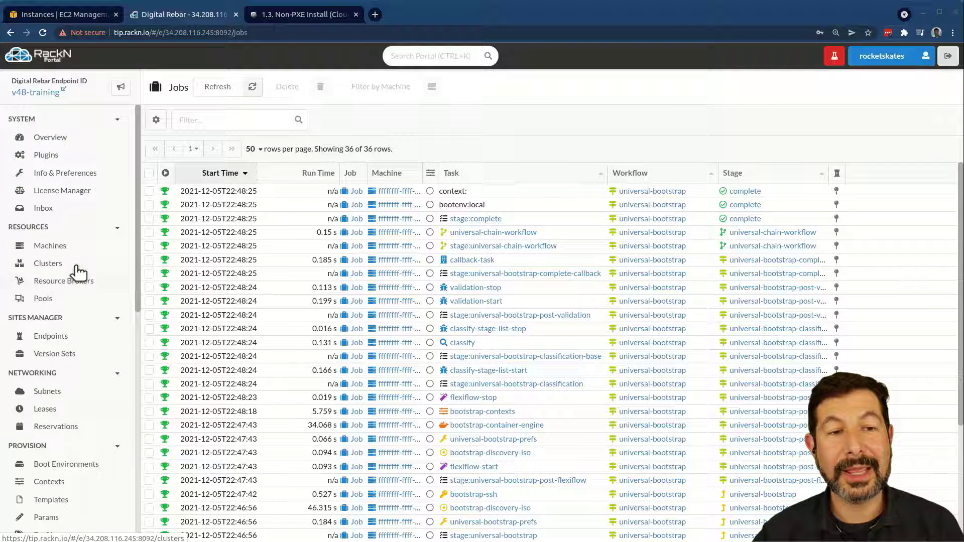
pyautogui.click(50, 246)
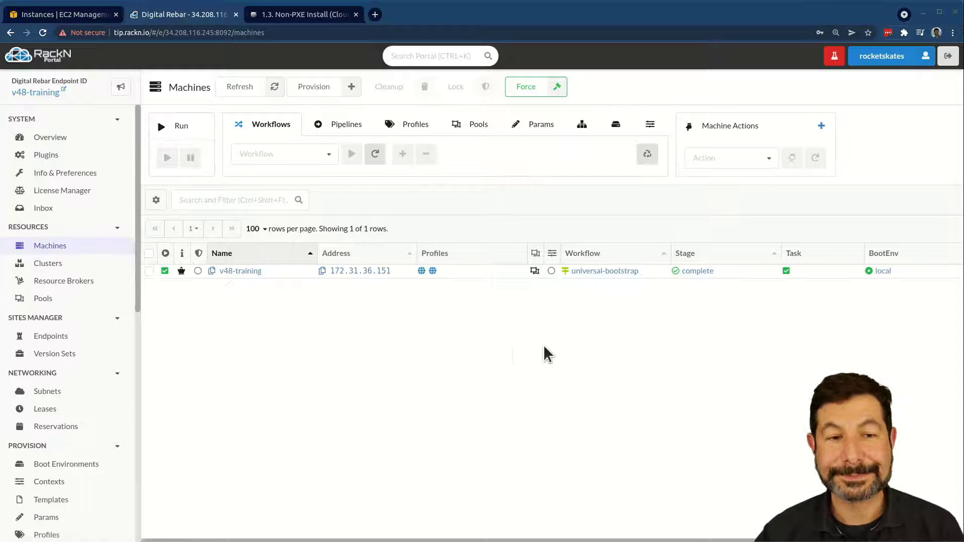
pyautogui.click(47, 281)
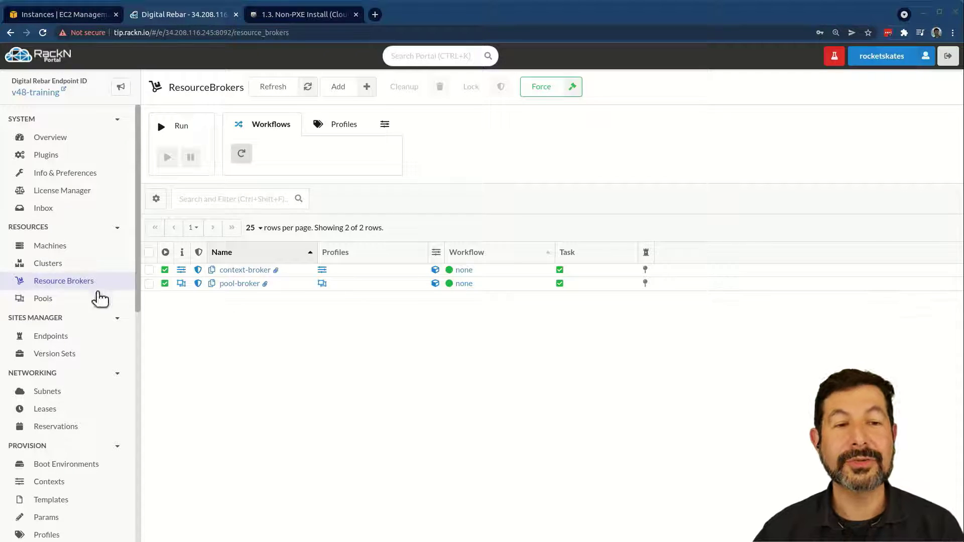
# Create a cluster named container that uses the context-broker resource broker with an initial size of 4.
pyautogui.click(60, 272)
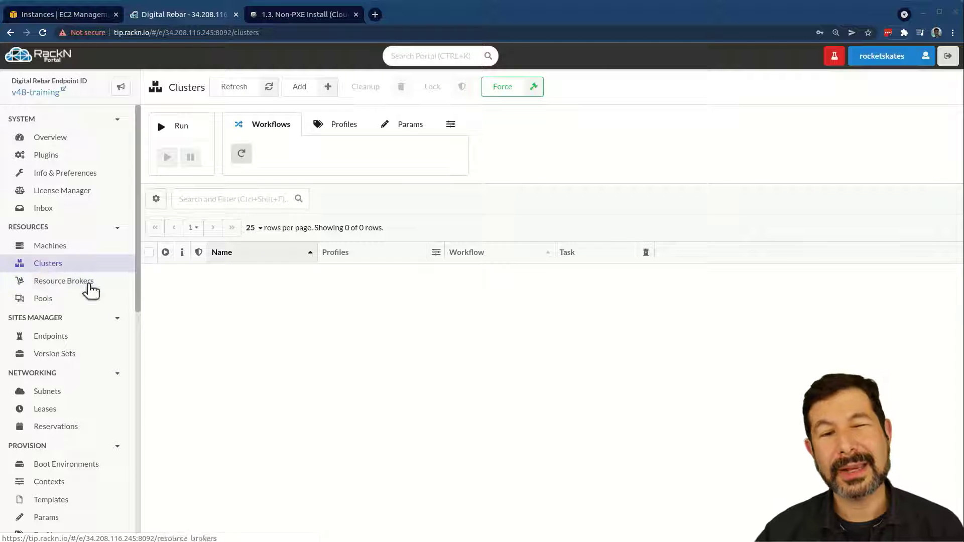
pyautogui.click(297, 89)
pyautogui.click(734, 142)
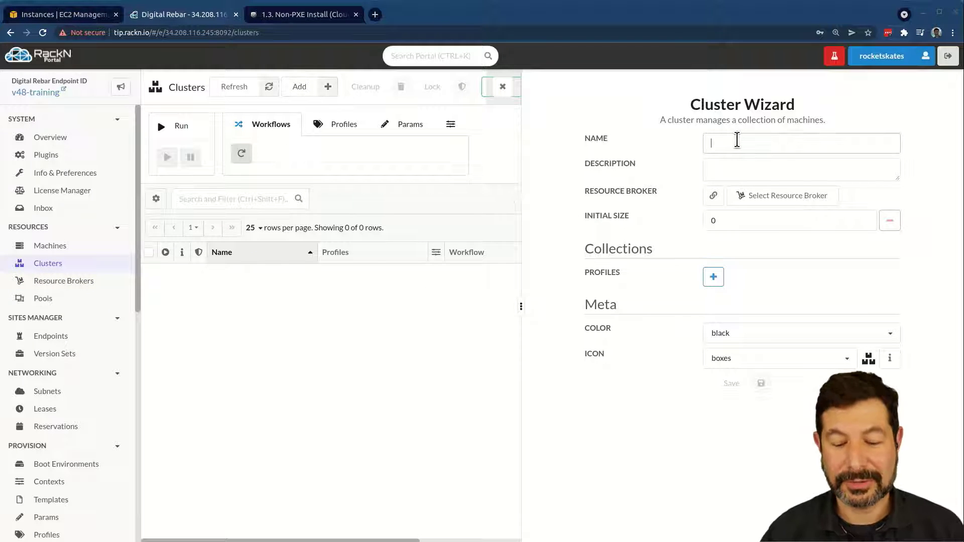
pyautogui.write('container')
pyautogui.press('Tab')
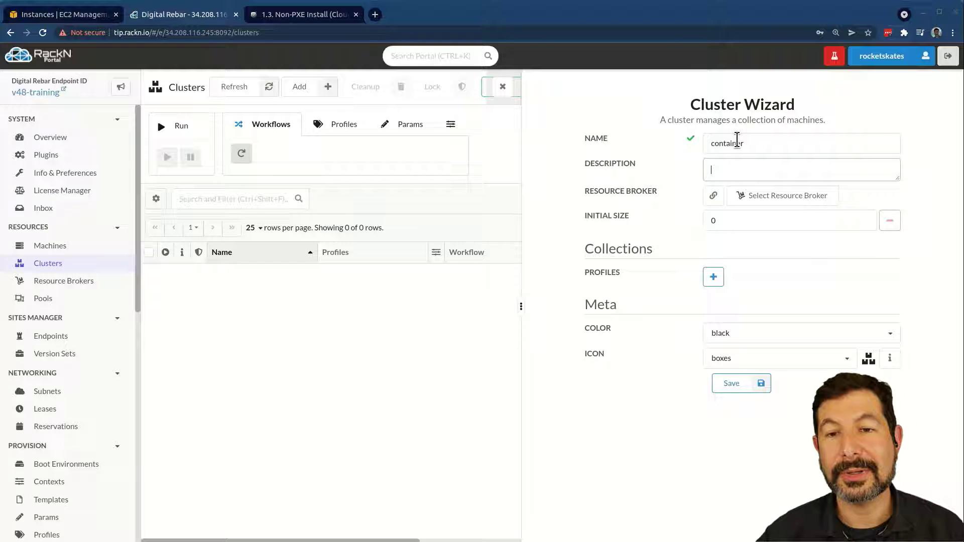
pyautogui.click(796, 201)
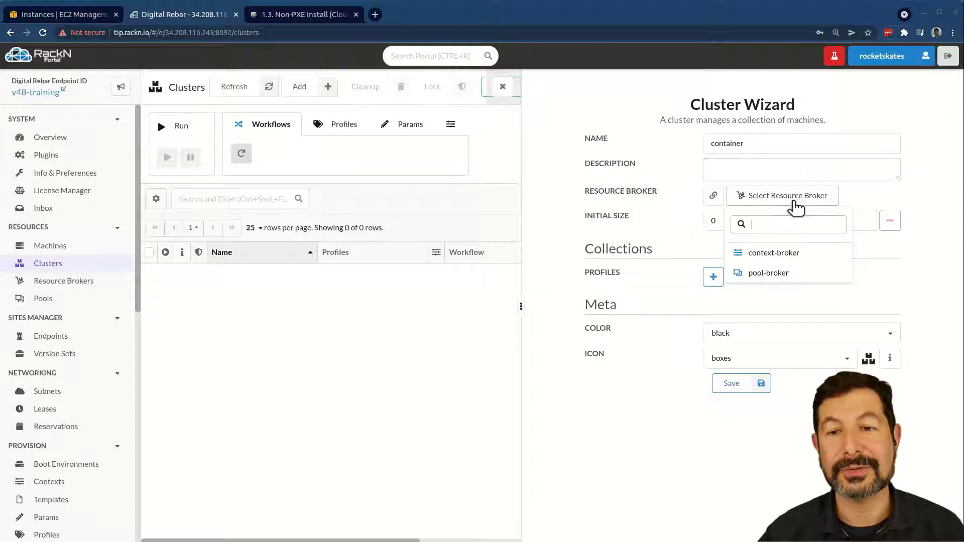
pyautogui.click(750, 256)
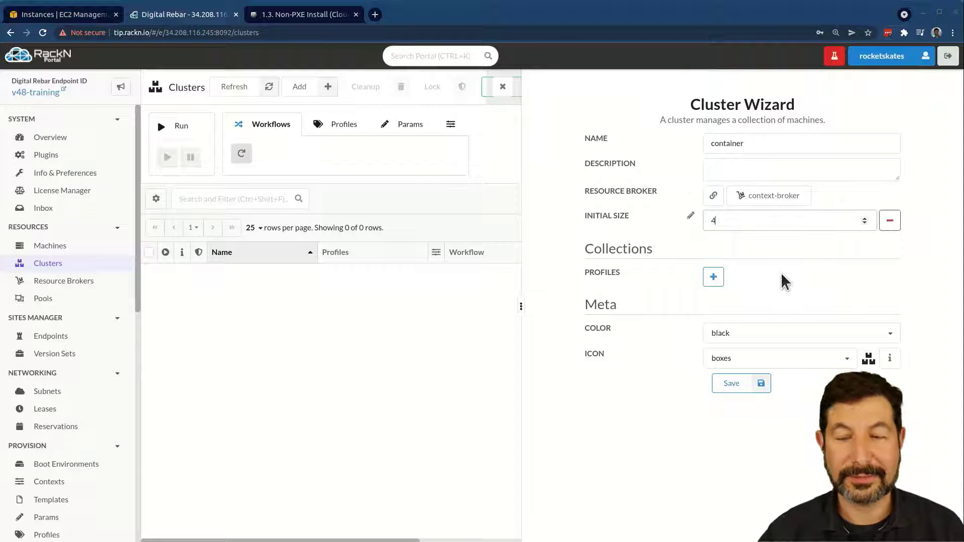
pyautogui.write('4')
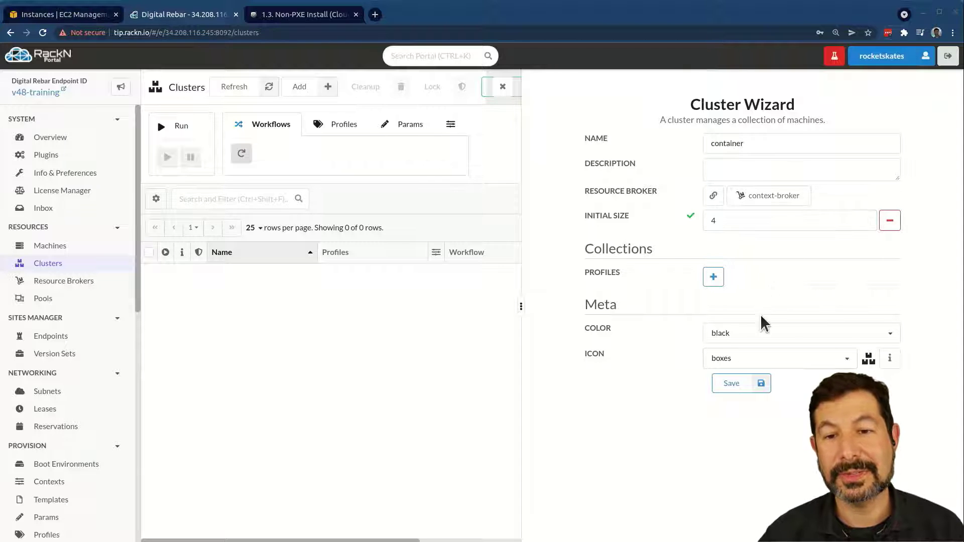
pyautogui.click(732, 388)
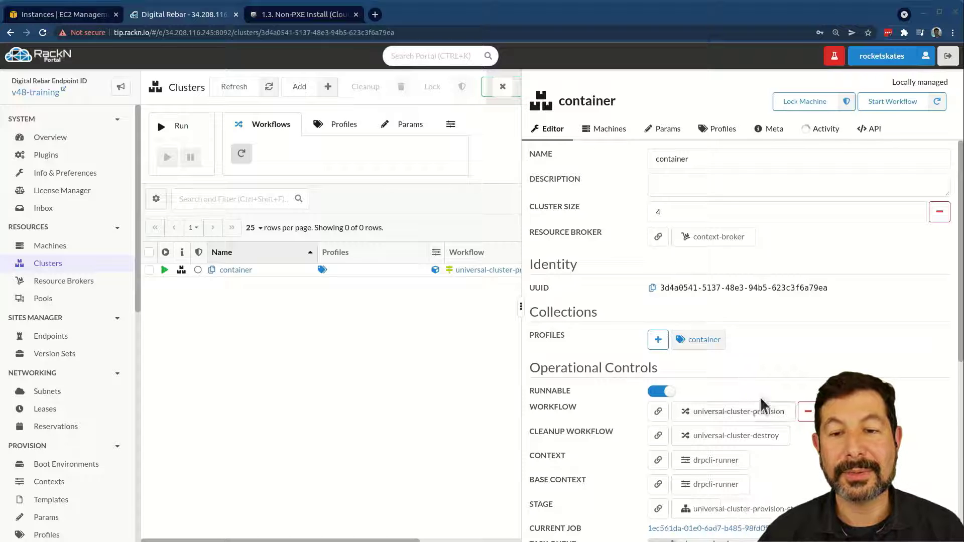
# Check the container cluster's workflow activity, the resource brokers list and the machines list.
pyautogui.scroll(-5, 748, 452)
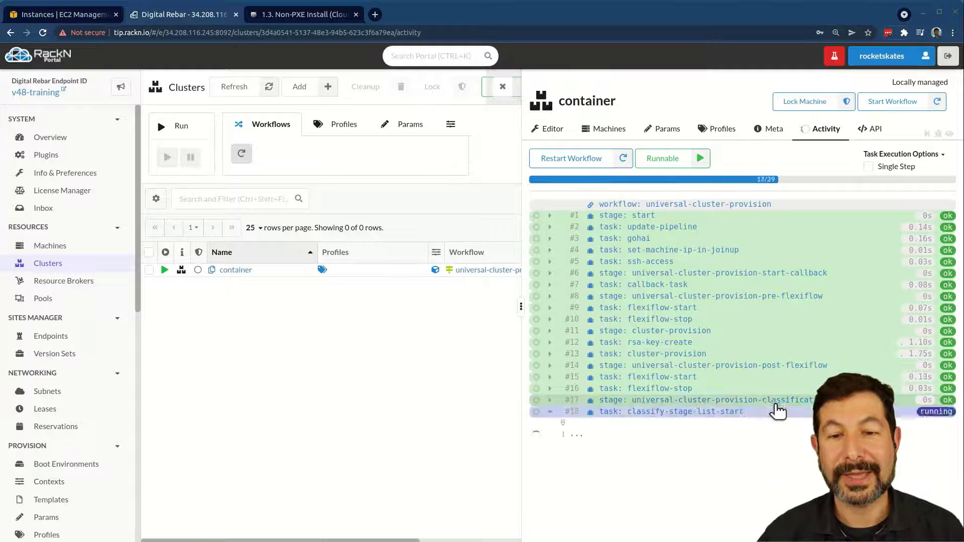
pyautogui.click(60, 281)
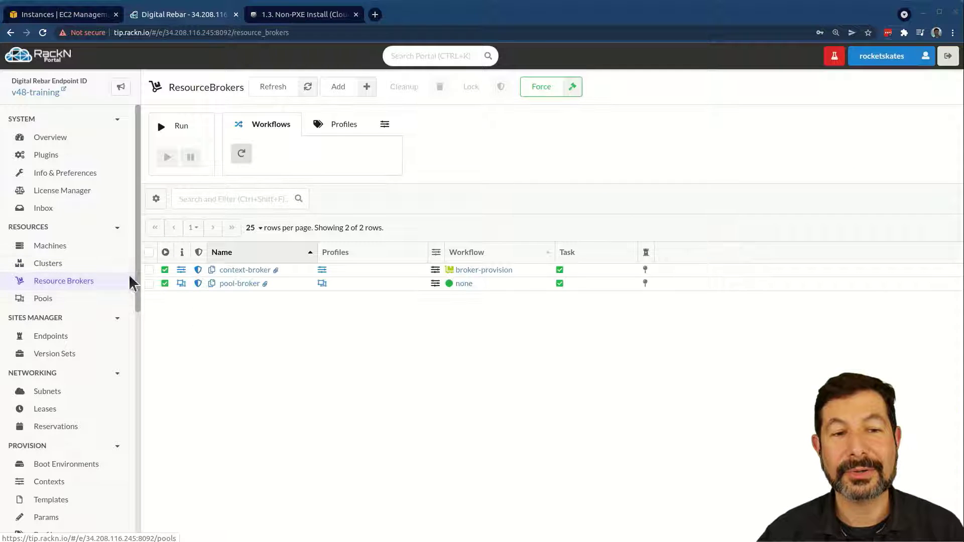
pyautogui.click(49, 247)
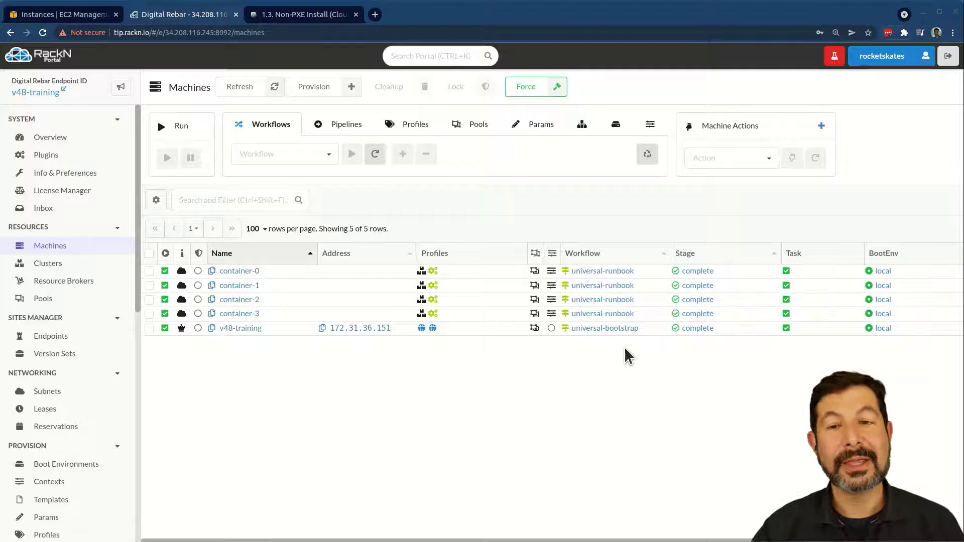
# Resize the container cluster to 7 by starting its workflow again, and check the cluster's machines.
pyautogui.click(48, 265)
pyautogui.click(234, 271)
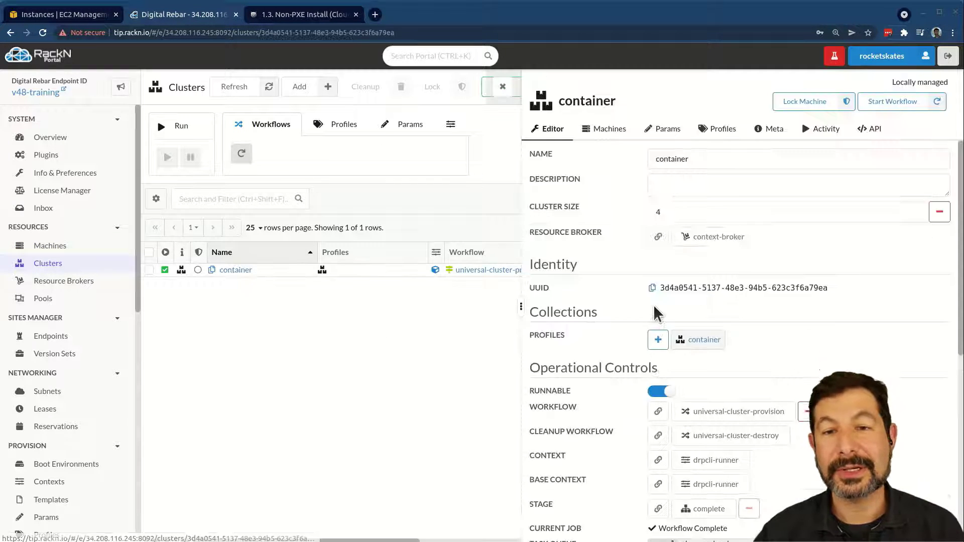
pyautogui.click(712, 213)
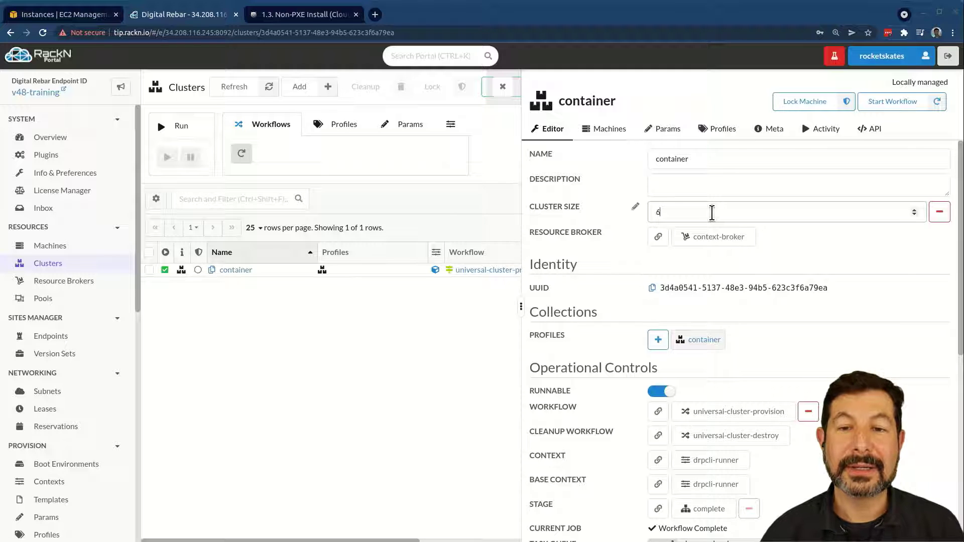
pyautogui.click(881, 105)
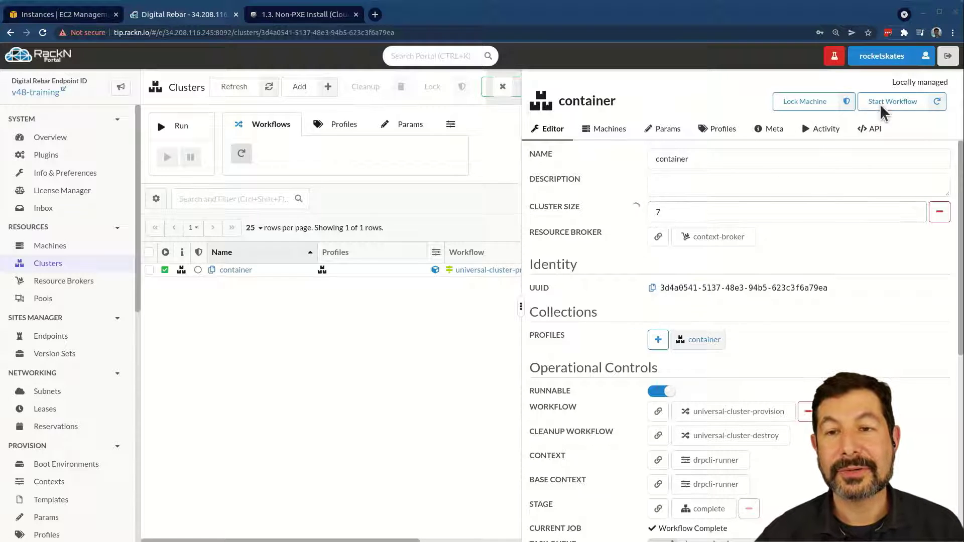
pyautogui.click(610, 131)
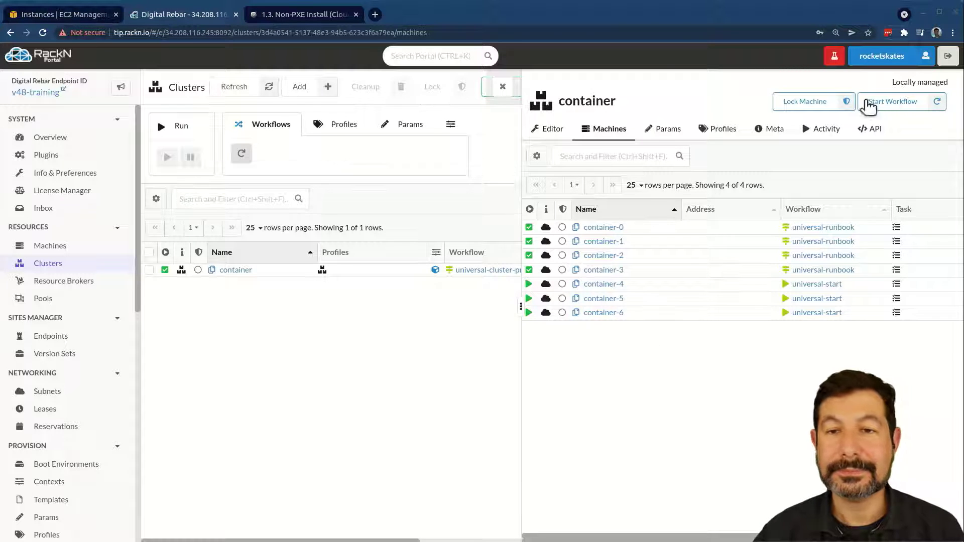
pyautogui.click(502, 87)
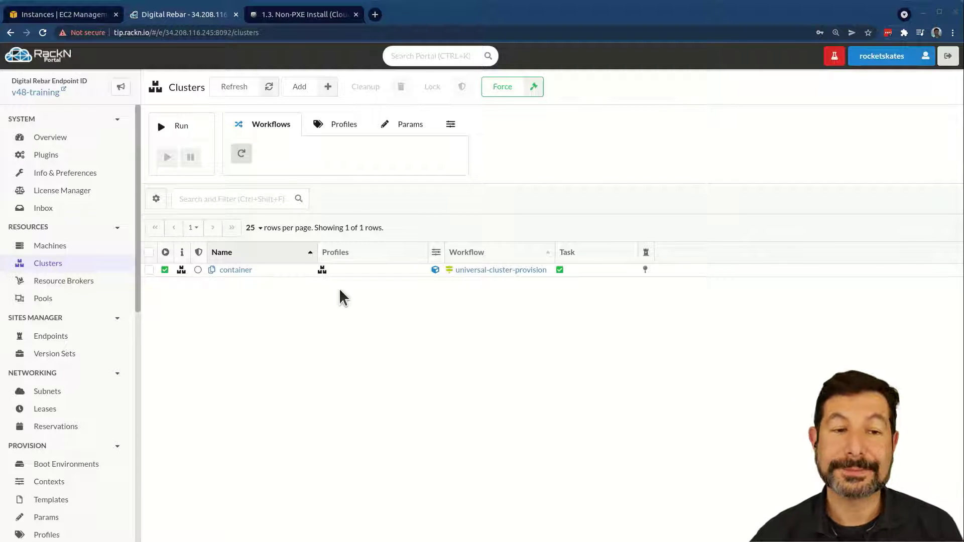
# Start a new resource broker from the resource-aws-cloud profile and name it us-west.
pyautogui.click(50, 281)
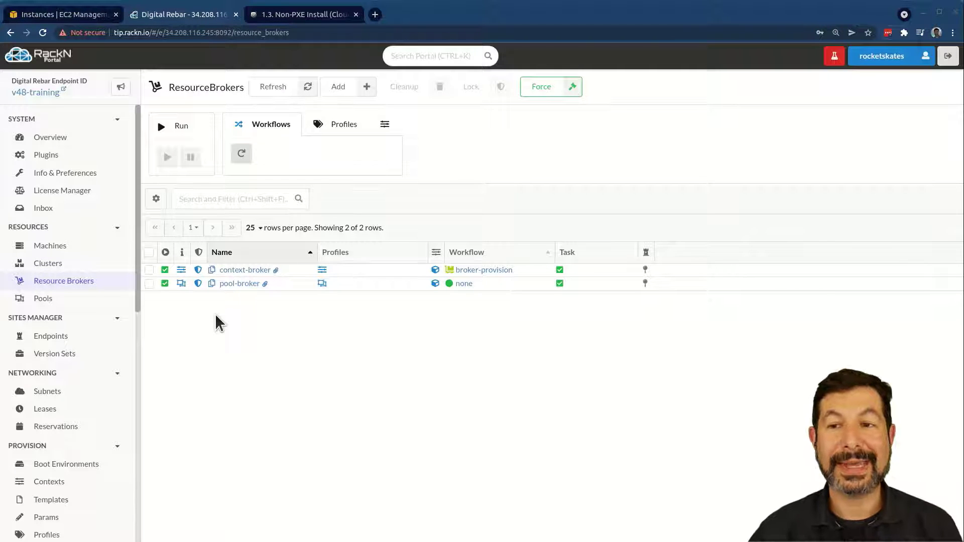
pyautogui.click(338, 88)
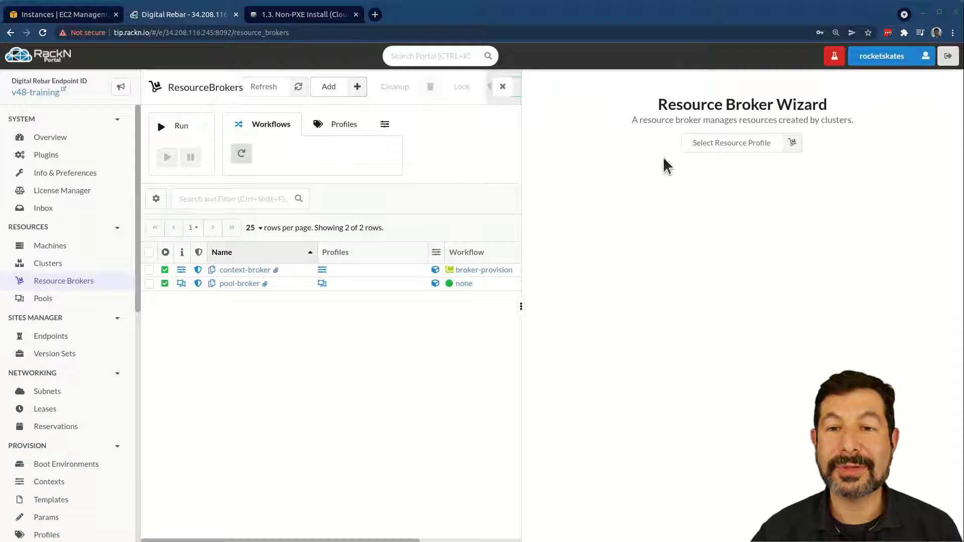
pyautogui.click(727, 145)
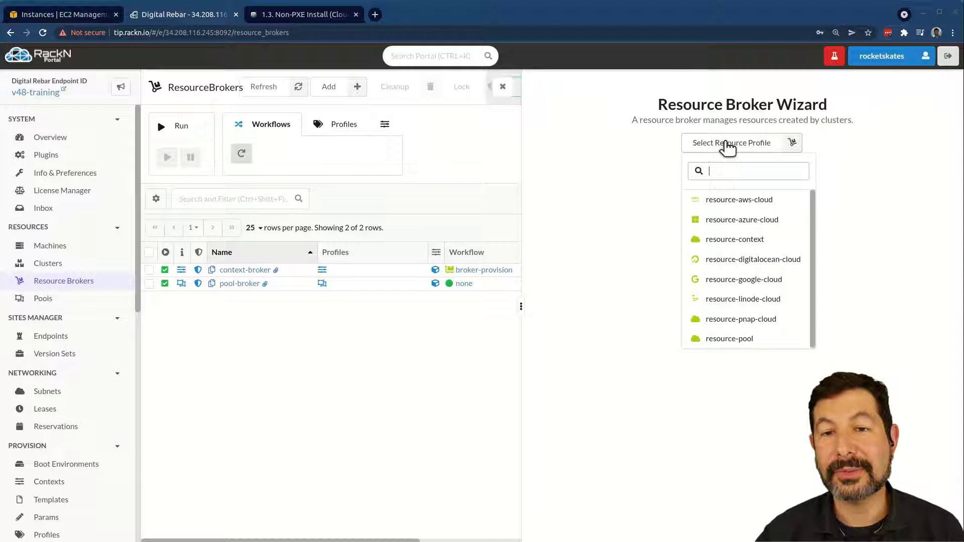
pyautogui.click(742, 210)
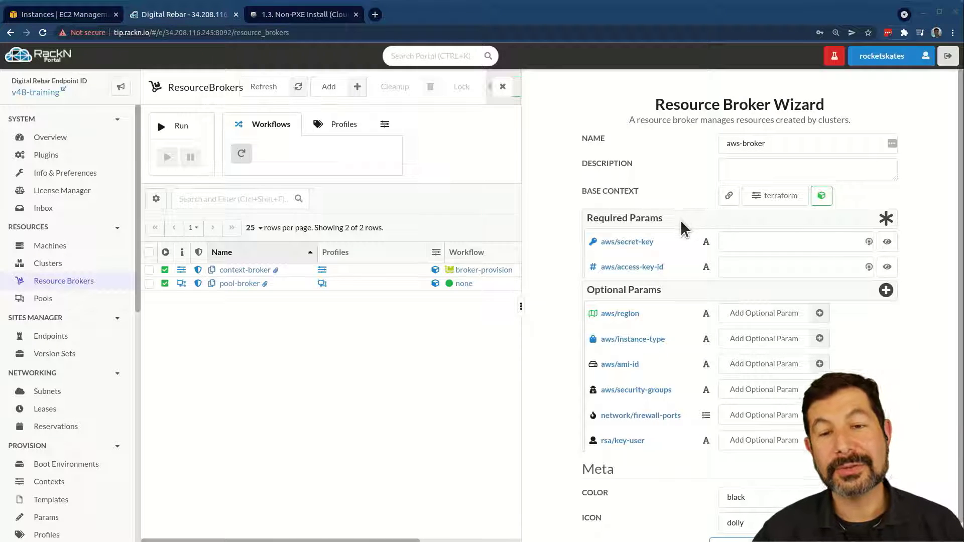
pyautogui.click(784, 145)
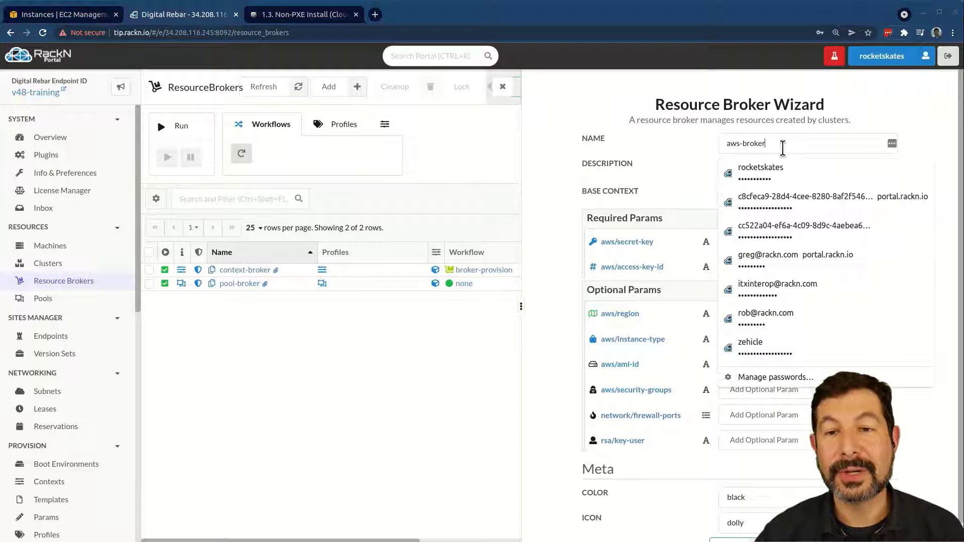
pyautogui.write('us-')
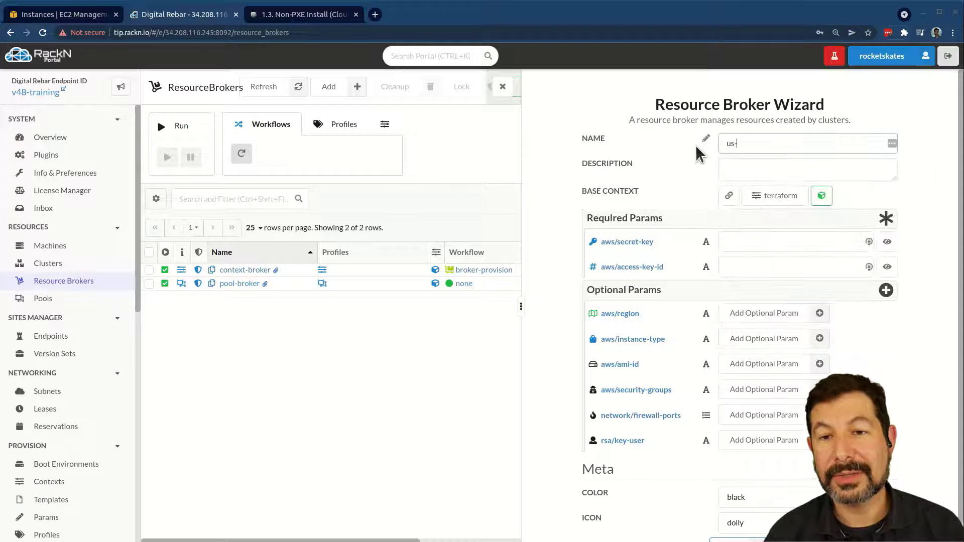
pyautogui.write('west')
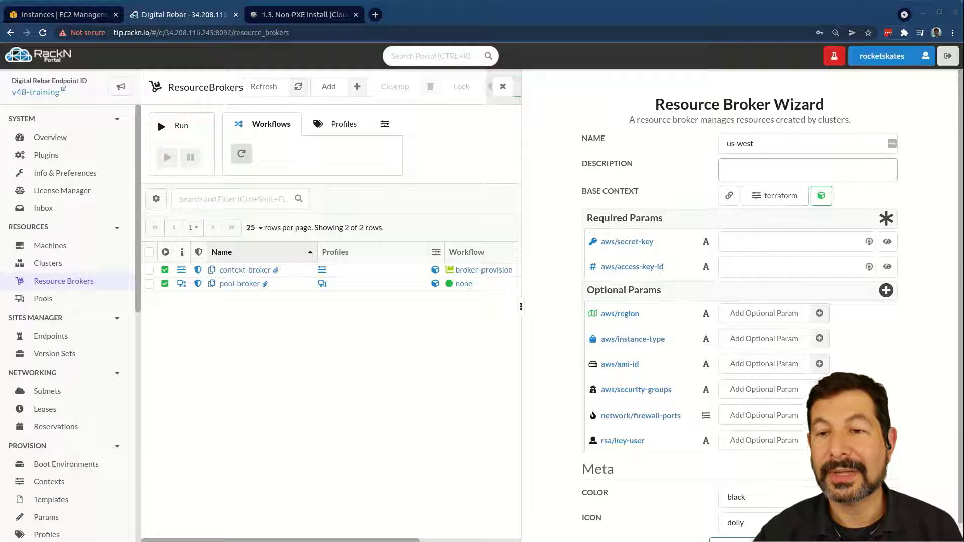
# Paste the AWS secret key and the AWS access key ID into the broker's required params.
pyautogui.hotkey('alt', 'Tab')
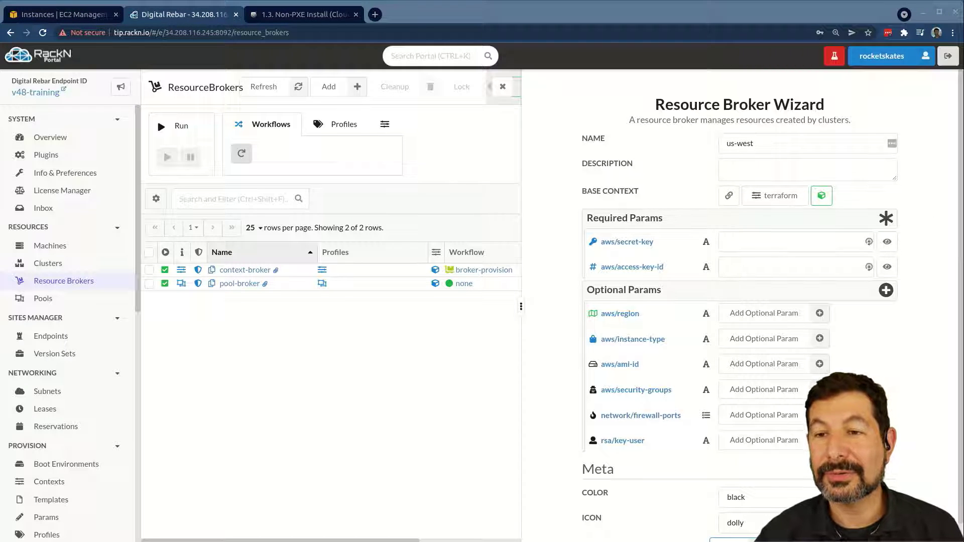
pyautogui.click(792, 246)
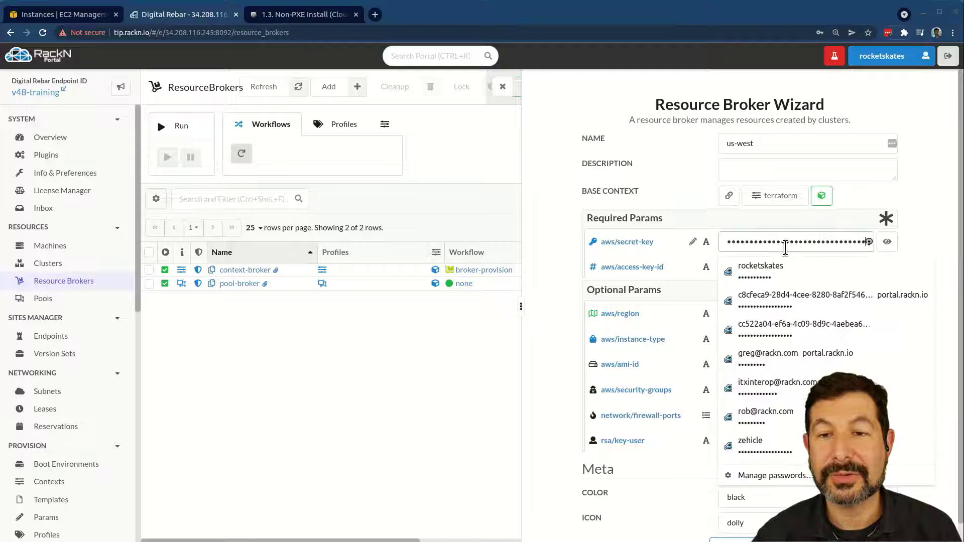
pyautogui.hotkey('ctrl', 'v')
pyautogui.click(775, 267)
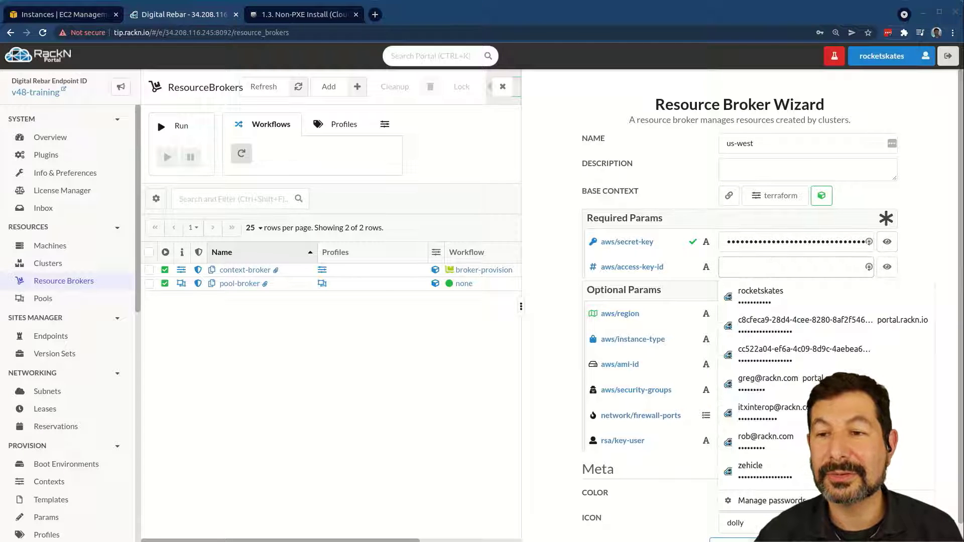
pyautogui.hotkey('alt', 'Tab')
pyautogui.hotkey('alt', 'Tab')
pyautogui.click(768, 268)
pyautogui.hotkey('ctrl', 'v')
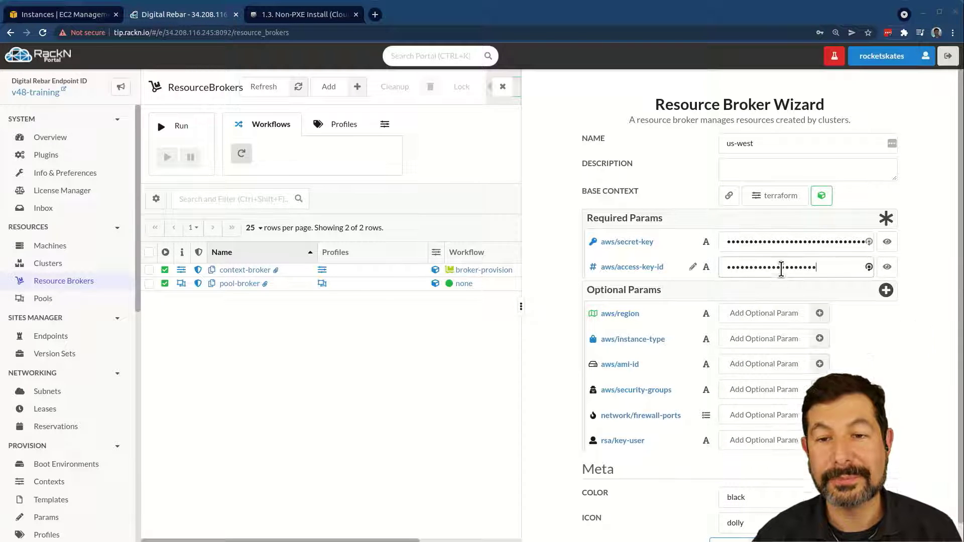
# Add the optional params aws/region us-west-2, aws/instance-type t2.micro and aws/ami-id ami-0d5d1a3aa3516231f to the broker.
pyautogui.click(747, 316)
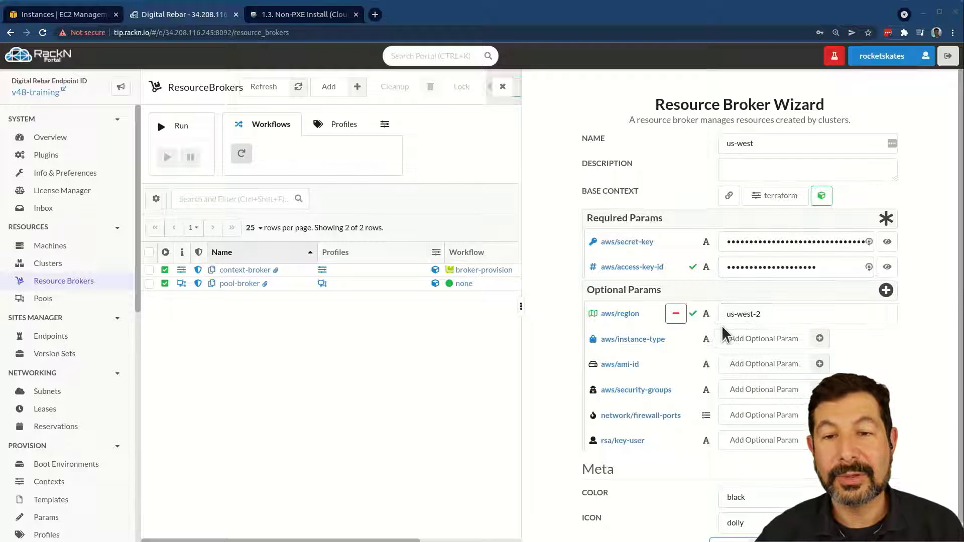
pyautogui.click(736, 342)
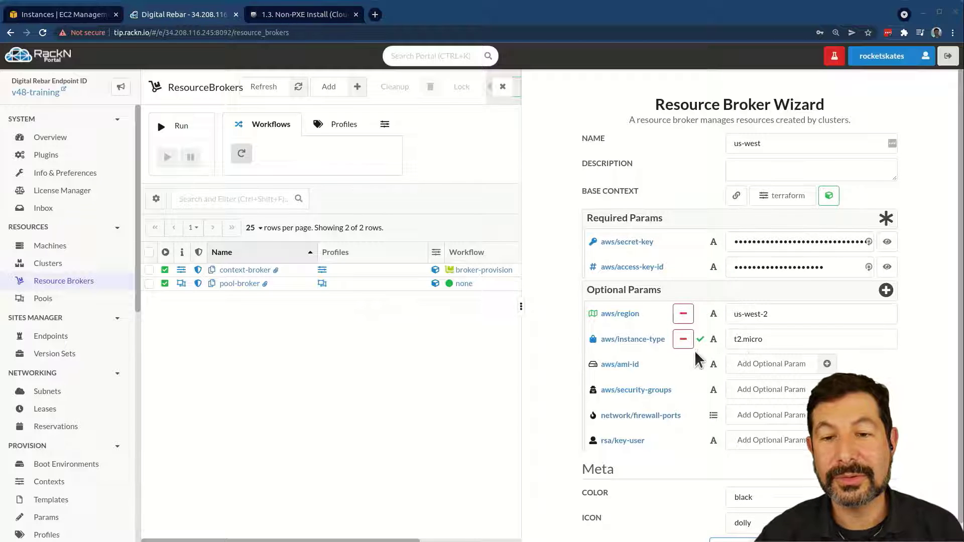
pyautogui.click(758, 367)
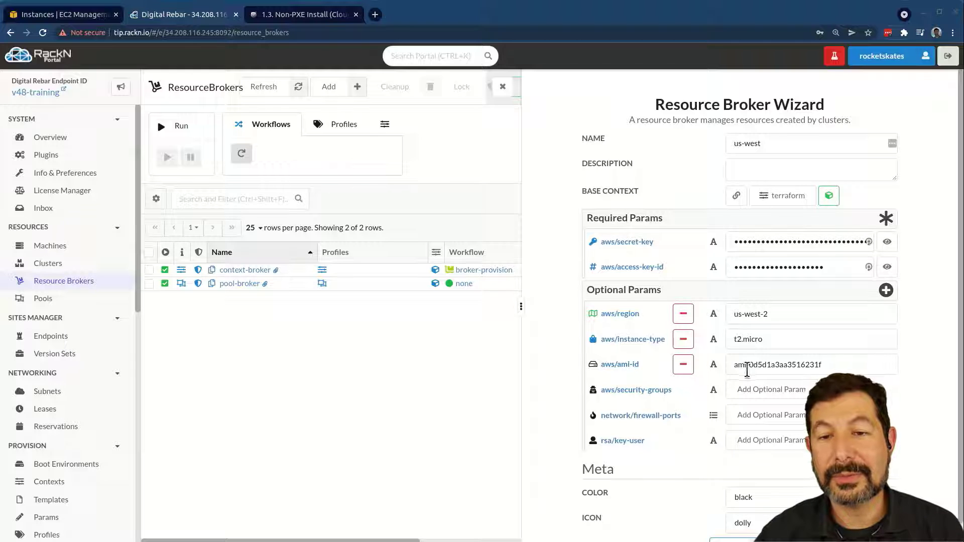
pyautogui.click(793, 366)
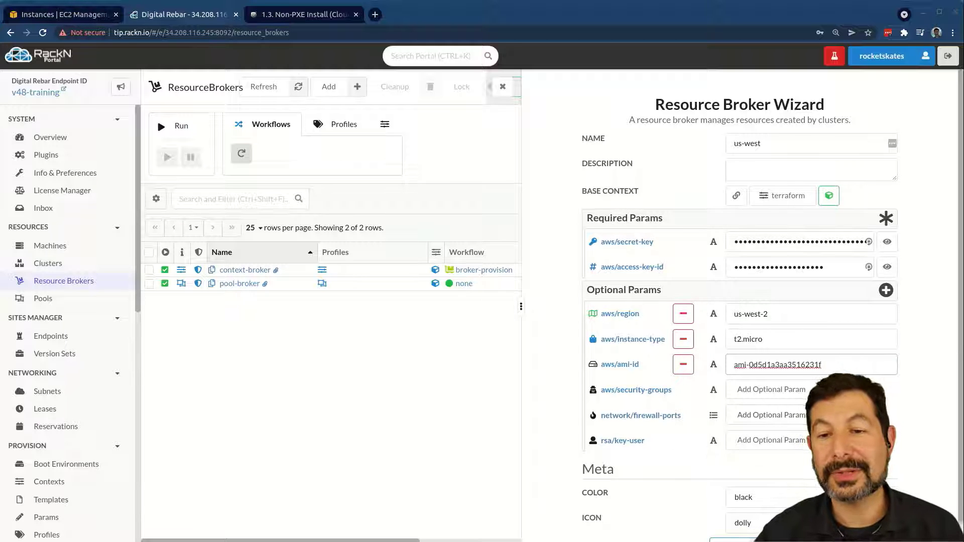
# Set the new broker's meta color to purple.
pyautogui.scroll(-1, 772, 306)
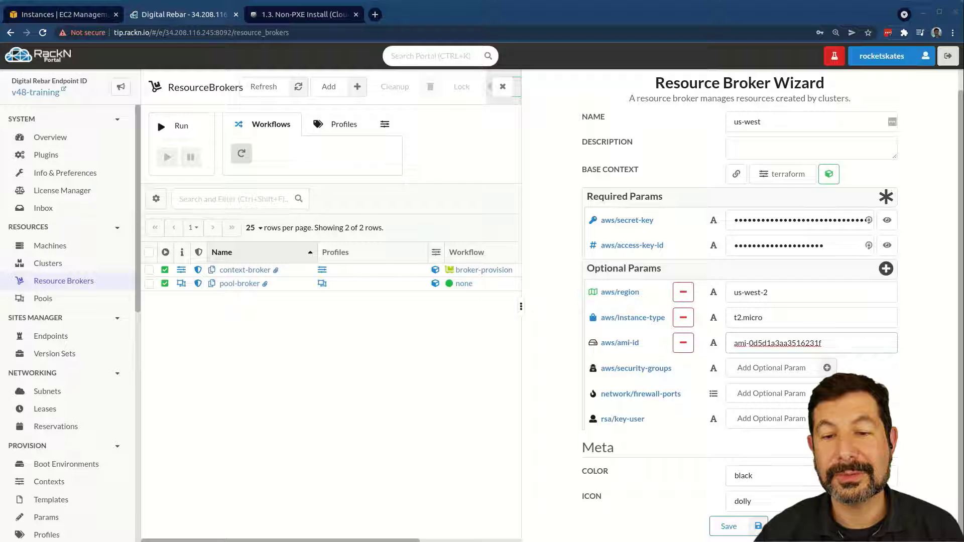
pyautogui.click(774, 475)
pyautogui.click(760, 374)
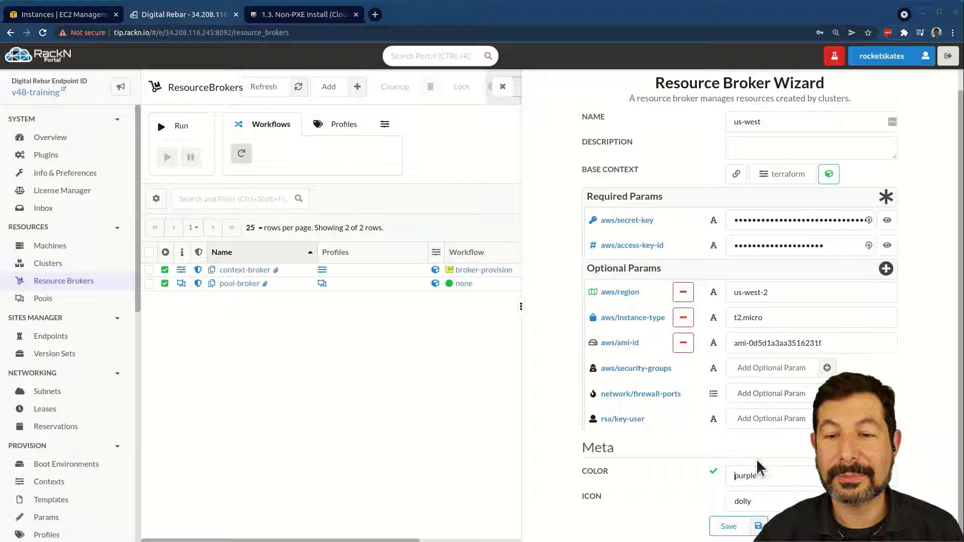
pyautogui.click(750, 502)
pyautogui.write('aws')
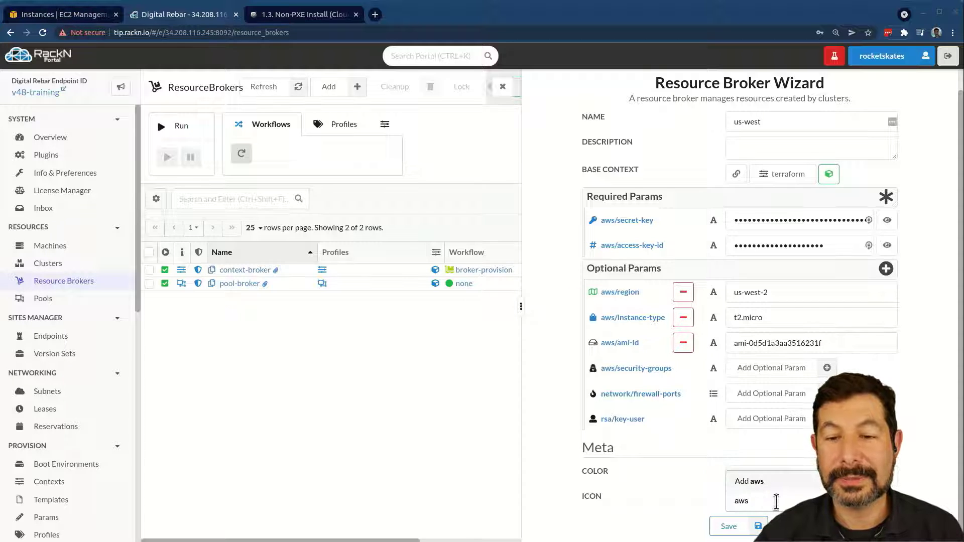
pyautogui.press('BackSpace')
pyautogui.press('BackSpace')
pyautogui.press('BackSpace')
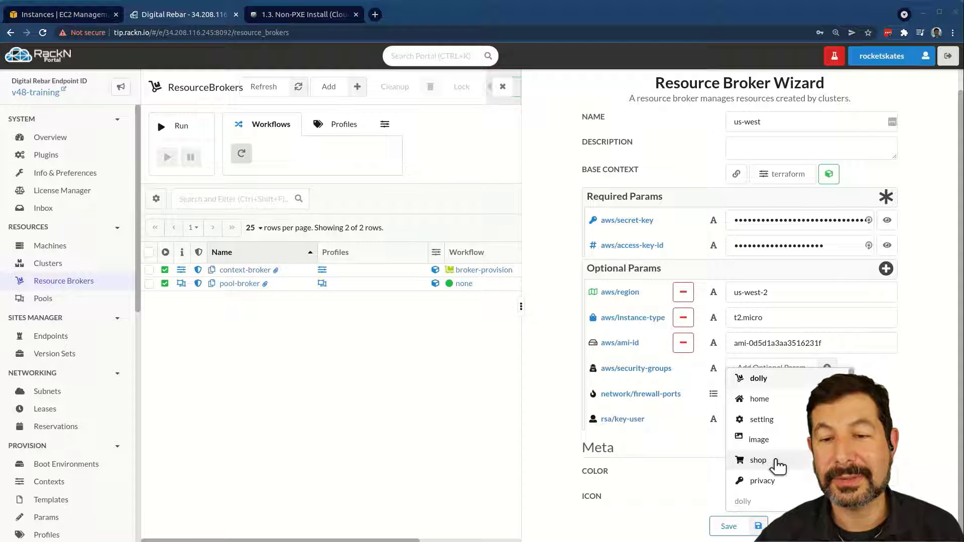
pyautogui.scroll(-3, 782, 469)
pyautogui.click(759, 464)
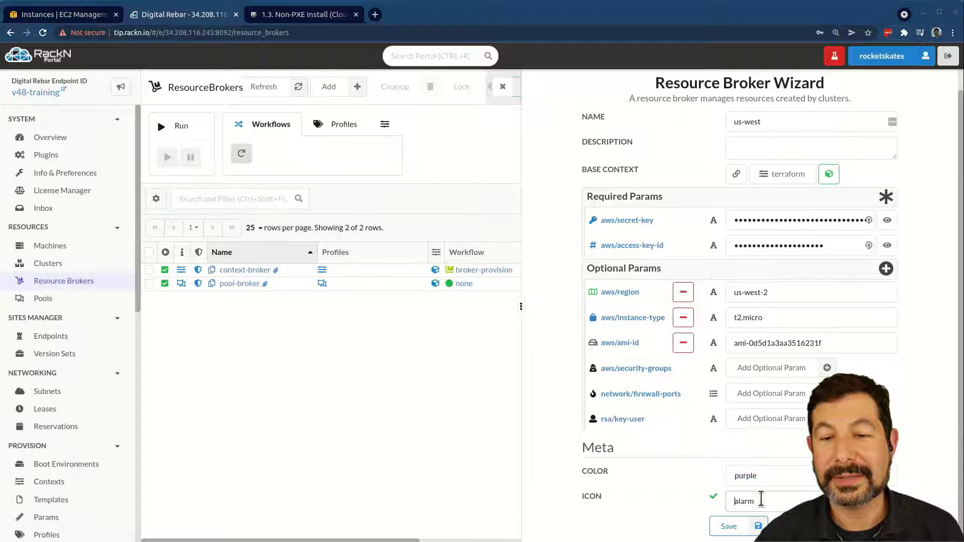
# Set the broker's icon to idea, save the broker, and dismiss the browser's offer to store the password.
pyautogui.click(758, 500)
pyautogui.click(756, 424)
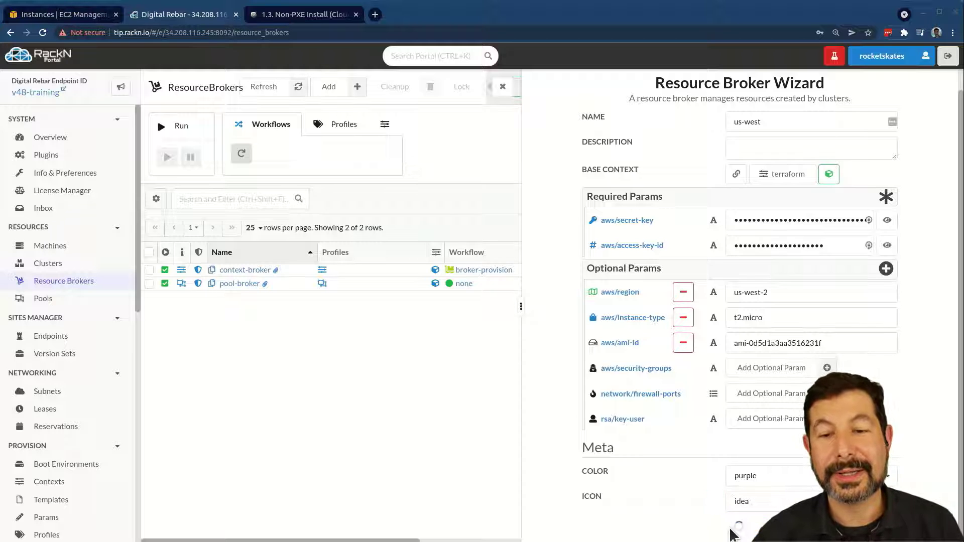
pyautogui.click(731, 526)
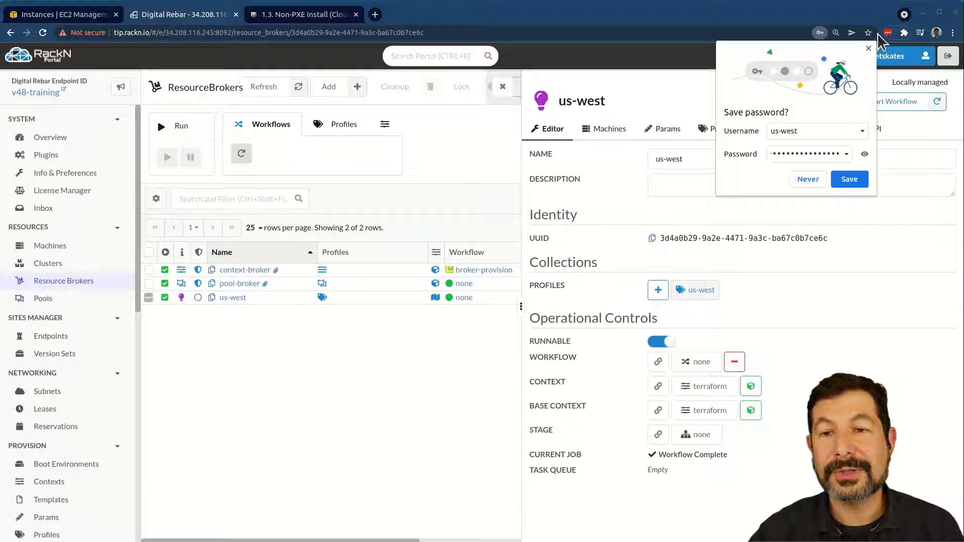
pyautogui.click(867, 48)
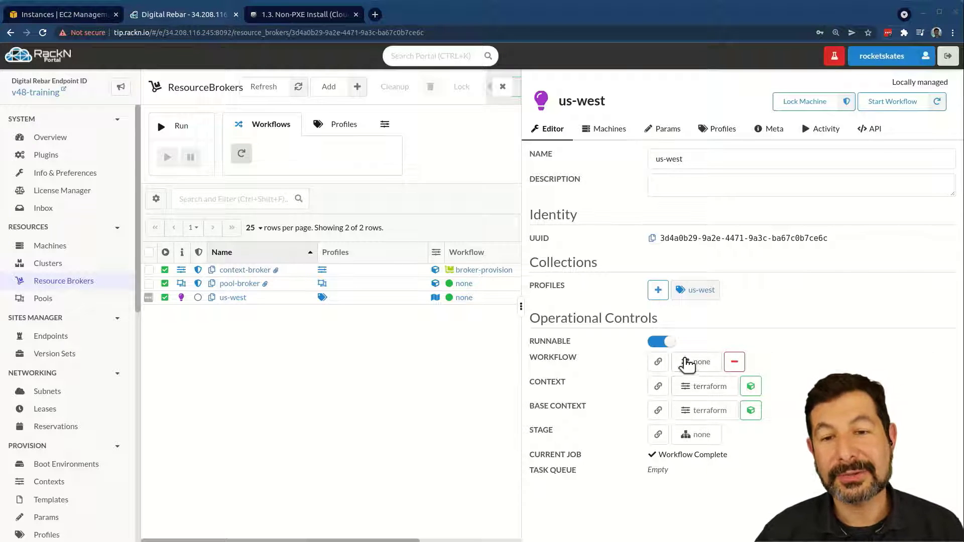
# Examine the us-west broker's own params and the params stored in its us-west profile.
pyautogui.click(669, 130)
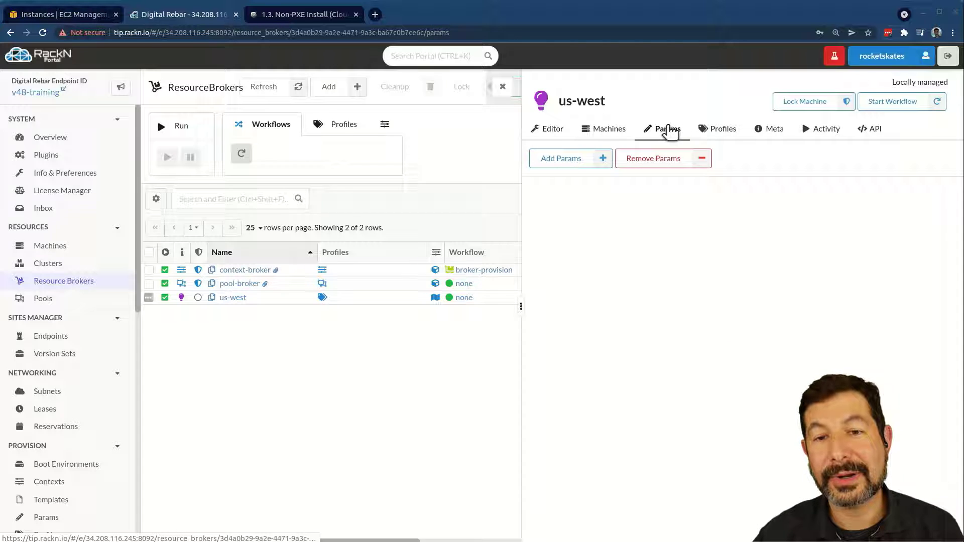
pyautogui.click(718, 131)
pyautogui.click(578, 187)
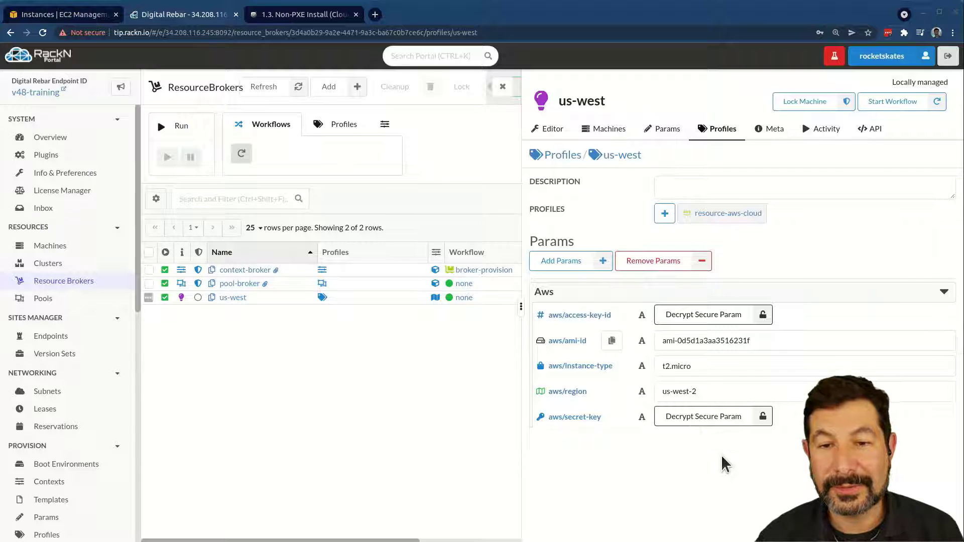
# Add the terraform/debug-plan param to the us-west broker, switch it on, and return to the broker's general settings.
pyautogui.click(661, 131)
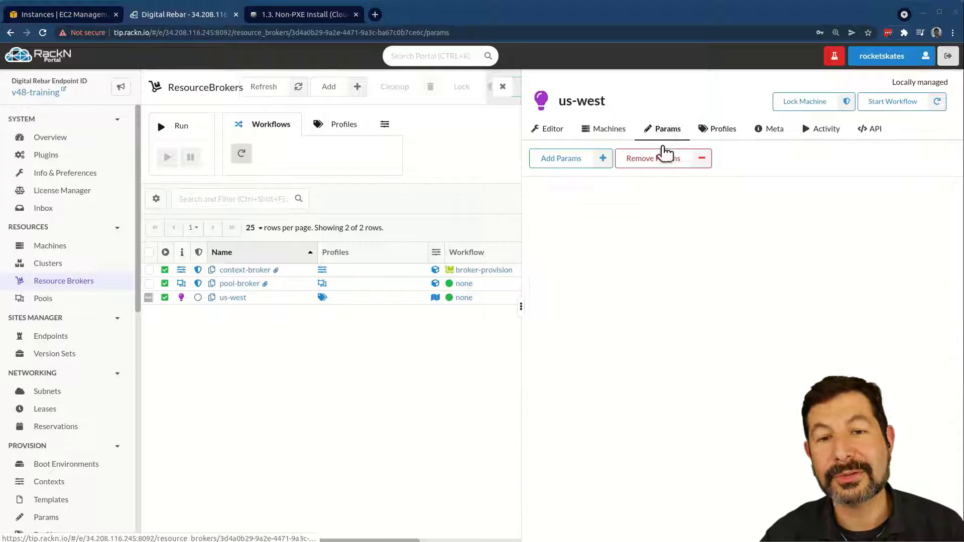
pyautogui.click(558, 160)
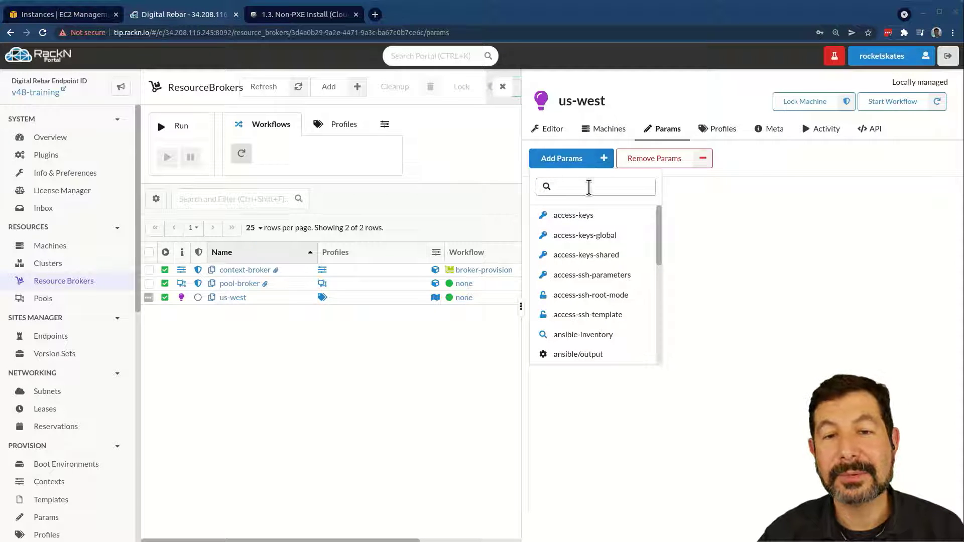
pyautogui.write('terra')
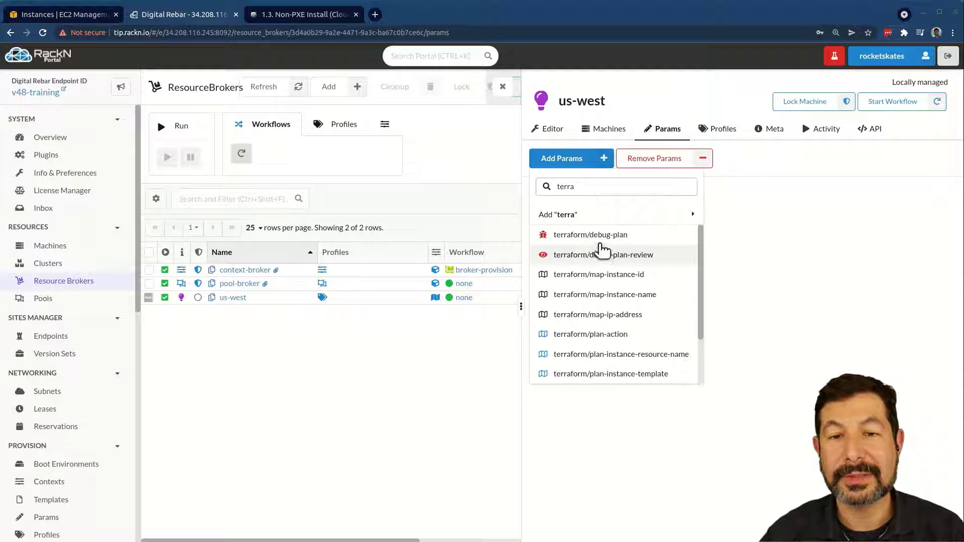
pyautogui.click(601, 236)
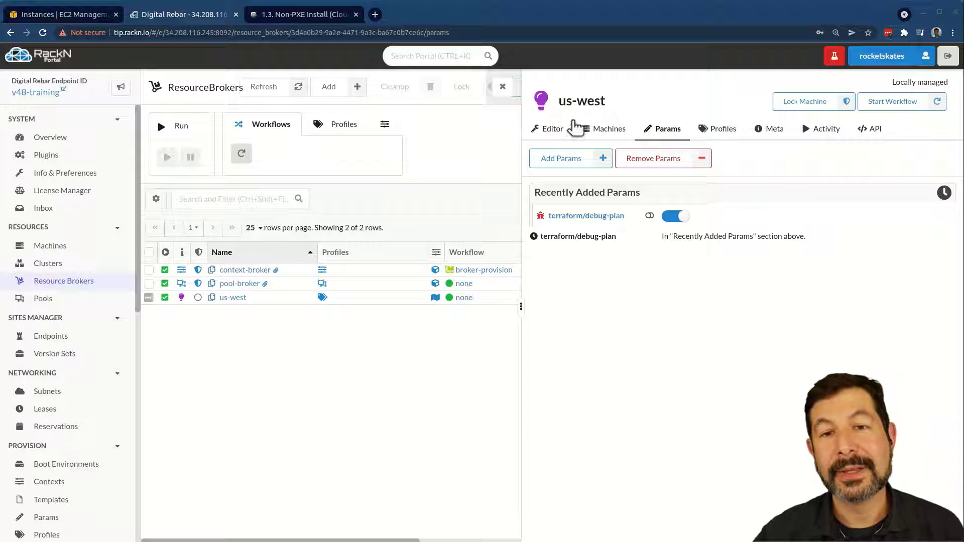
pyautogui.click(545, 132)
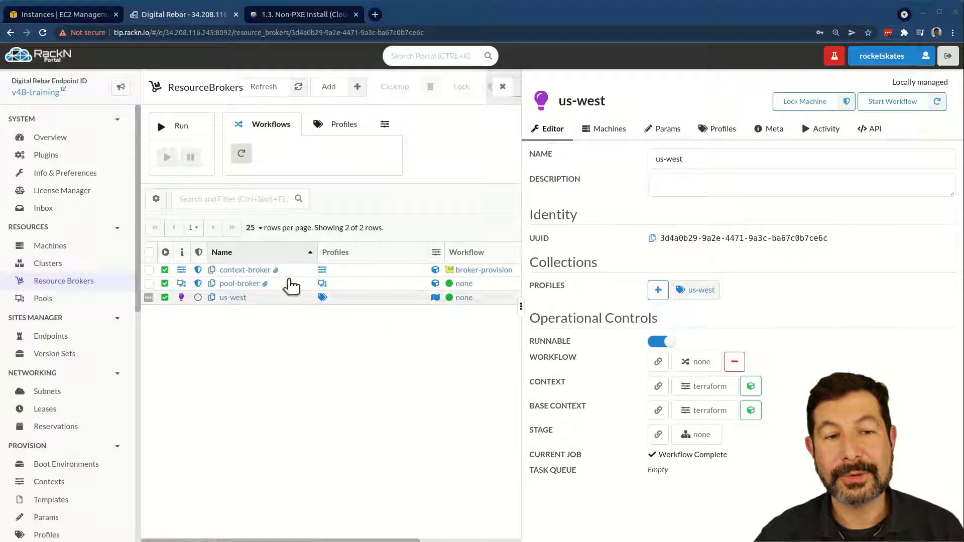
# Start a new cluster named cluster1 that uses the us-west resource broker, with an initial size of 3.
pyautogui.click(49, 264)
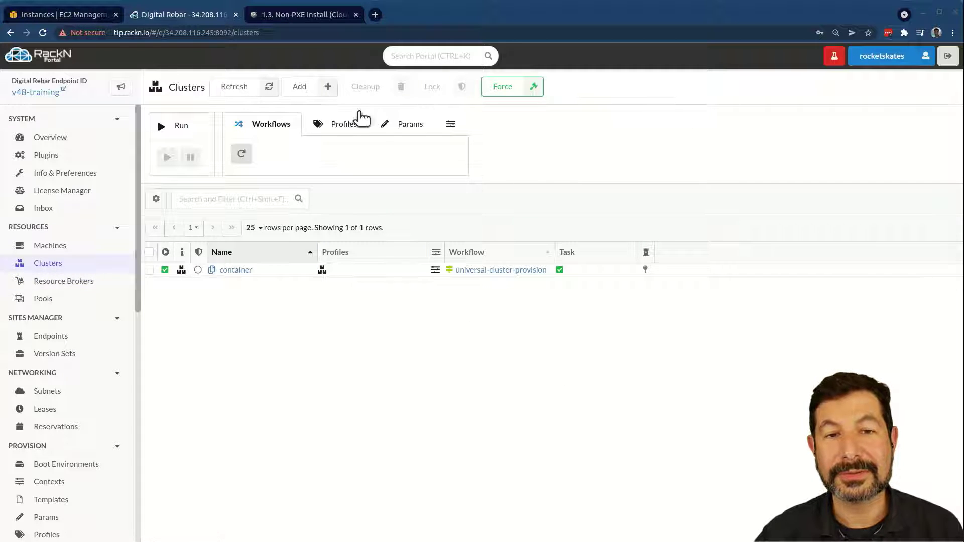
pyautogui.click(308, 90)
pyautogui.click(745, 144)
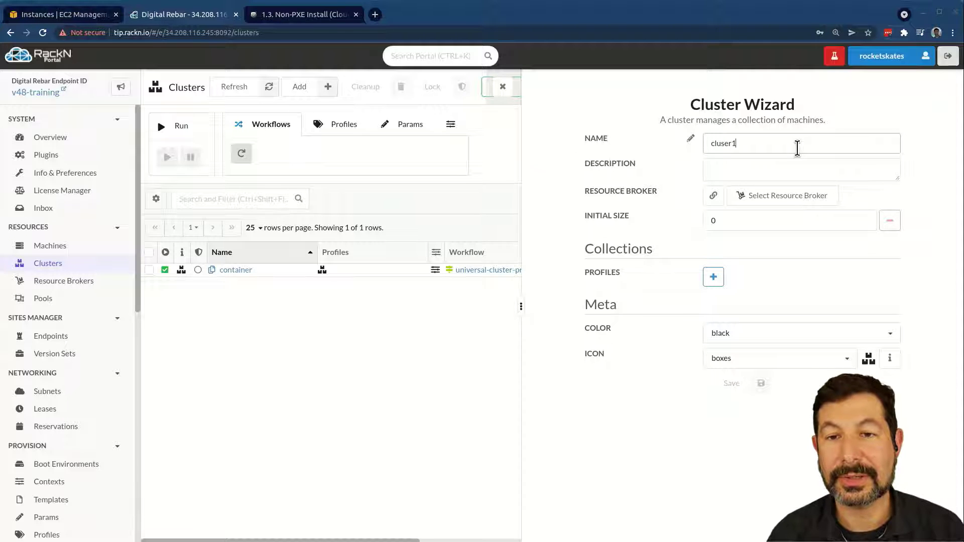
pyautogui.click(808, 193)
pyautogui.click(757, 253)
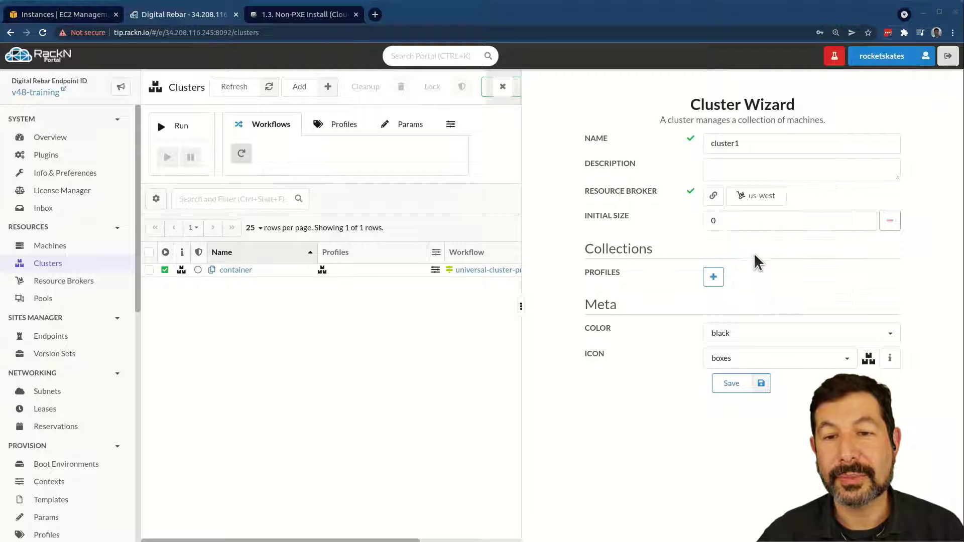
pyautogui.write('3')
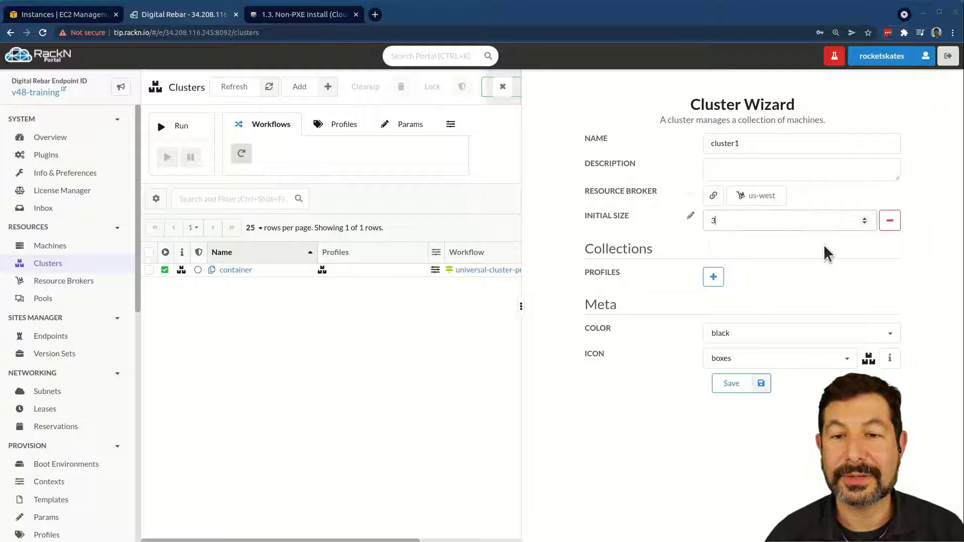
# Set the new cluster's meta color to purple and its icon to idea, and save the cluster.
pyautogui.click(749, 333)
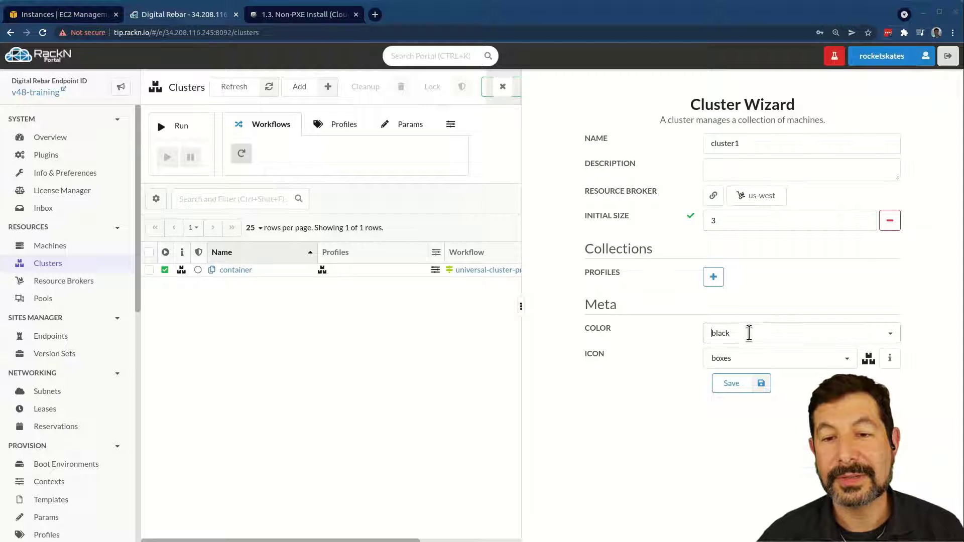
pyautogui.click(748, 375)
pyautogui.click(776, 359)
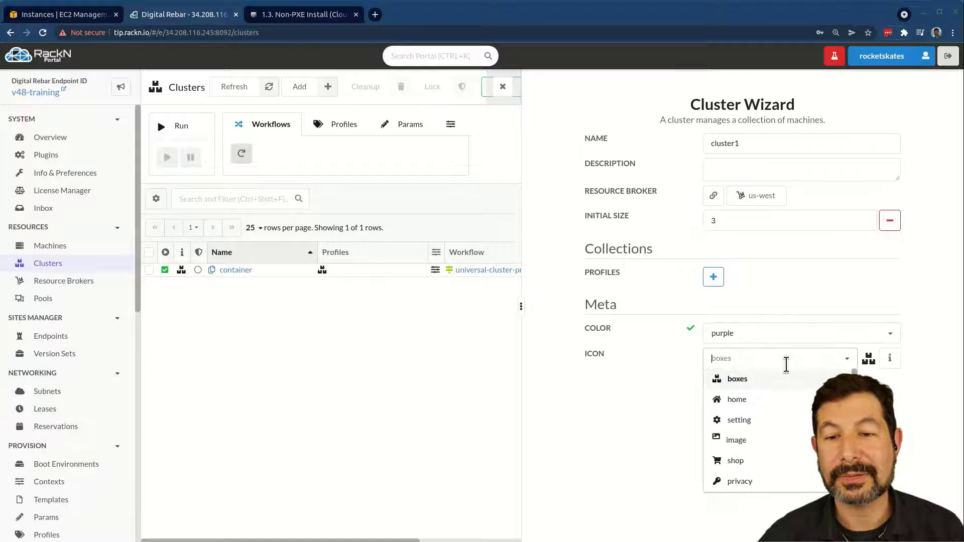
pyautogui.scroll(-5, 783, 457)
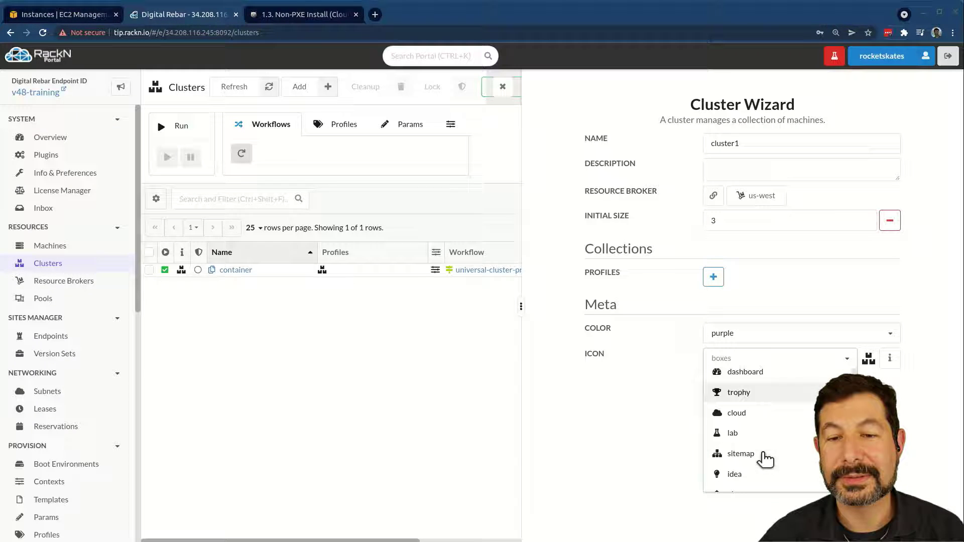
pyautogui.click(734, 467)
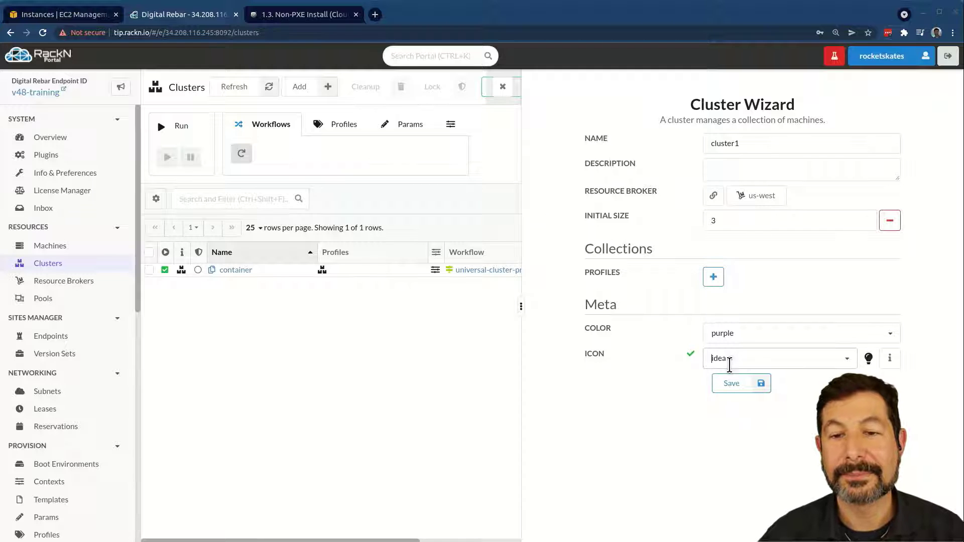
pyautogui.click(734, 385)
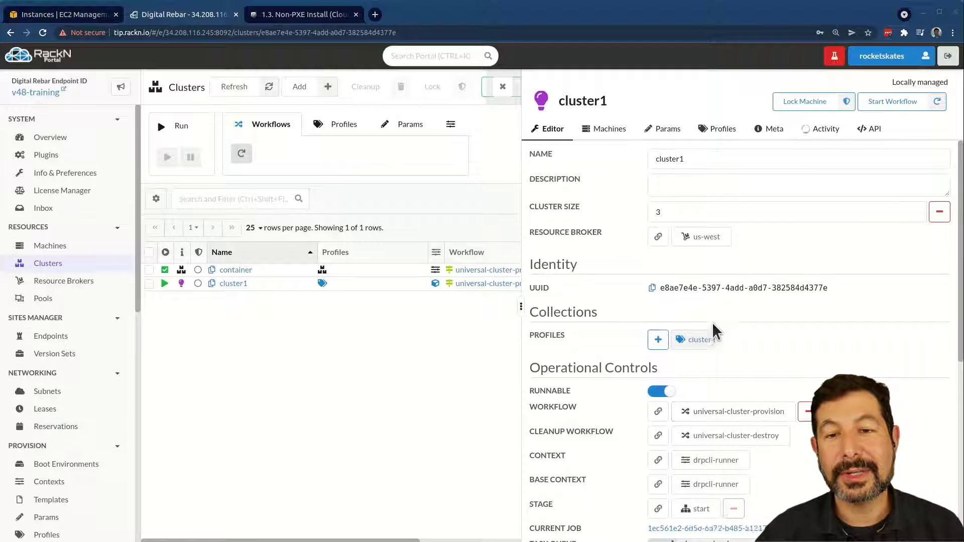
# Examine cluster1's task queue and the log of its cluster-provision task, including the size setting and broker wait lines.
pyautogui.scroll(-4, 712, 324)
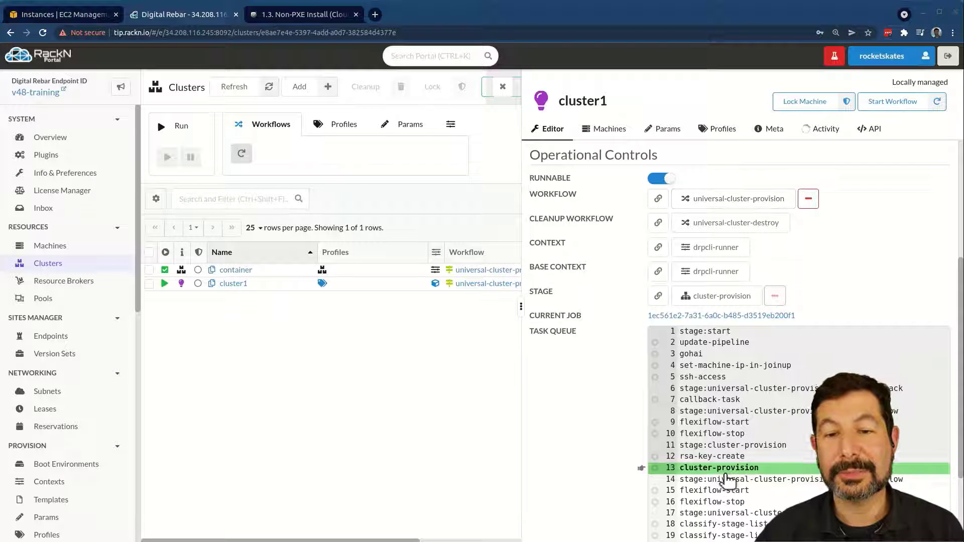
pyautogui.click(701, 468)
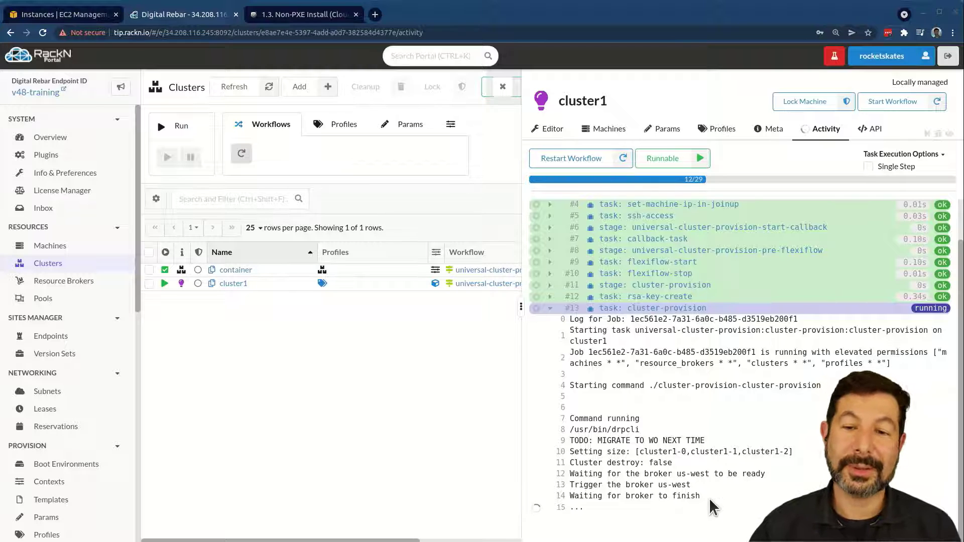
pyautogui.moveTo(766, 475); pyautogui.dragTo(571, 475)
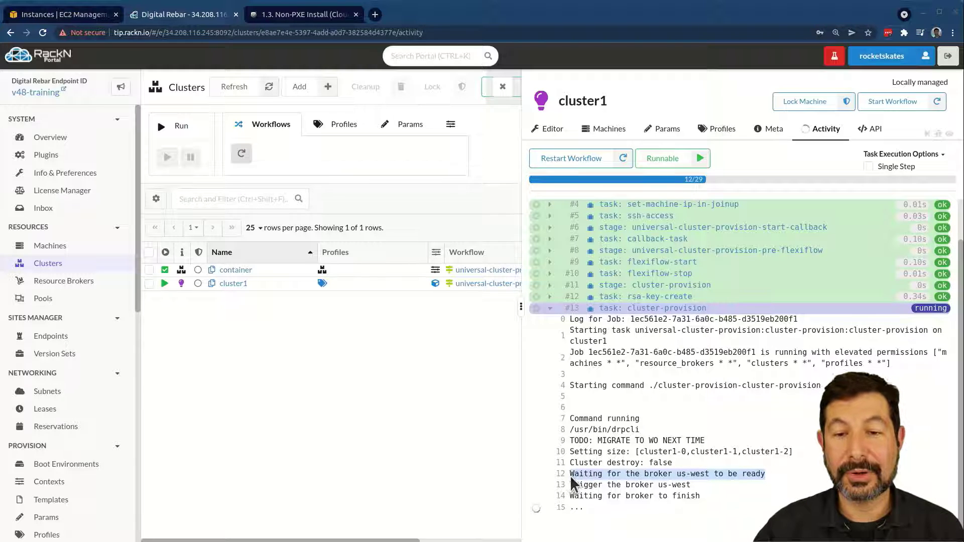
pyautogui.moveTo(779, 444); pyautogui.dragTo(799, 451)
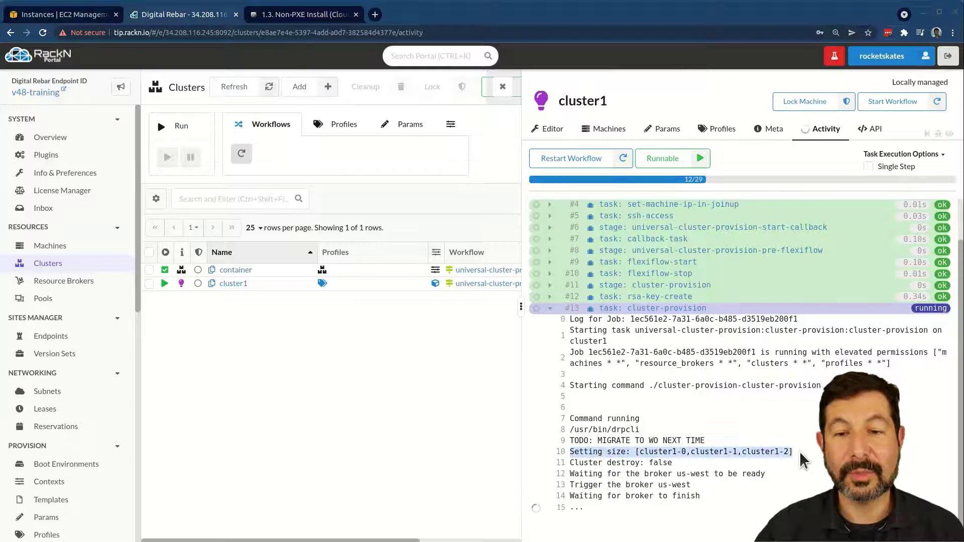
# Examine the us-west broker's terraform-apply log for the planned and created AWS resources, and check the broker's machines.
pyautogui.click(69, 282)
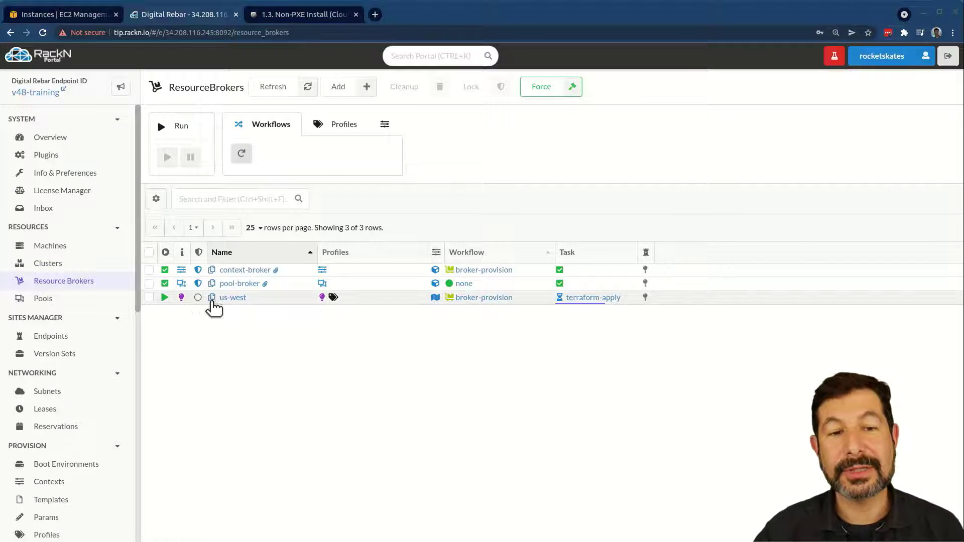
pyautogui.click(587, 298)
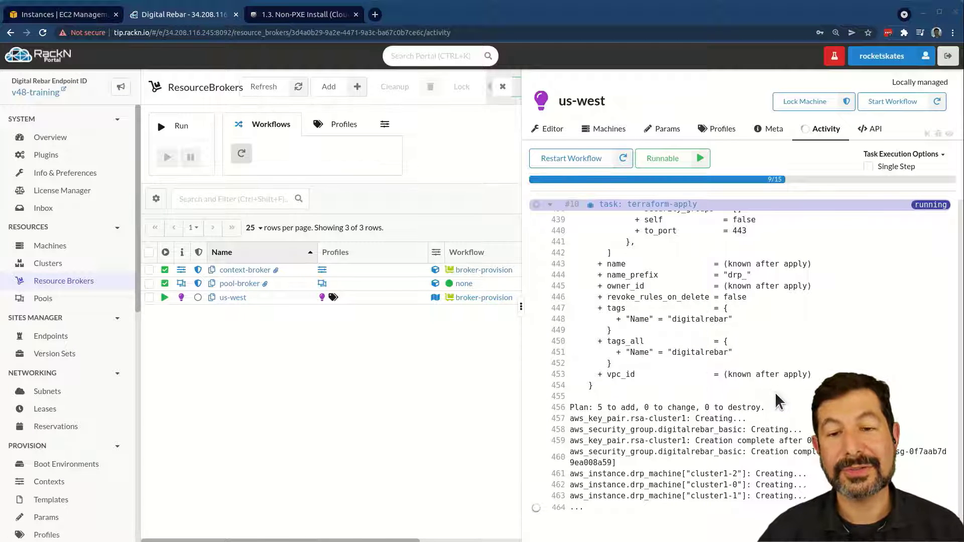
pyautogui.scroll(1, 785, 405)
pyautogui.scroll(3, 786, 406)
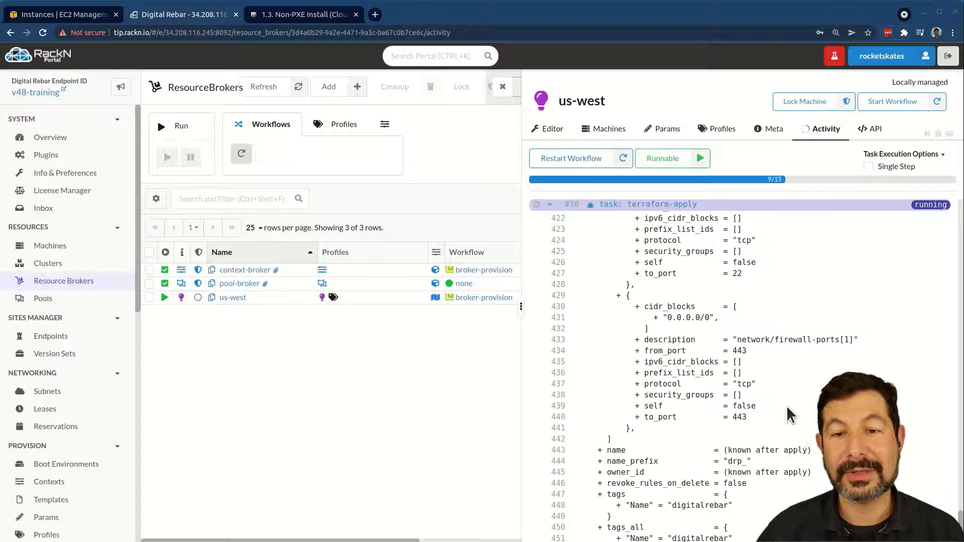
pyautogui.scroll(-4, 784, 406)
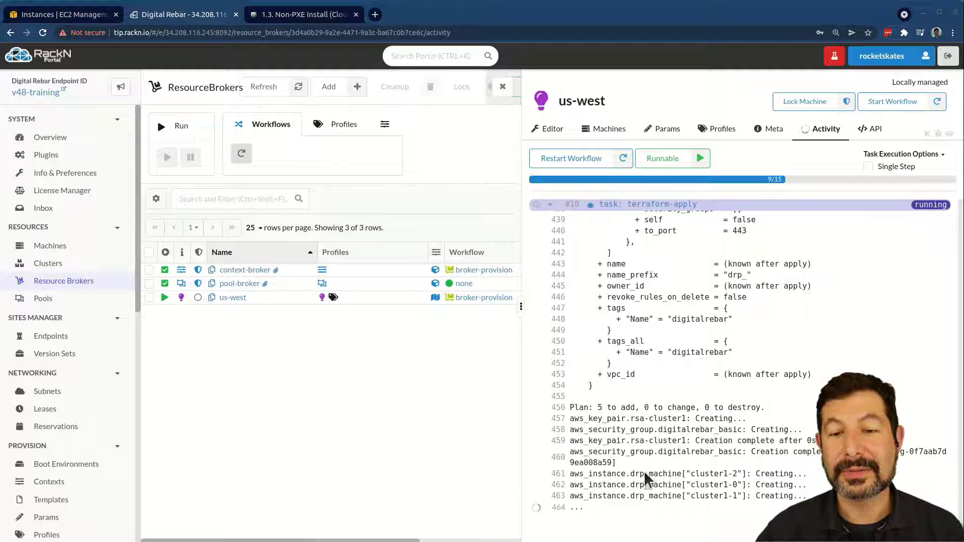
pyautogui.moveTo(607, 472); pyautogui.dragTo(807, 496)
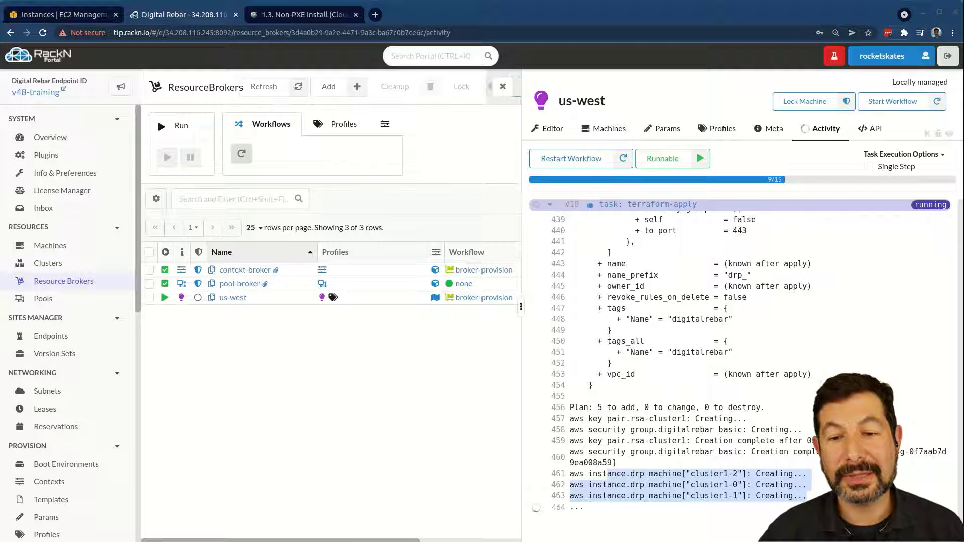
pyautogui.click(823, 494)
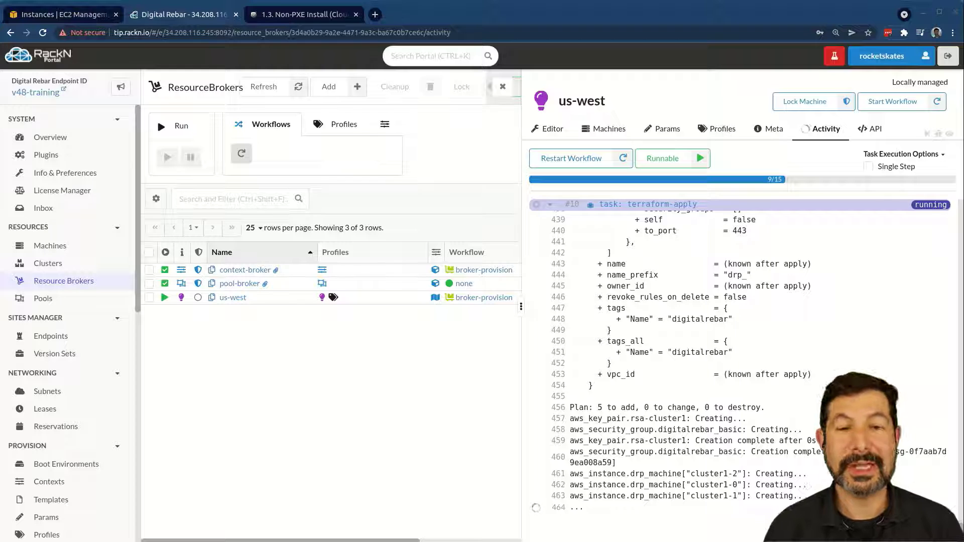
pyautogui.click(605, 129)
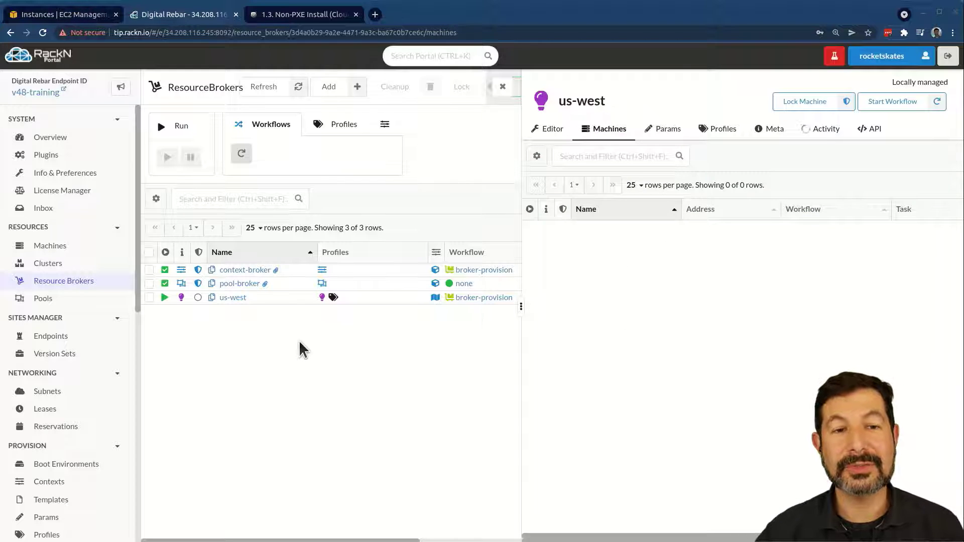
pyautogui.click(63, 248)
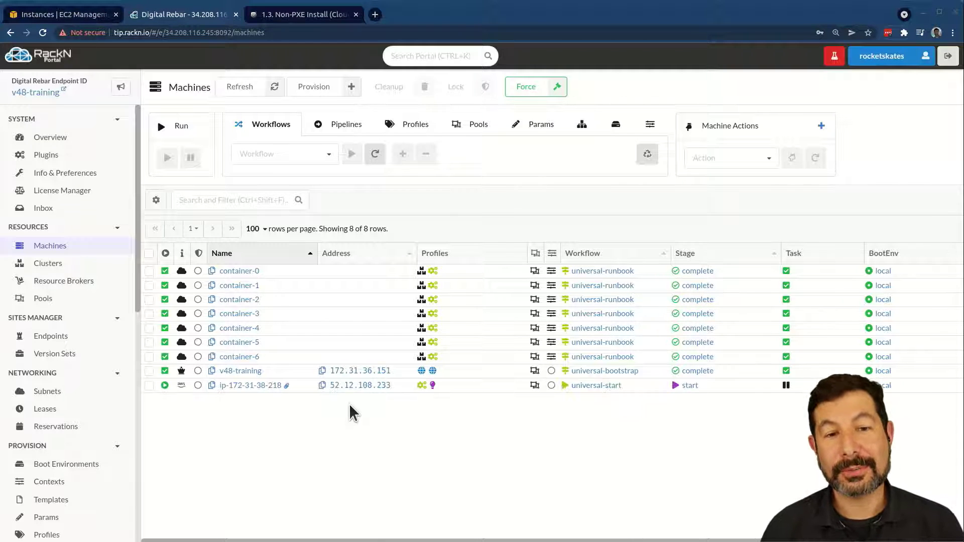
pyautogui.click(245, 386)
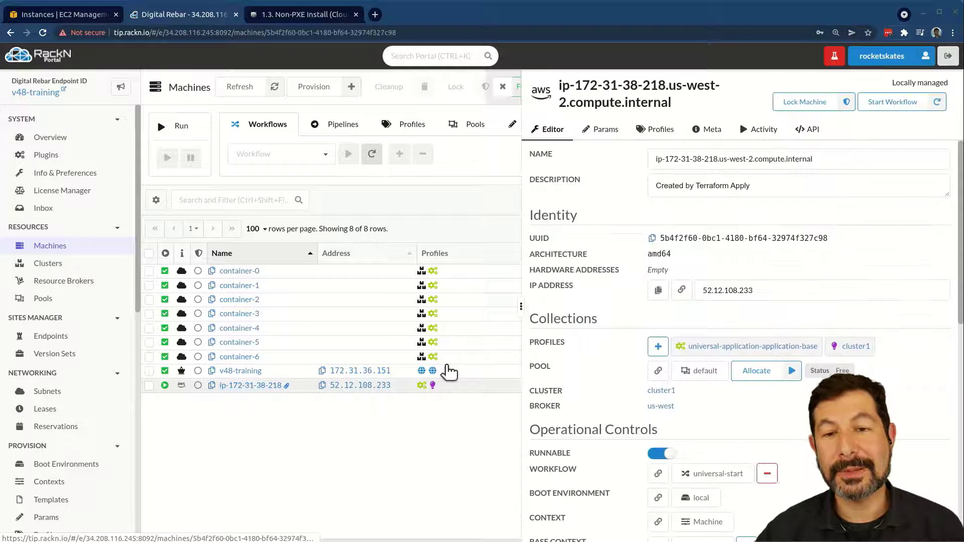
pyautogui.click(605, 132)
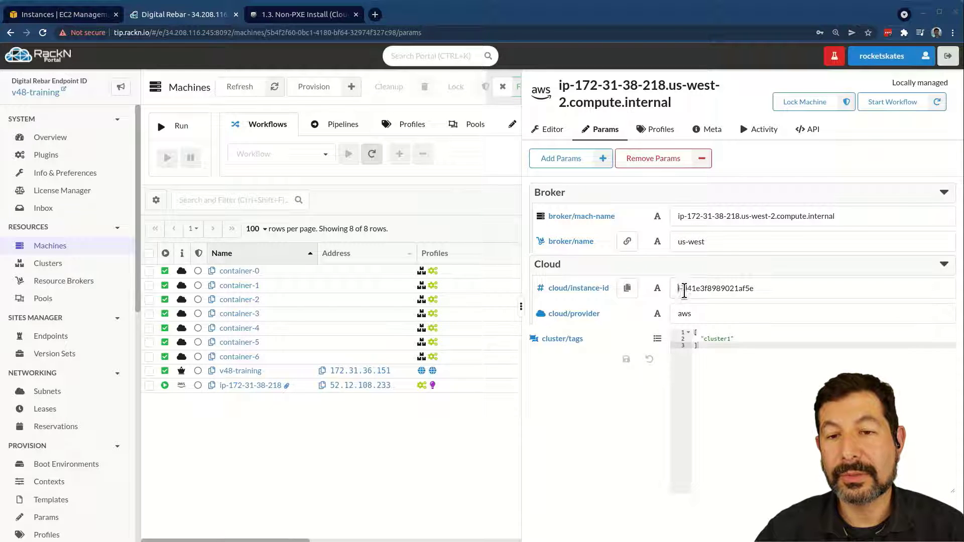
pyautogui.moveTo(678, 288); pyautogui.dragTo(766, 287)
pyautogui.click(687, 317)
pyautogui.doubleClick(688, 316)
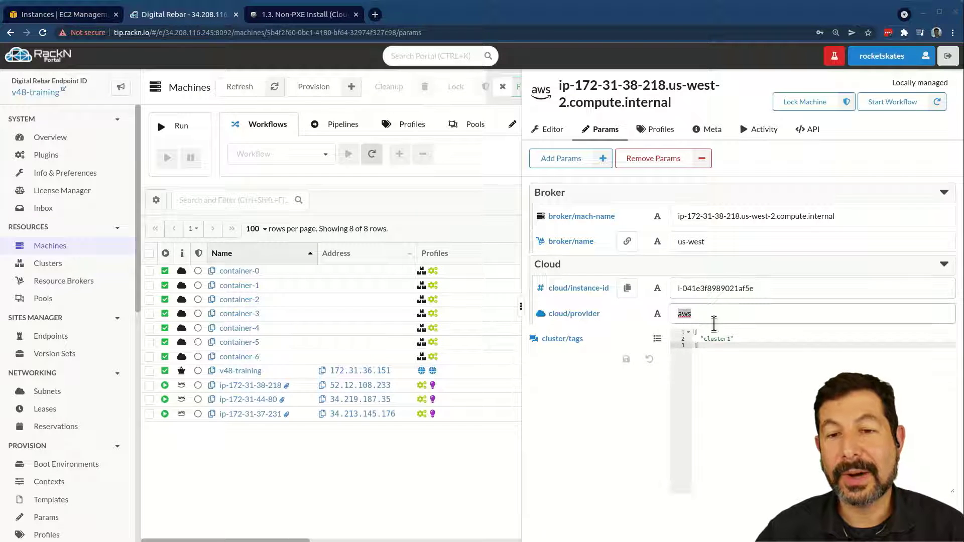
pyautogui.click(773, 318)
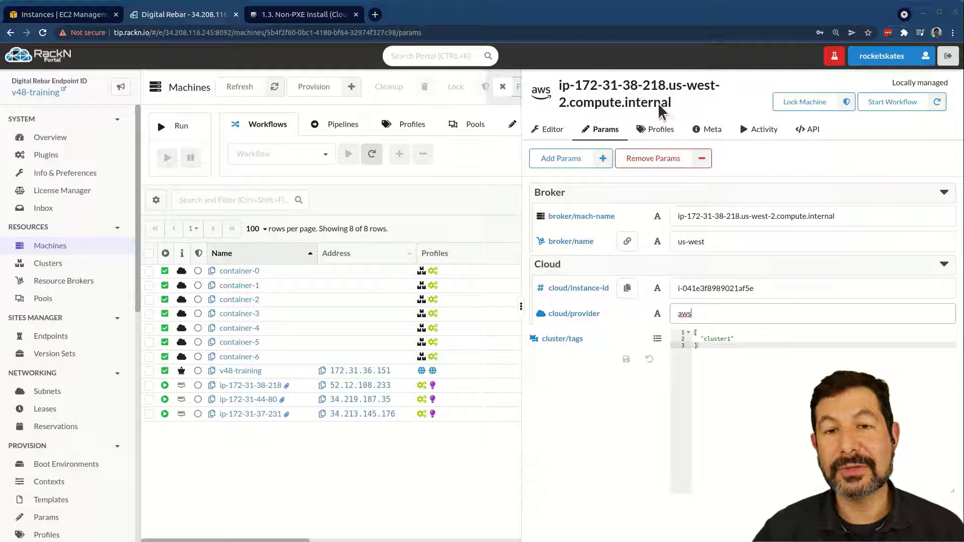
pyautogui.click(502, 86)
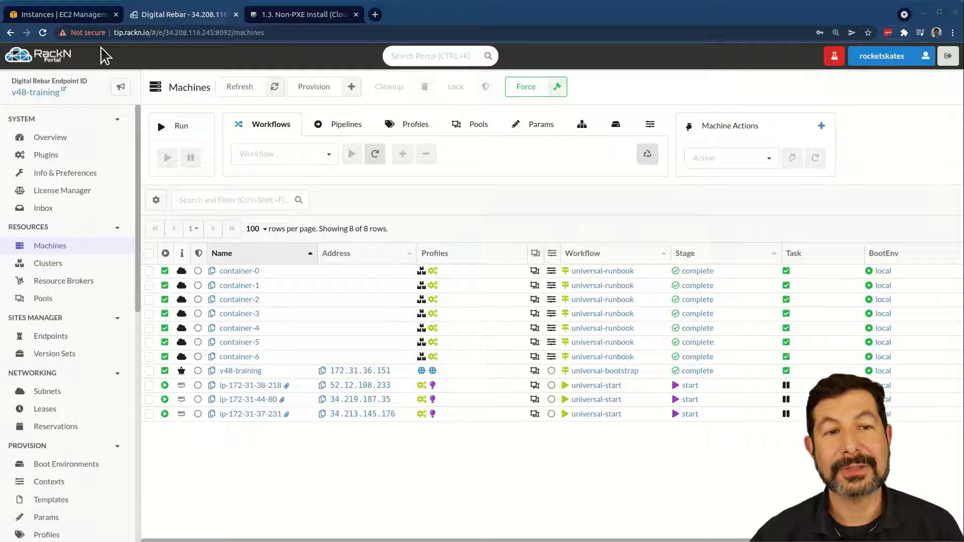
# Switch to the AWS EC2 console and refresh the instance list to check for the cluster1 instances.
pyautogui.click(75, 15)
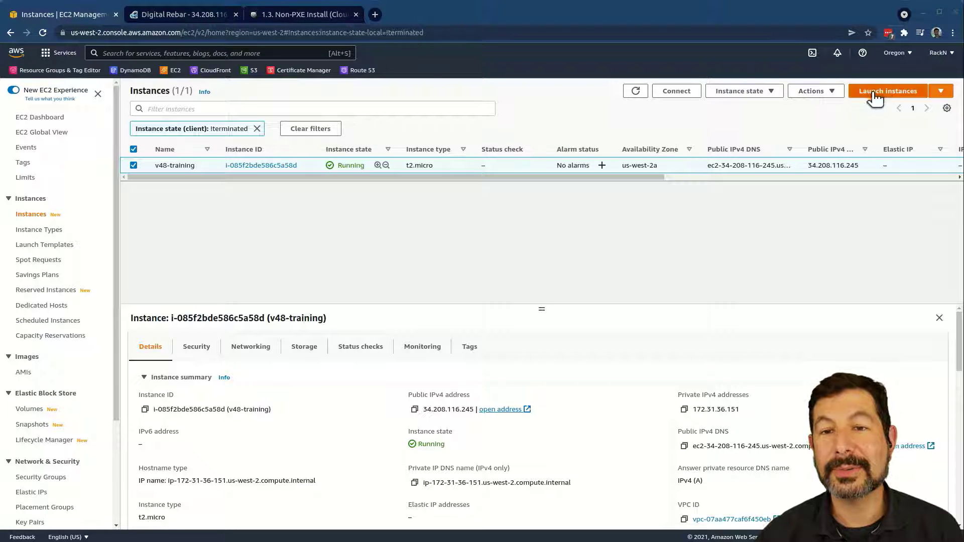
pyautogui.click(635, 92)
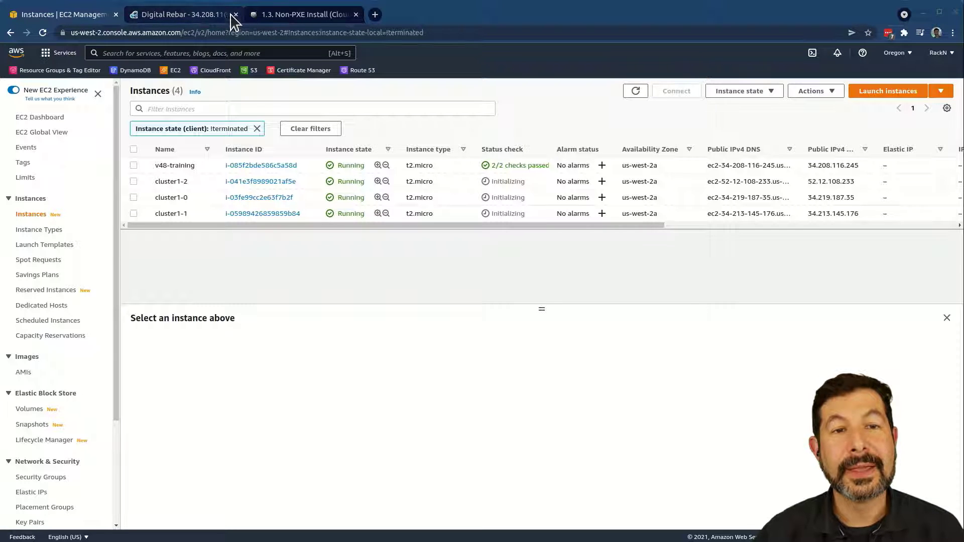
pyautogui.click(180, 15)
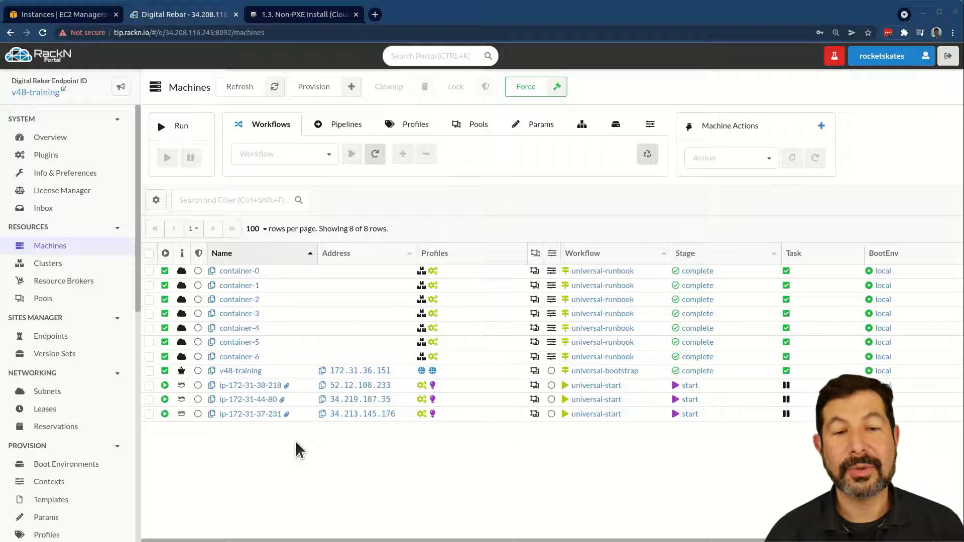
pyautogui.click(249, 386)
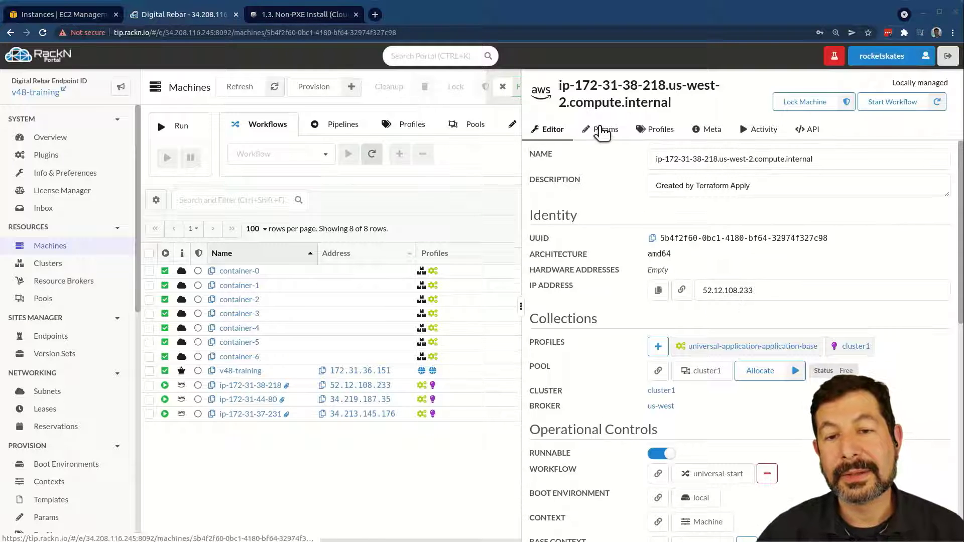
pyautogui.click(602, 132)
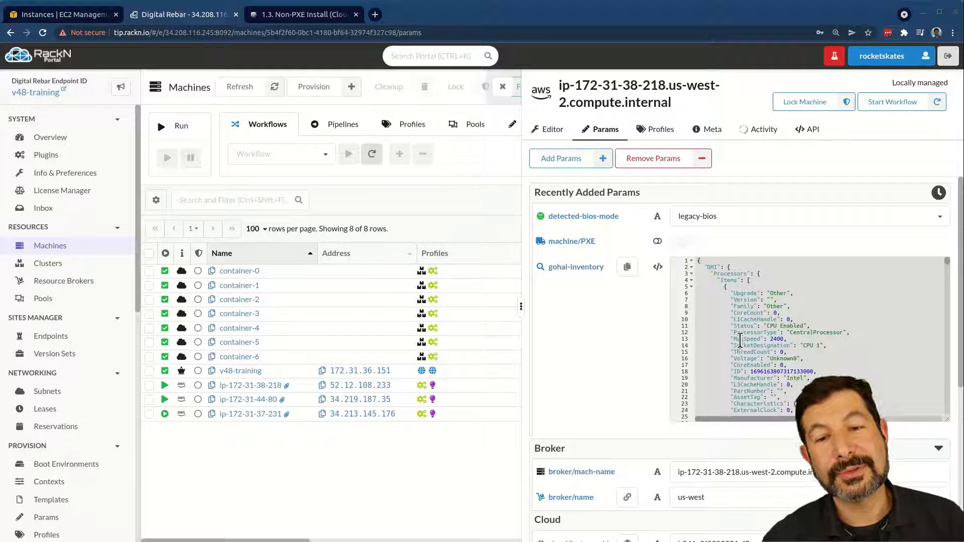
pyautogui.scroll(-3, 617, 383)
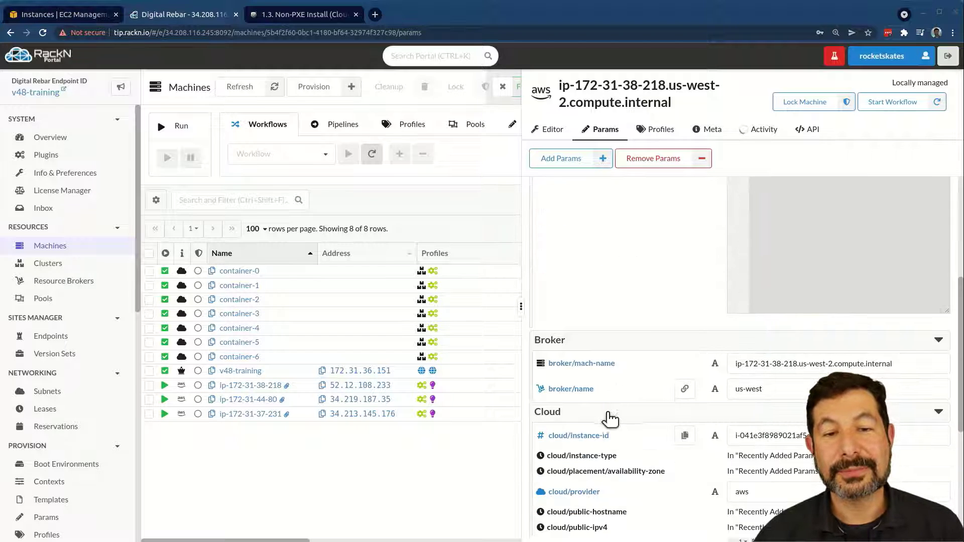
pyautogui.scroll(-3, 612, 421)
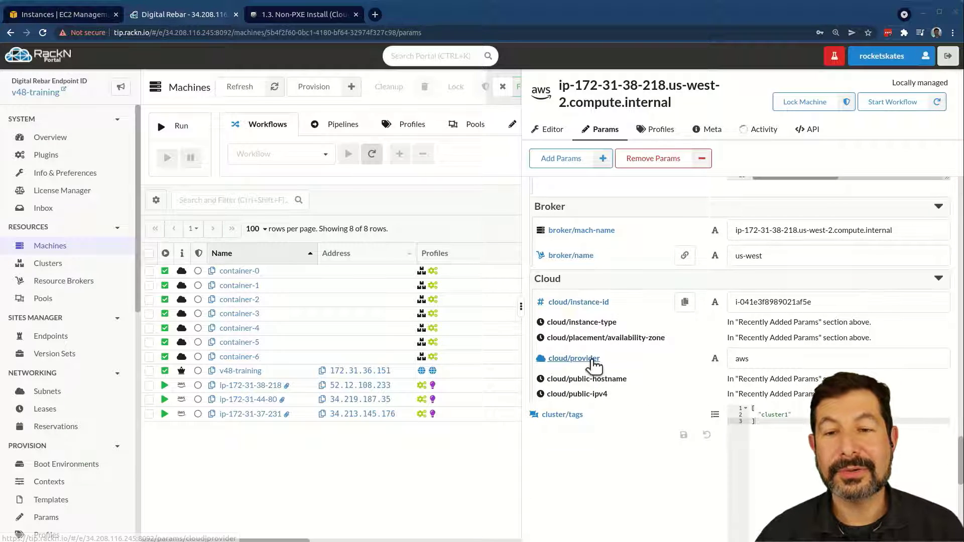
pyautogui.scroll(4, 596, 275)
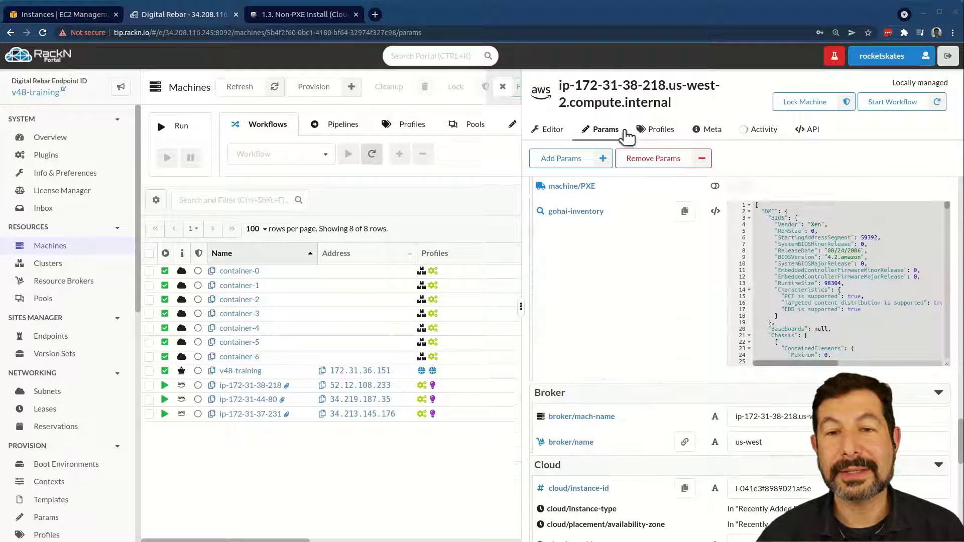
pyautogui.click(762, 129)
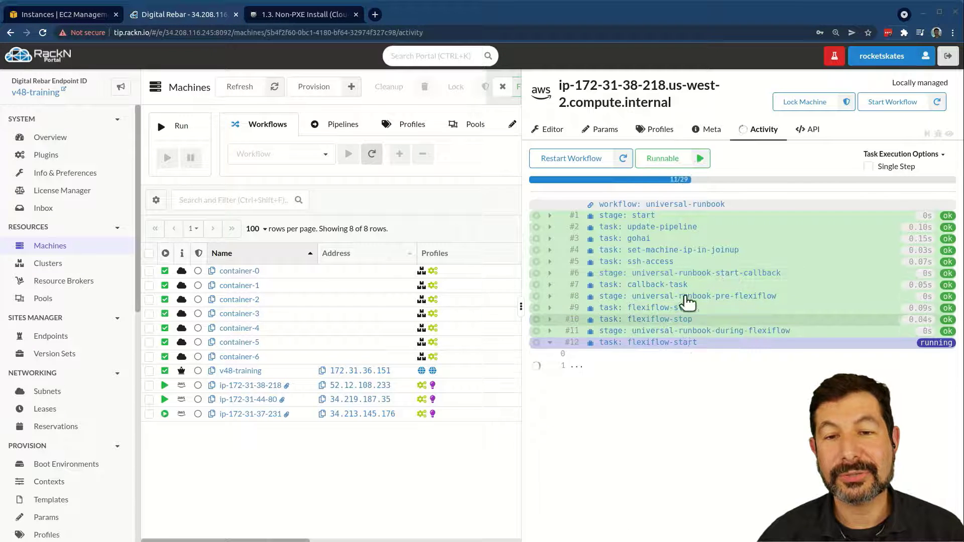
pyautogui.click(502, 87)
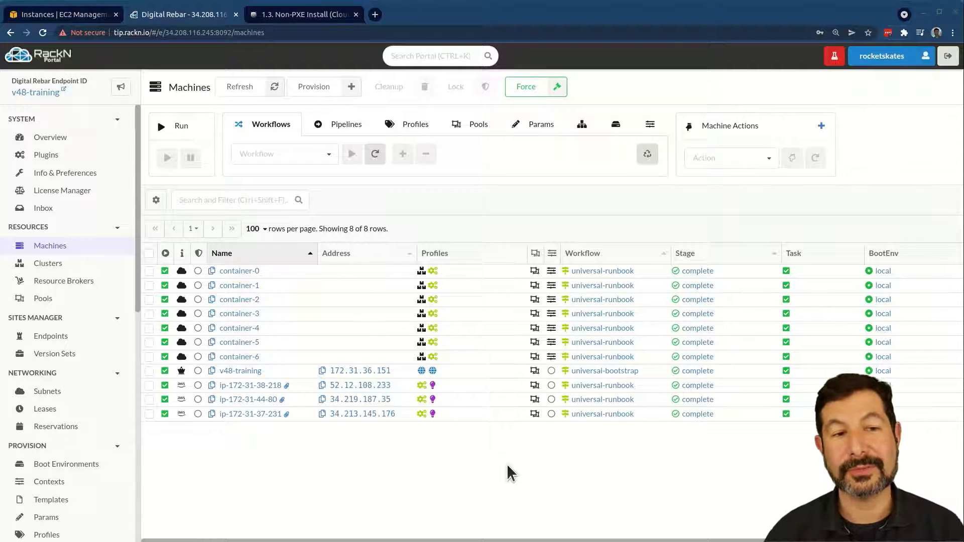
# Start a new cluster from the Clusters list and name it cluster2.
pyautogui.click(44, 283)
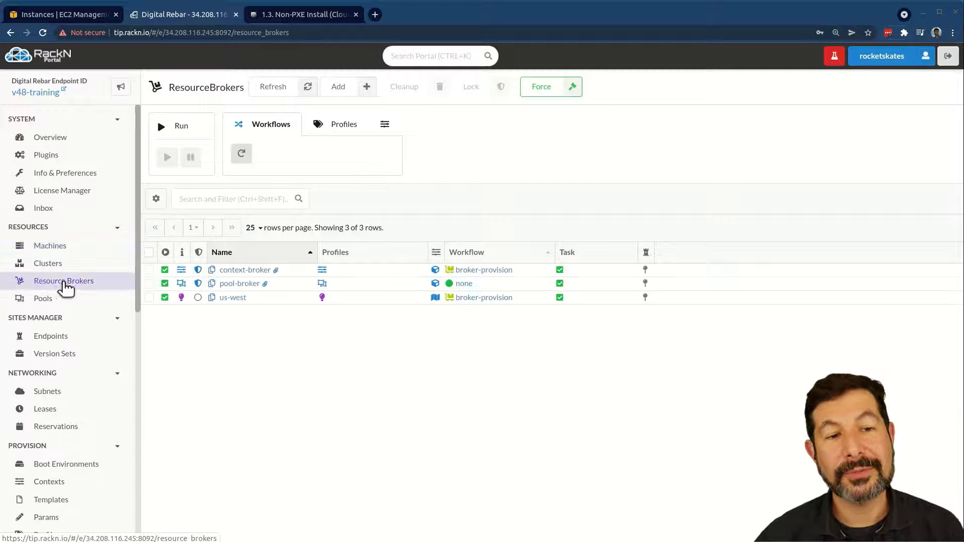
pyautogui.click(44, 265)
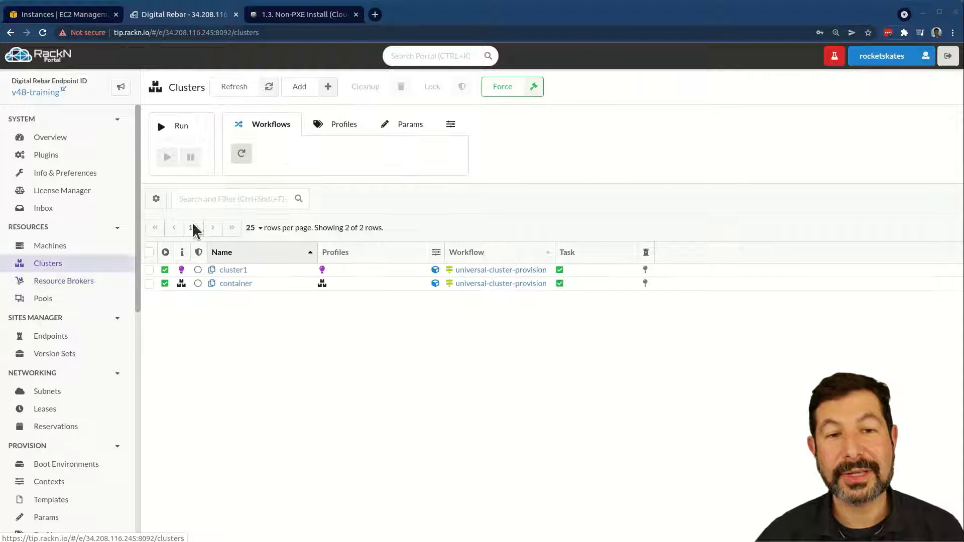
pyautogui.click(315, 86)
pyautogui.click(747, 143)
pyautogui.write('c')
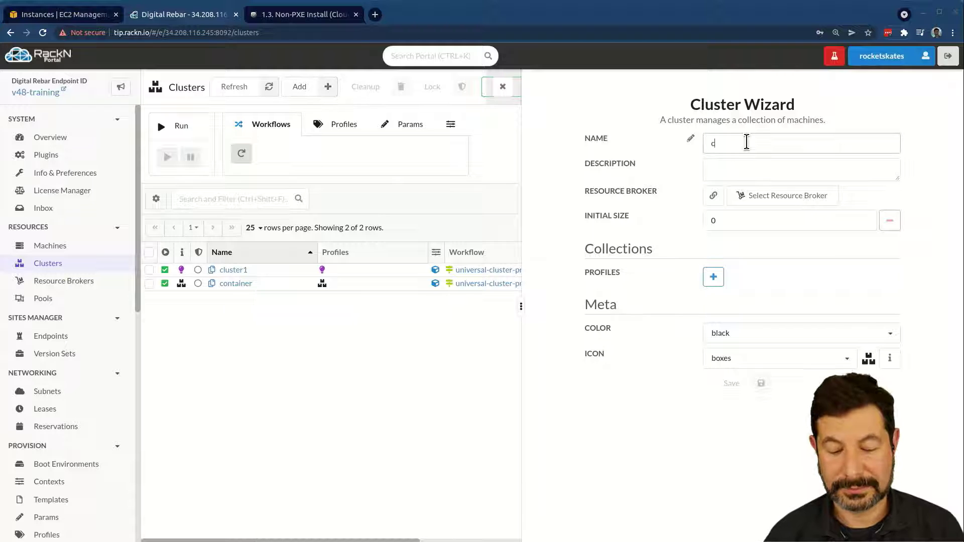
pyautogui.write('luster2')
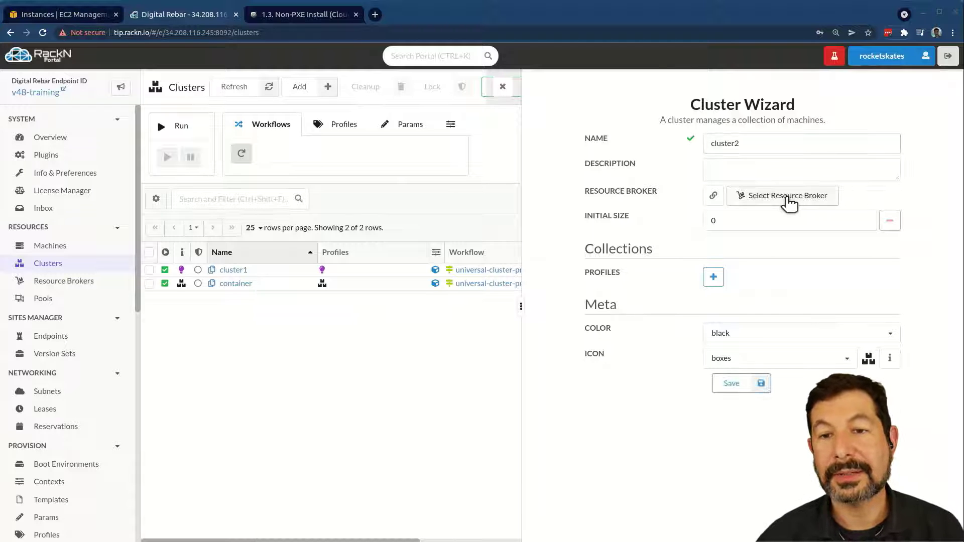
# Assign the us-west resource broker to cluster2 and set its initial size to 2.
pyautogui.click(786, 196)
pyautogui.click(776, 252)
pyautogui.click(741, 221)
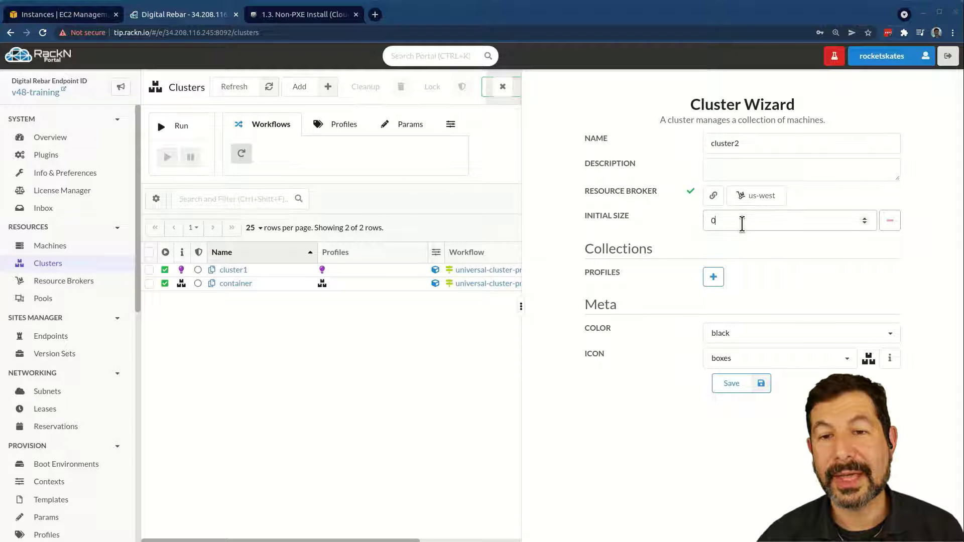
pyautogui.write('2')
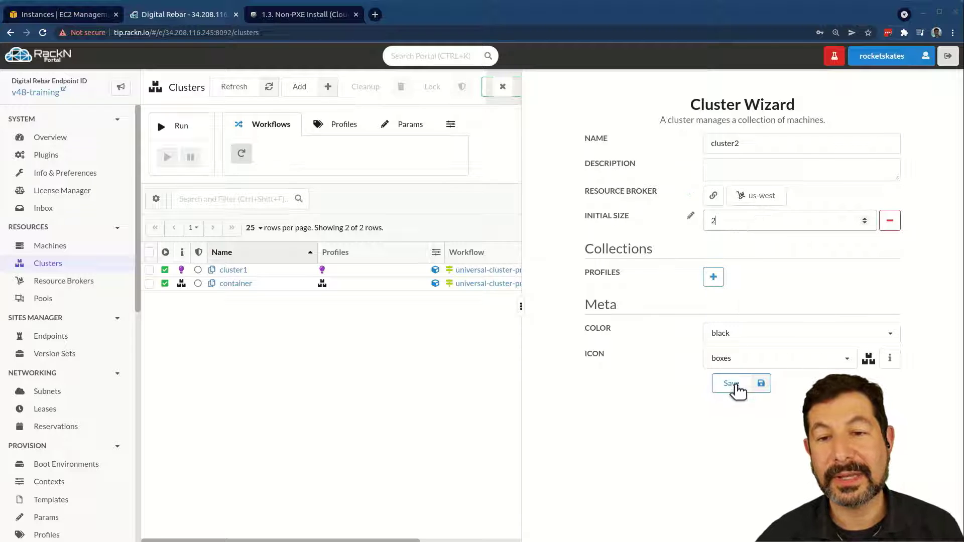
pyautogui.click(735, 387)
# Give cluster2 the purple color and the shop icon, and save the new cluster.
pyautogui.click(743, 335)
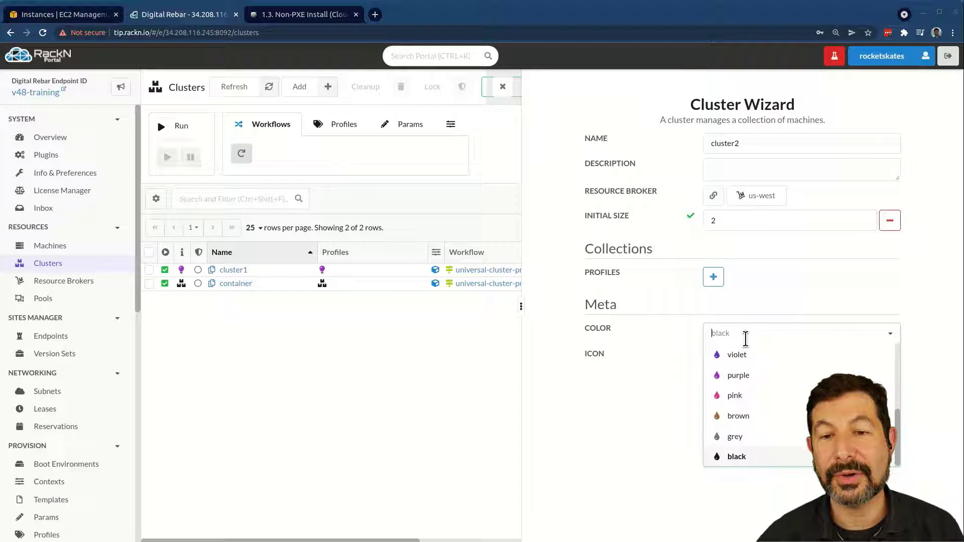
pyautogui.click(741, 373)
pyautogui.click(725, 355)
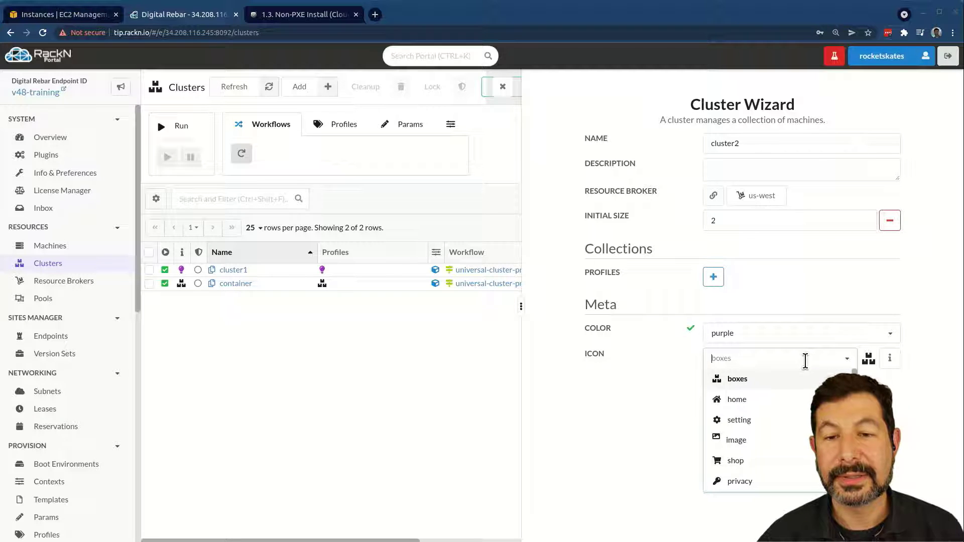
pyautogui.click(739, 459)
pyautogui.click(727, 386)
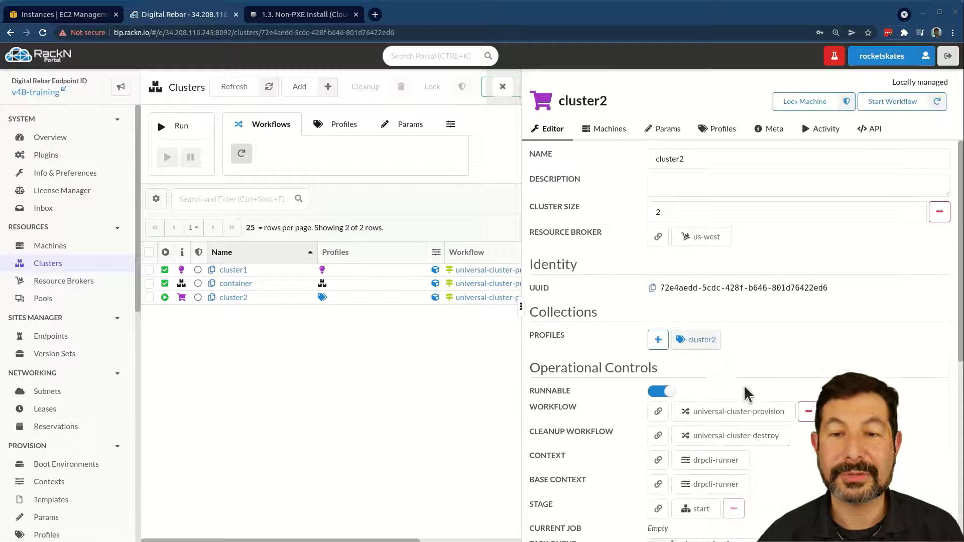
# Open cluster1's details and inspect the params stored in its cluster1 profile.
pyautogui.click(237, 274)
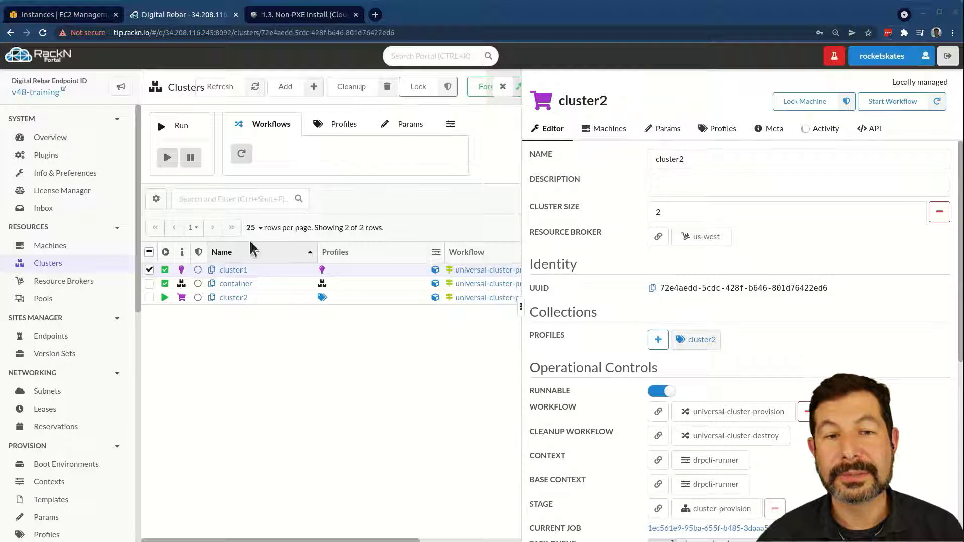
pyautogui.click(234, 271)
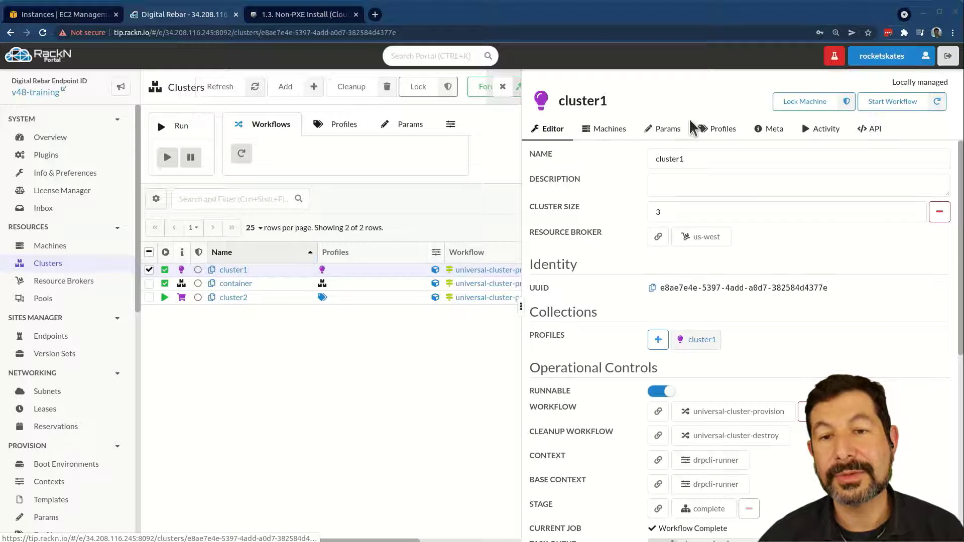
pyautogui.click(713, 129)
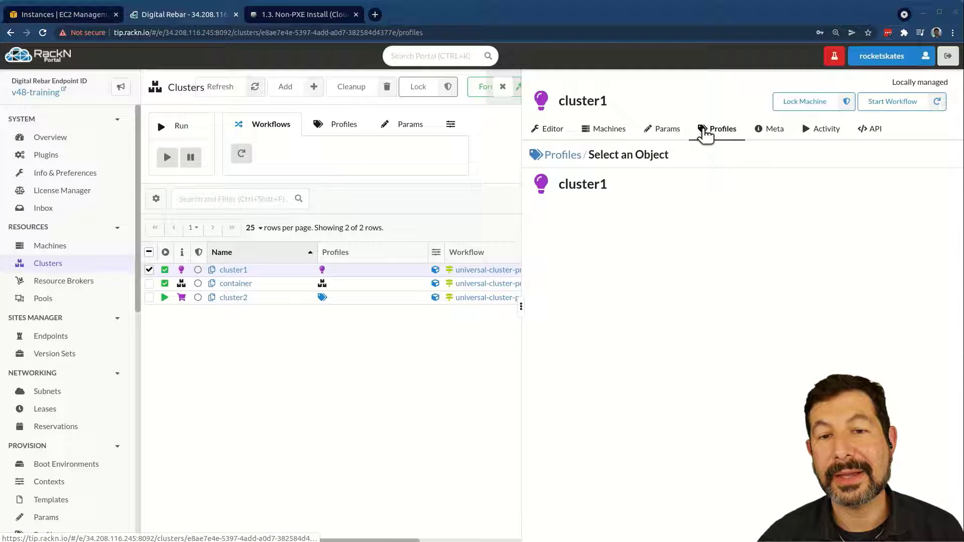
pyautogui.click(585, 185)
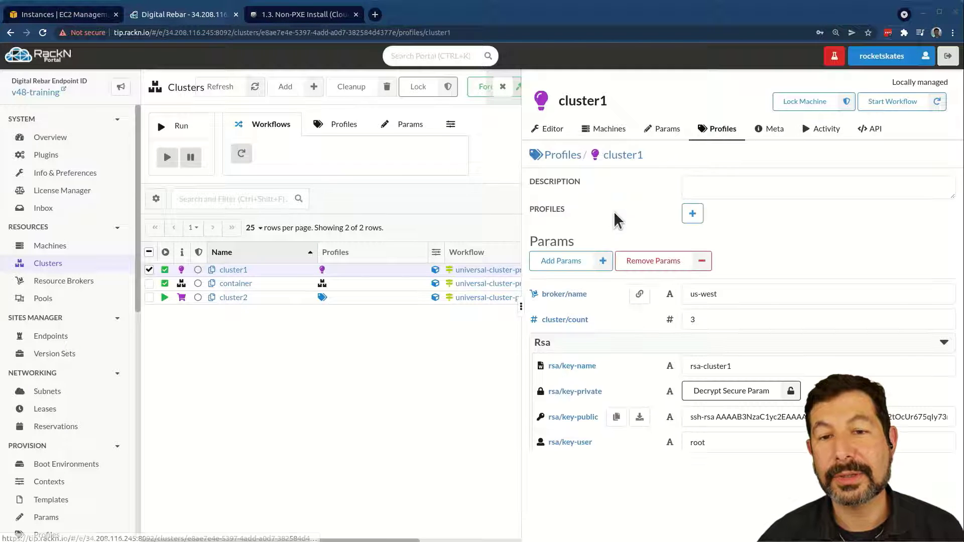
# Examine cluster1's broker/tfinfo param, including the Terraform state attributes and instance tags.
pyautogui.click(665, 131)
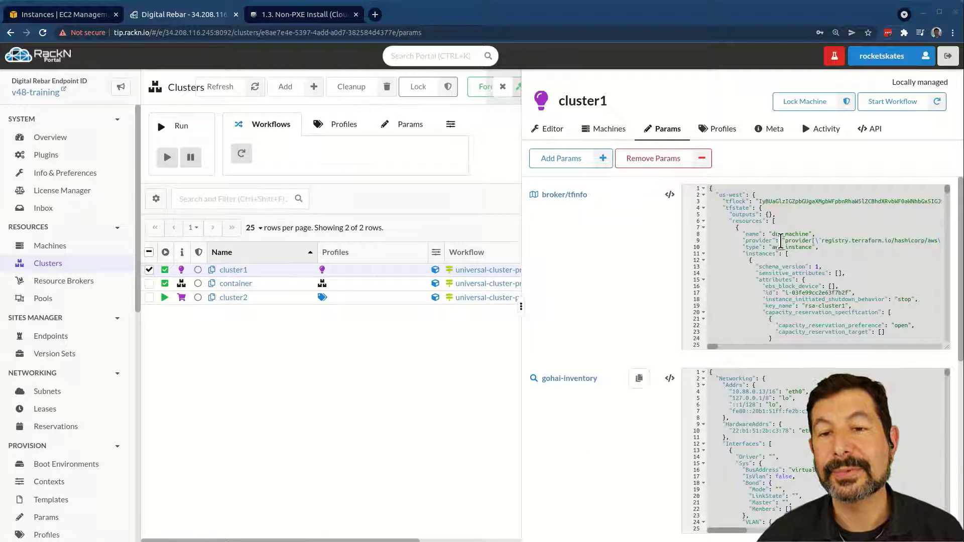
pyautogui.scroll(-3, 781, 258)
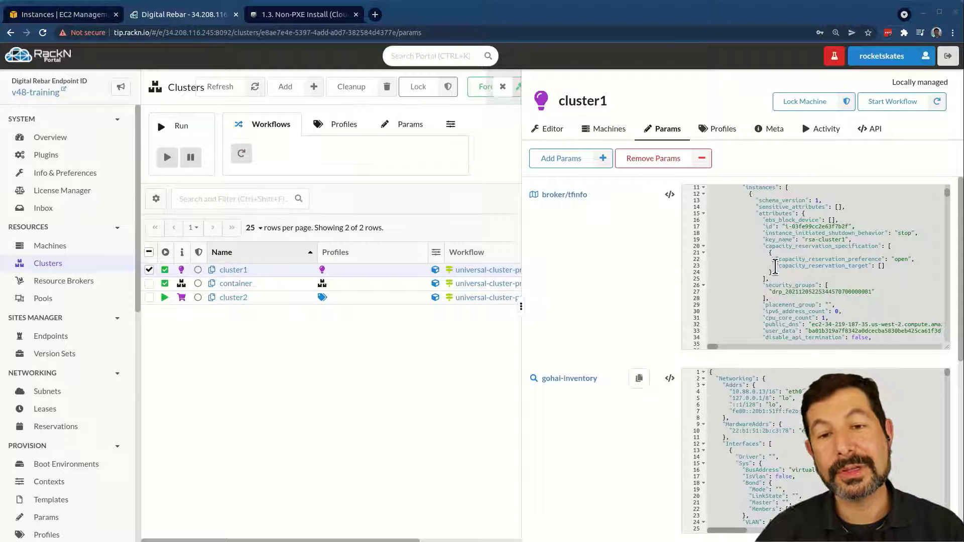
pyautogui.scroll(-2, 776, 266)
pyautogui.scroll(-6, 778, 271)
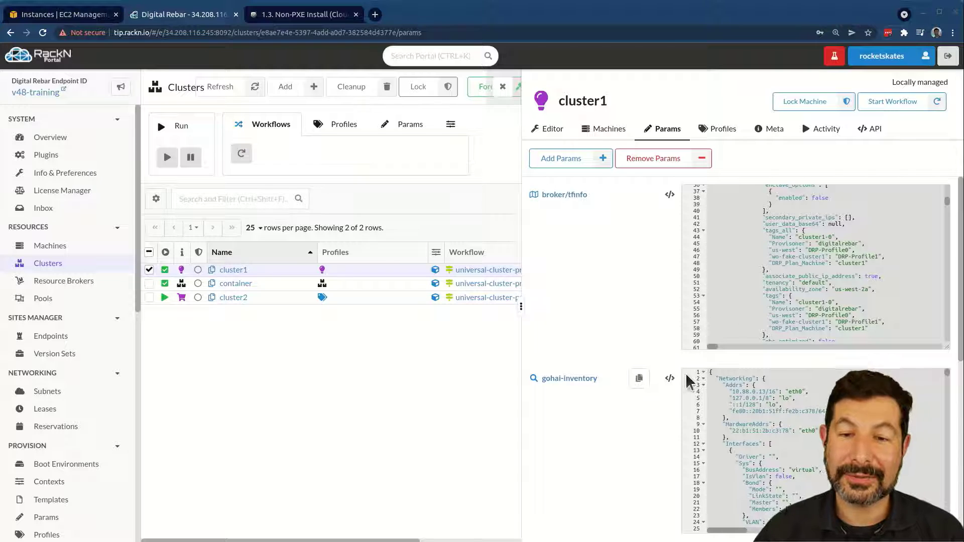
# Examine the Terraform plan in cluster1's terraform/debug-plan-review param, from the machine variables to the aws_instance resource block.
pyautogui.scroll(-4, 640, 418)
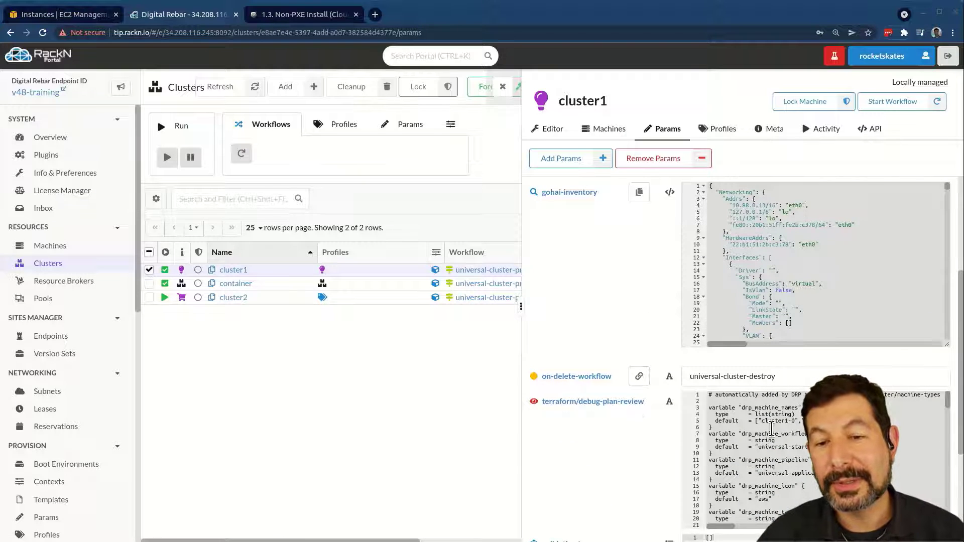
pyautogui.click(780, 421)
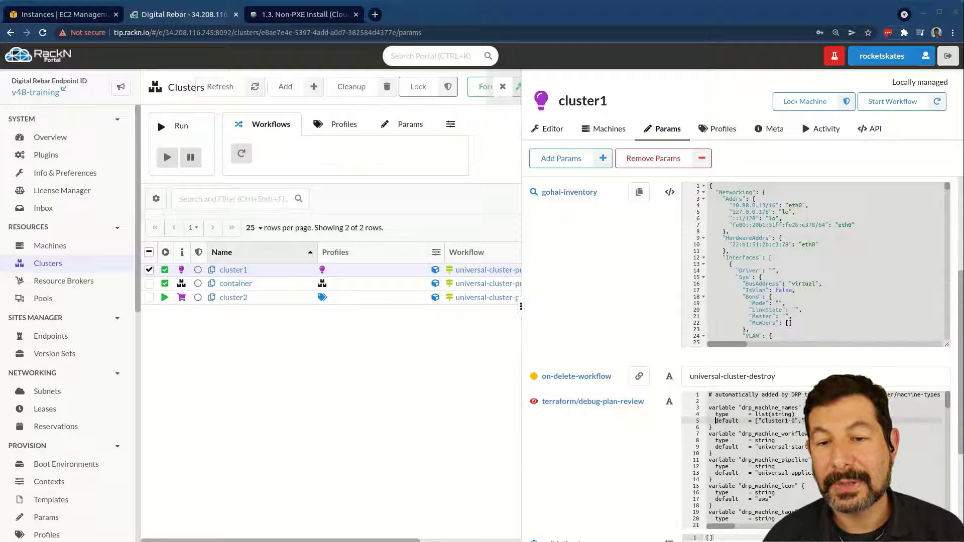
pyautogui.press('Down')
pyautogui.press('Down')
pyautogui.press('Down')
pyautogui.press('Down')
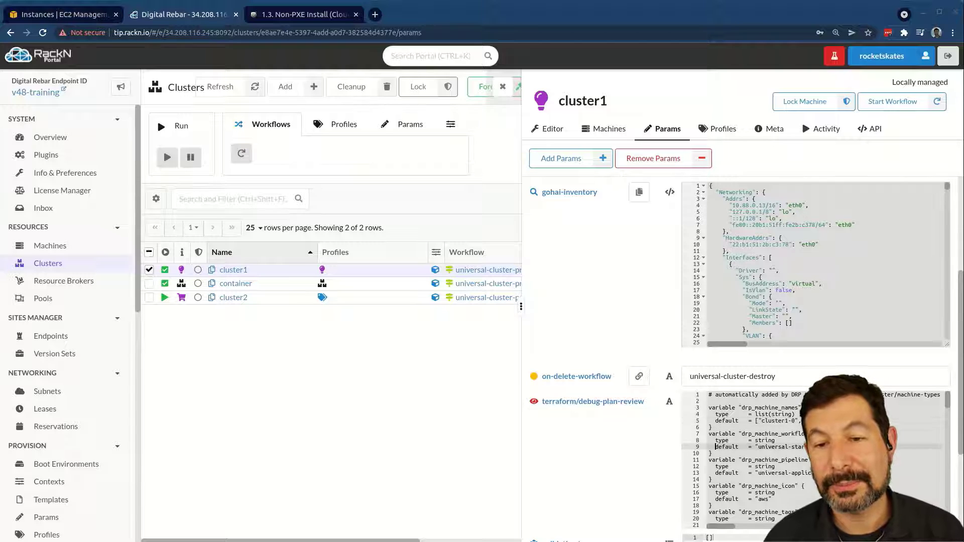
pyautogui.hotkey('ctrl', 'End')
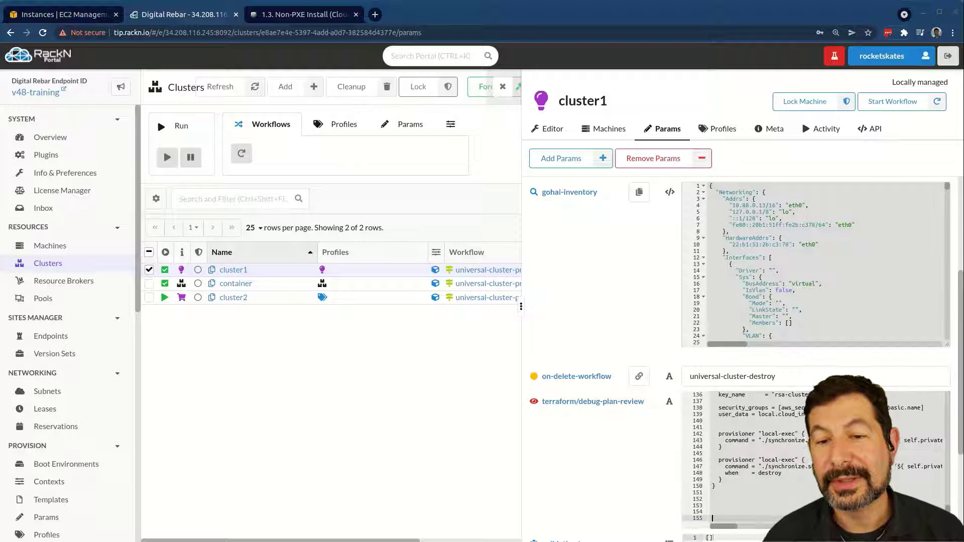
pyautogui.scroll(5, 815, 460)
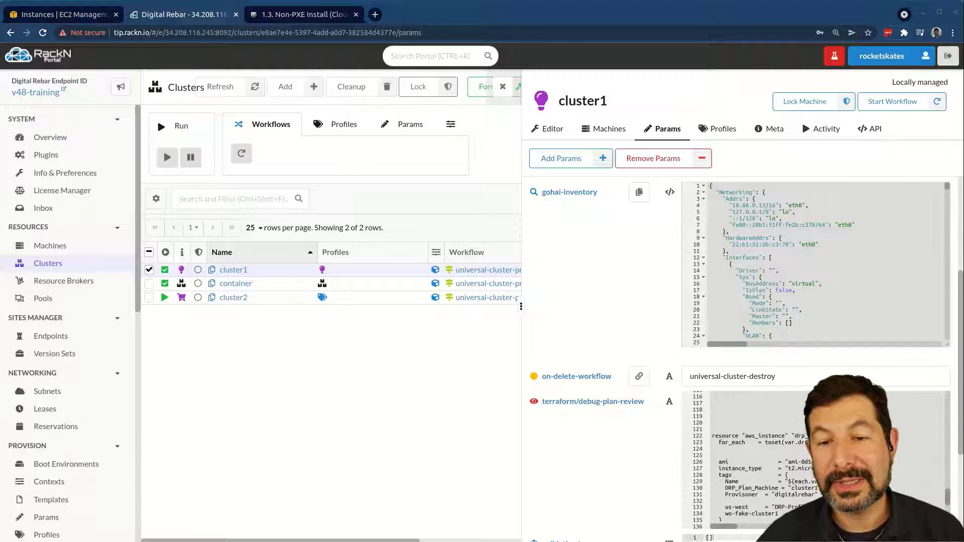
pyautogui.scroll(-1, 753, 459)
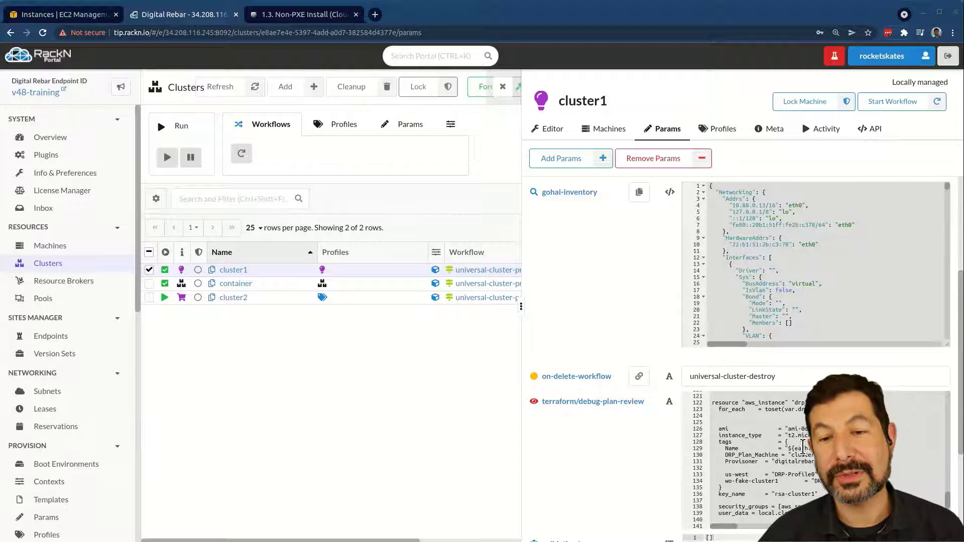
pyautogui.scroll(2, 803, 447)
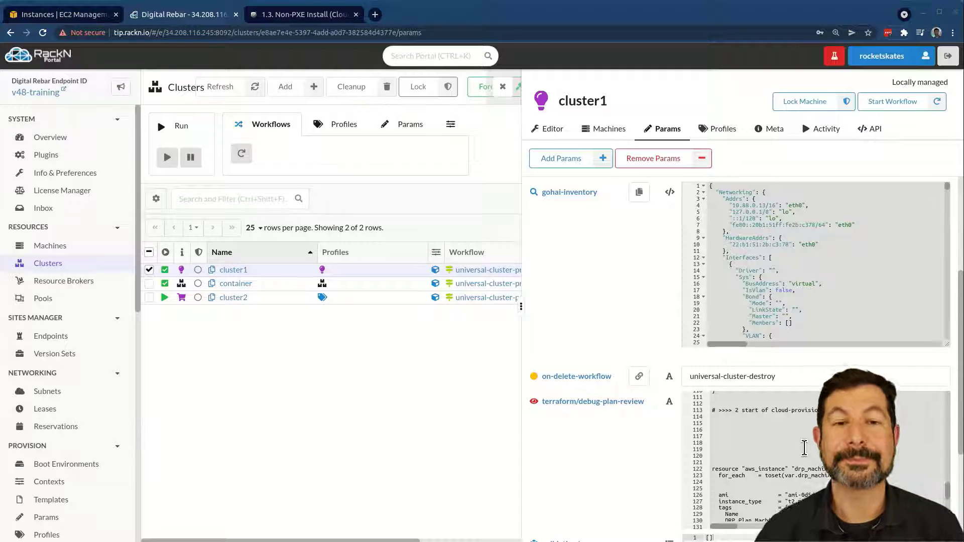
# Start a new resource broker from the resource-aws-cloud profile and name it us-east.
pyautogui.click(55, 280)
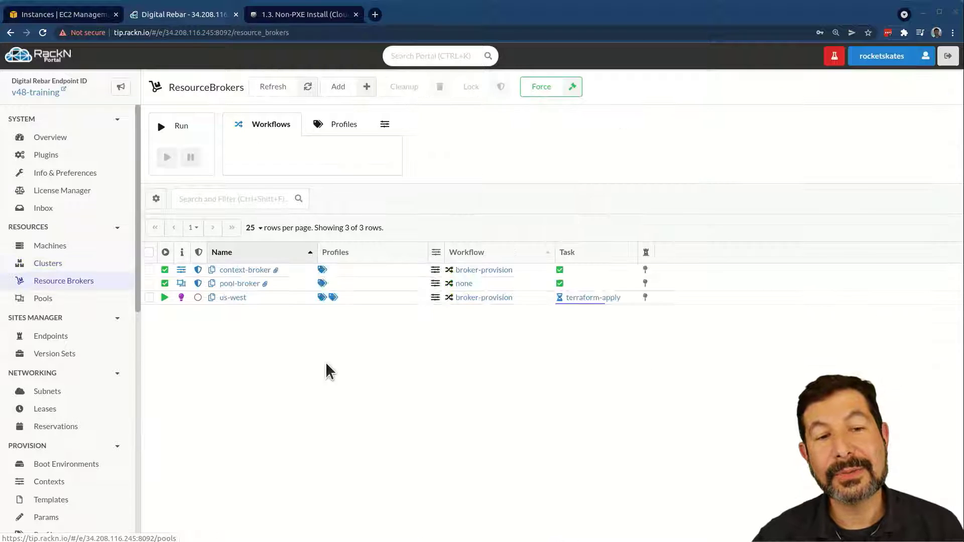
pyautogui.click(348, 85)
pyautogui.click(736, 145)
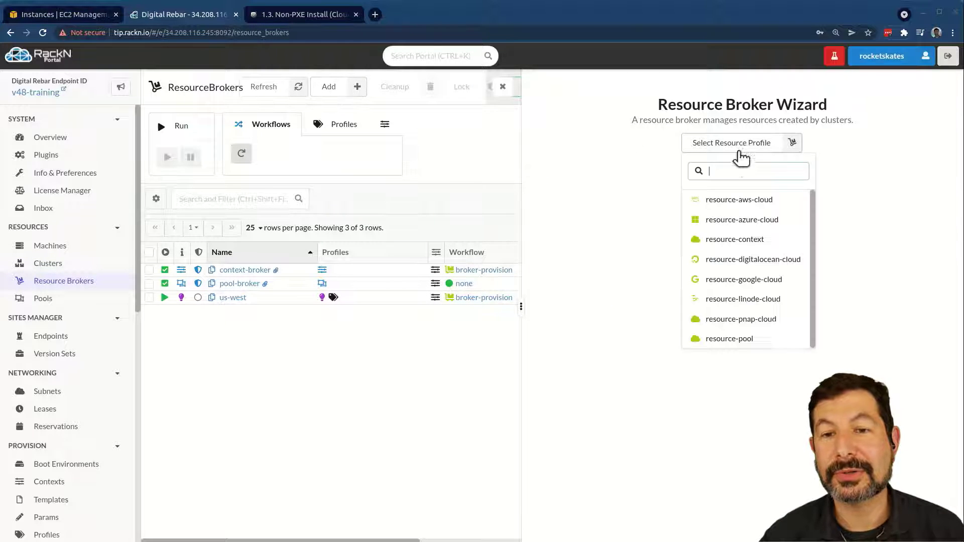
pyautogui.click(732, 201)
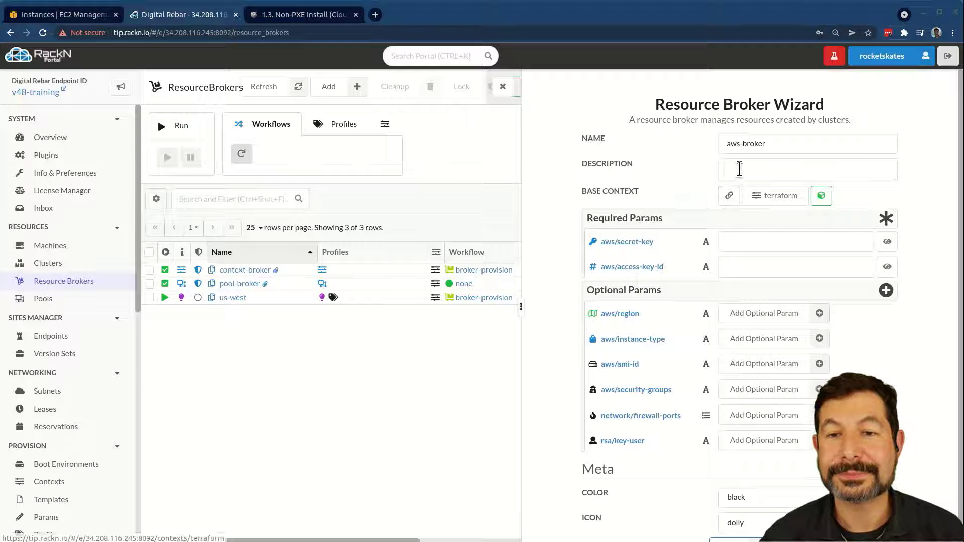
pyautogui.moveTo(769, 144); pyautogui.dragTo(677, 144)
pyautogui.write('us-')
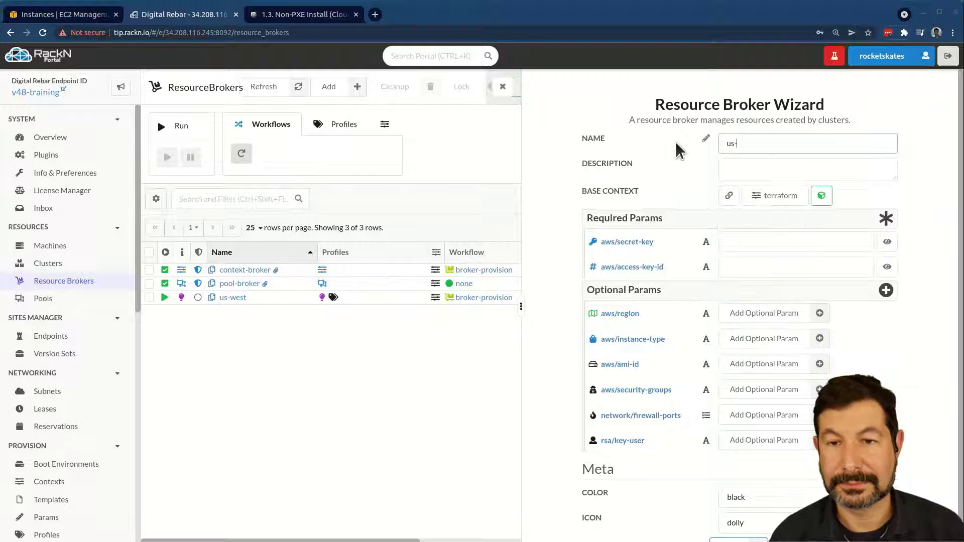
pyautogui.write('east')
pyautogui.press('Tab')
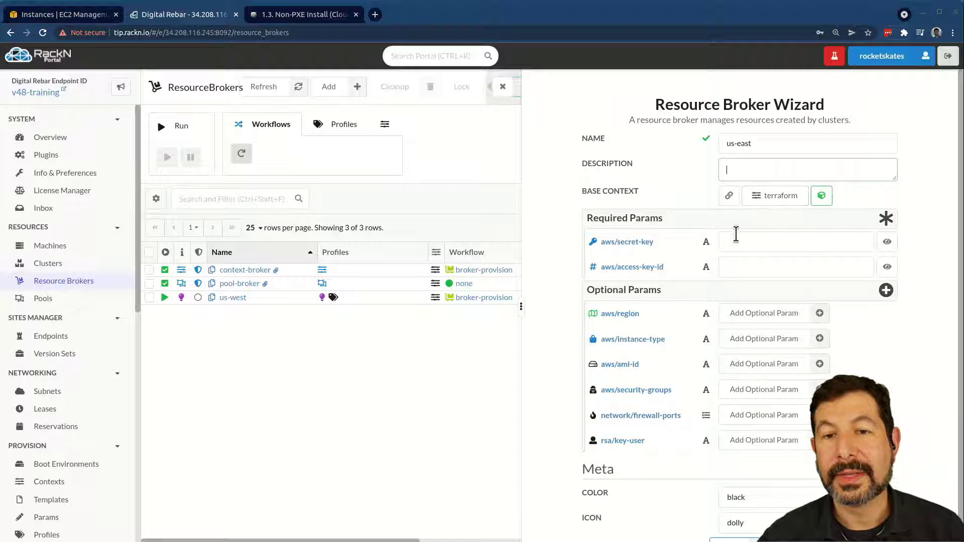
# Fill in the us-east broker's required aws/secret-key and aws/access-key-id params with the AWS credentials.
pyautogui.click(783, 236)
pyautogui.hotkey('alt', 'Tab')
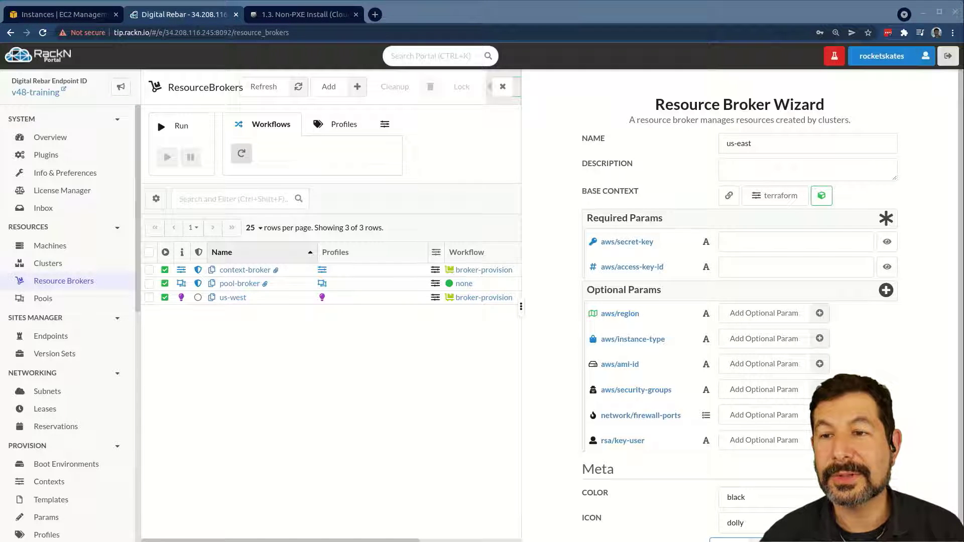
pyautogui.click(802, 243)
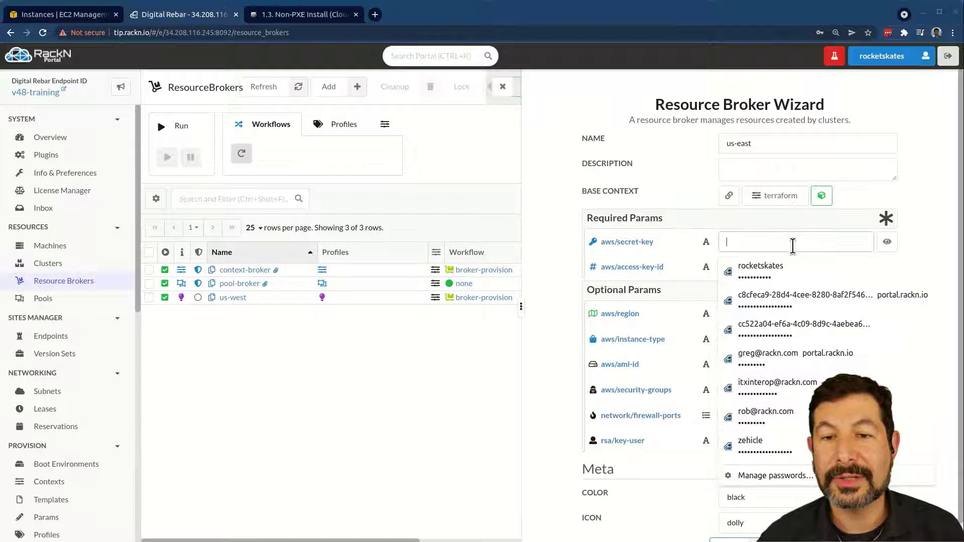
pyautogui.hotkey('ctrl', 'v')
pyautogui.click(771, 264)
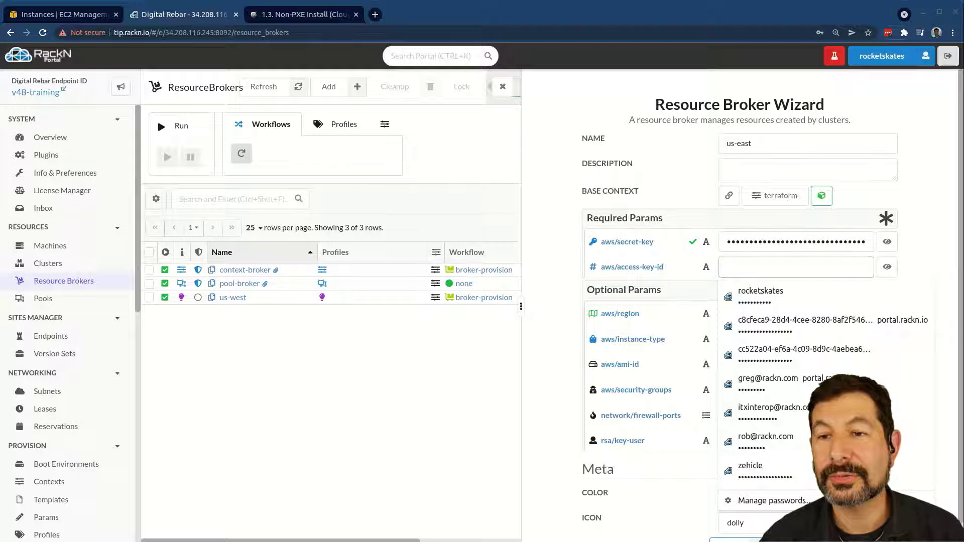
pyautogui.hotkey('alt', 'Tab')
pyautogui.click(762, 271)
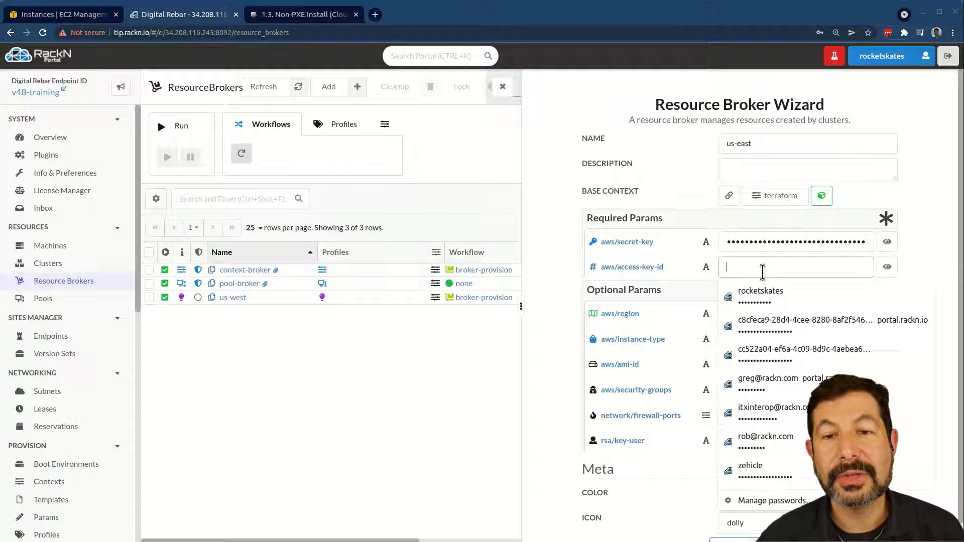
pyautogui.hotkey('ctrl', 'v')
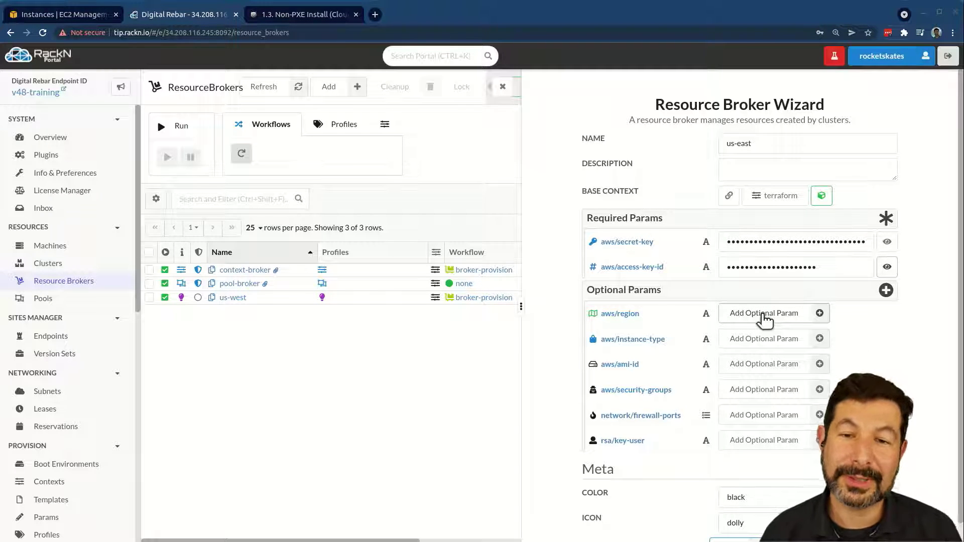
# Add the optional aws/region param to the us-east broker and set it to us-east-1.
pyautogui.click(763, 313)
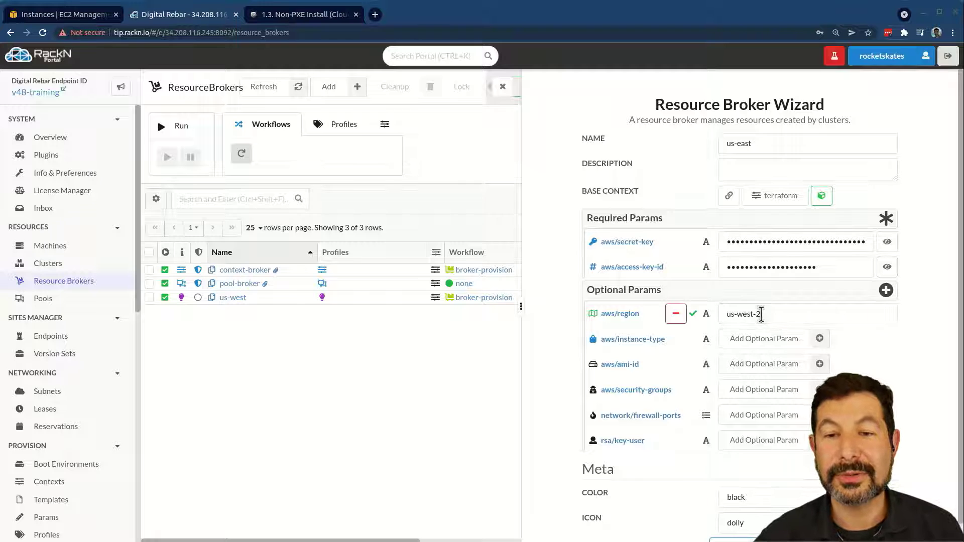
pyautogui.doubleClick(748, 316)
pyautogui.write('ea')
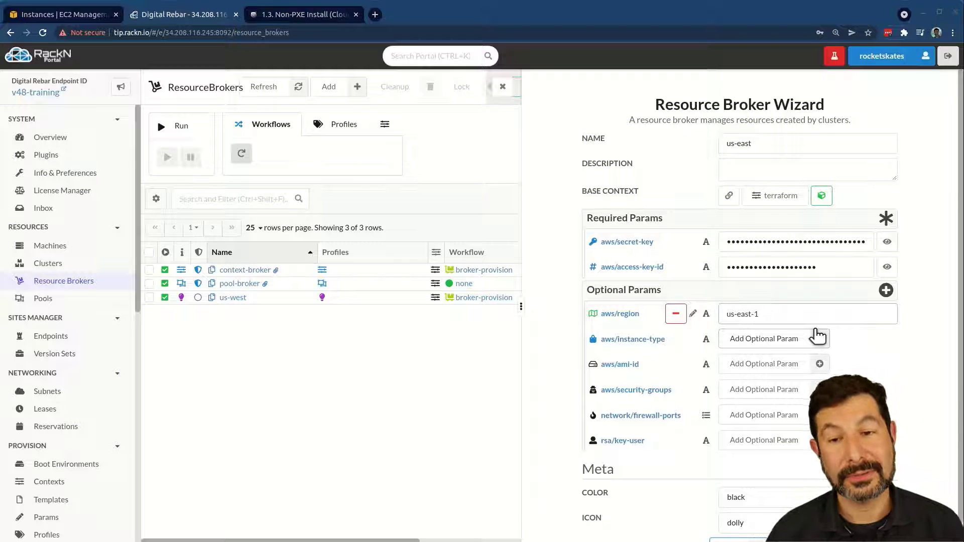
# Add the optional t2.micro instance type to the broker and set its aws/ami-id param to ami-02aa77c26b29de56b.
pyautogui.click(768, 343)
pyautogui.click(777, 363)
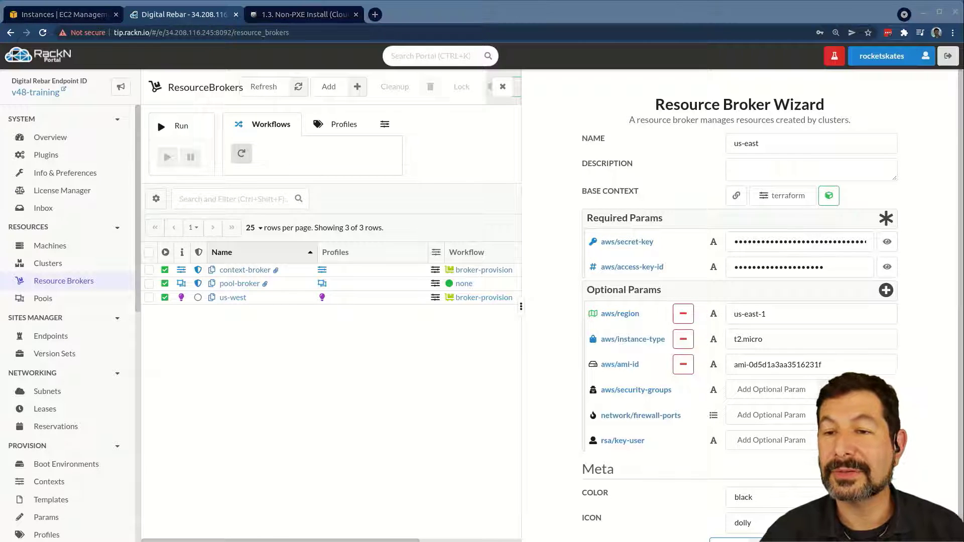
pyautogui.click(840, 367)
pyautogui.hotkey('ctrl', 'a')
pyautogui.write('ami-02aa77c26b29de56b')
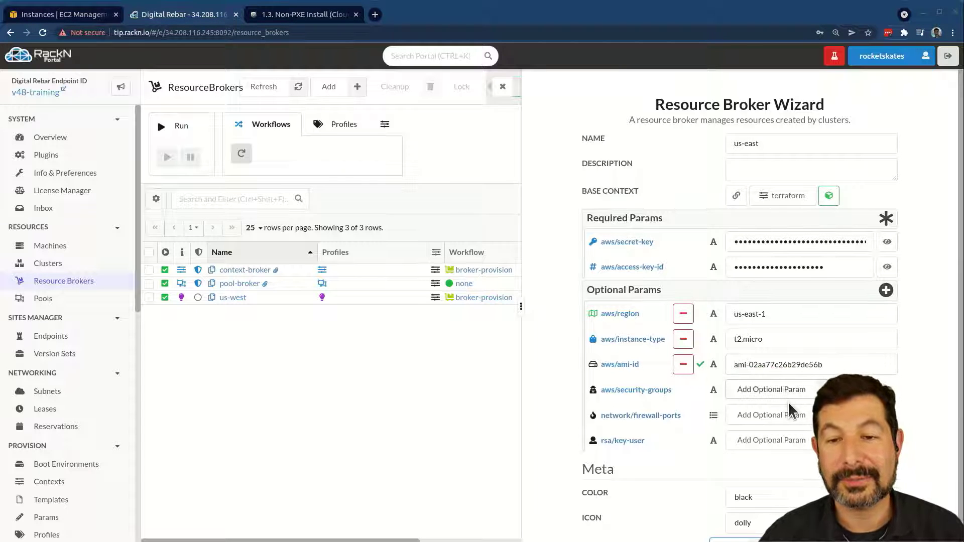
# Give the us-east broker the green color and the ticket icon, and save it without storing the password in the browser.
pyautogui.scroll(-1, 710, 374)
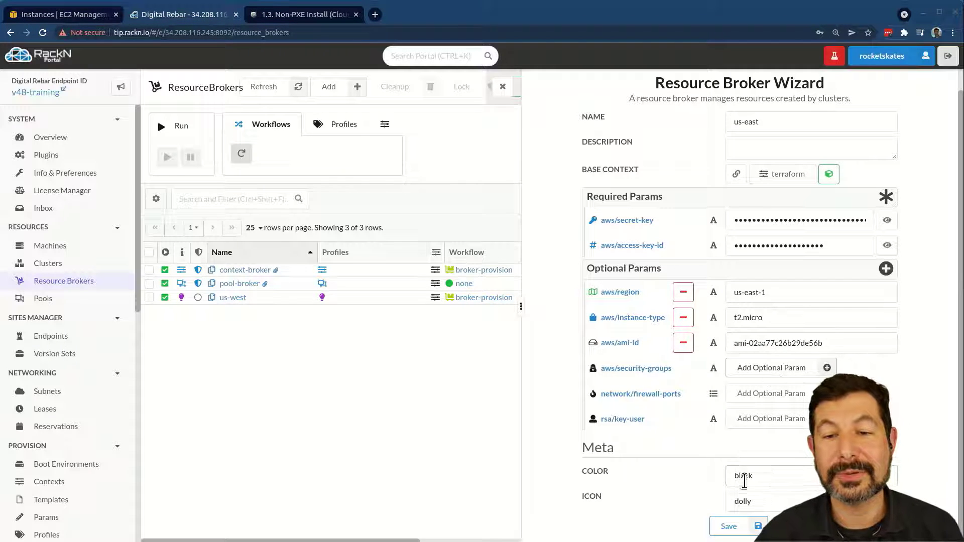
pyautogui.click(769, 477)
pyautogui.scroll(3, 768, 394)
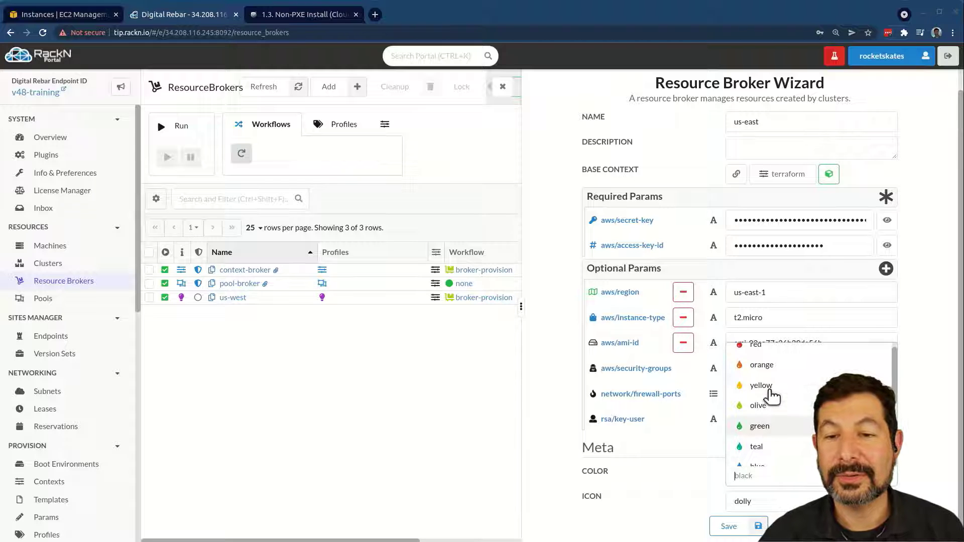
pyautogui.click(755, 427)
pyautogui.click(758, 501)
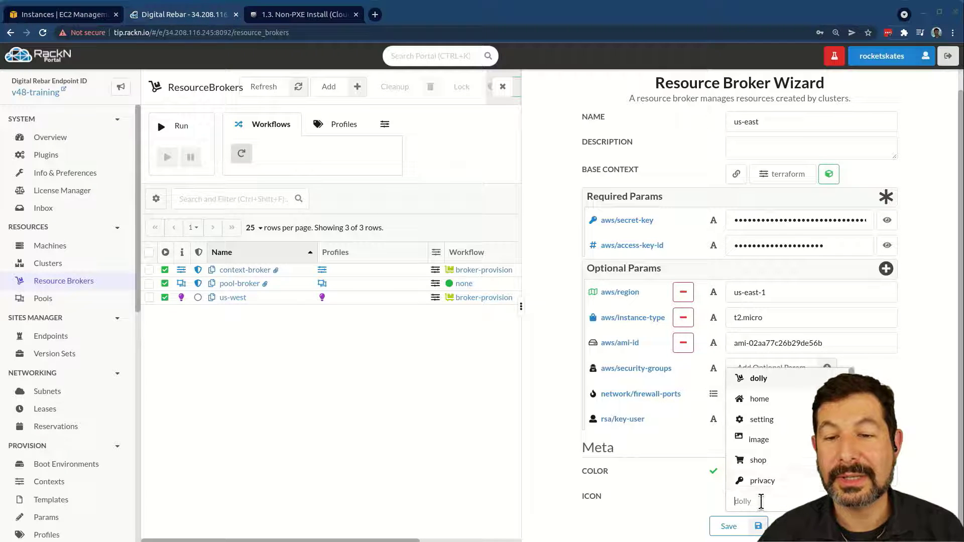
pyautogui.scroll(-3, 783, 470)
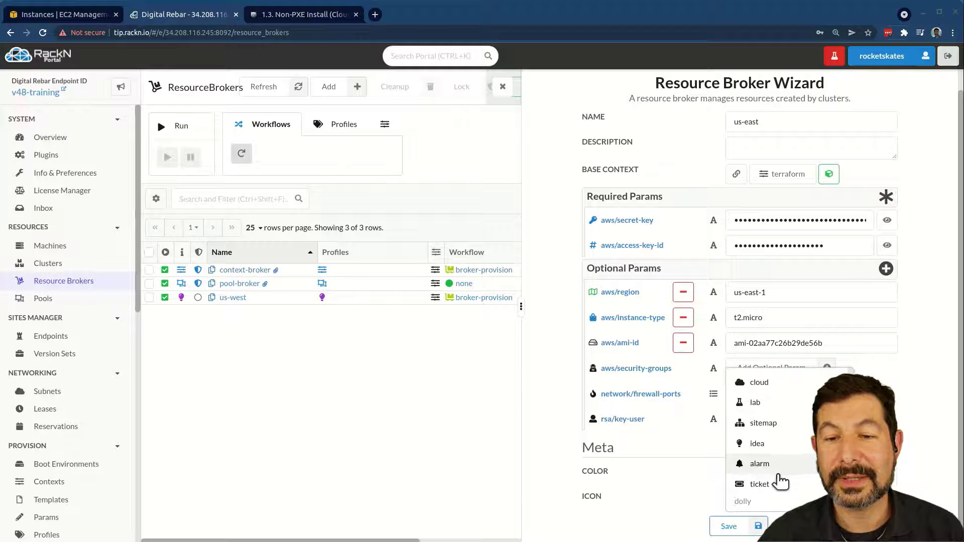
pyautogui.scroll(-1, 753, 479)
pyautogui.click(753, 432)
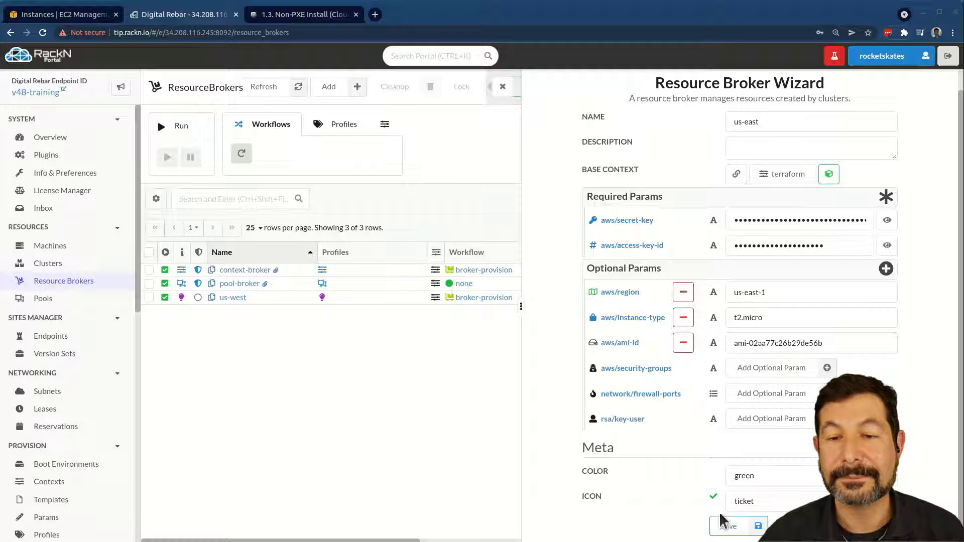
pyautogui.click(732, 527)
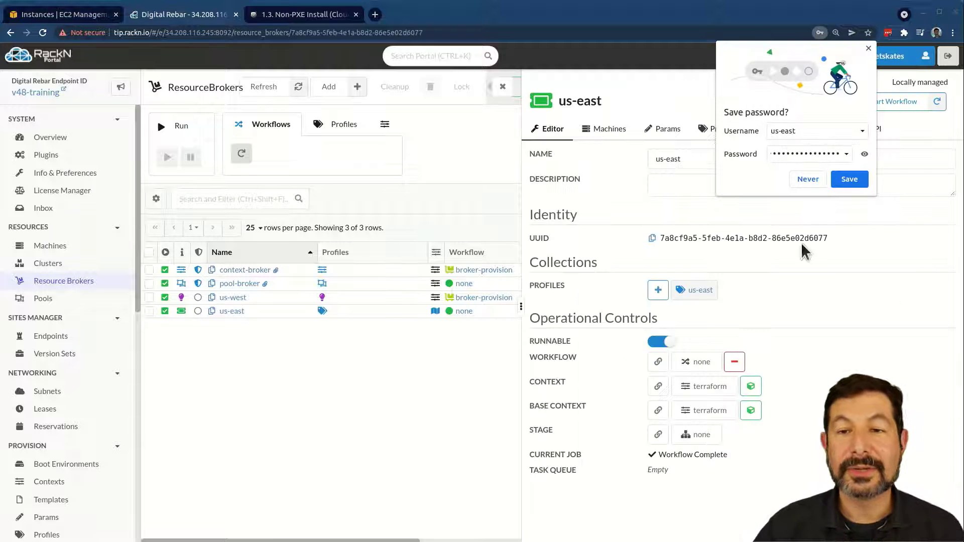
pyautogui.click(868, 48)
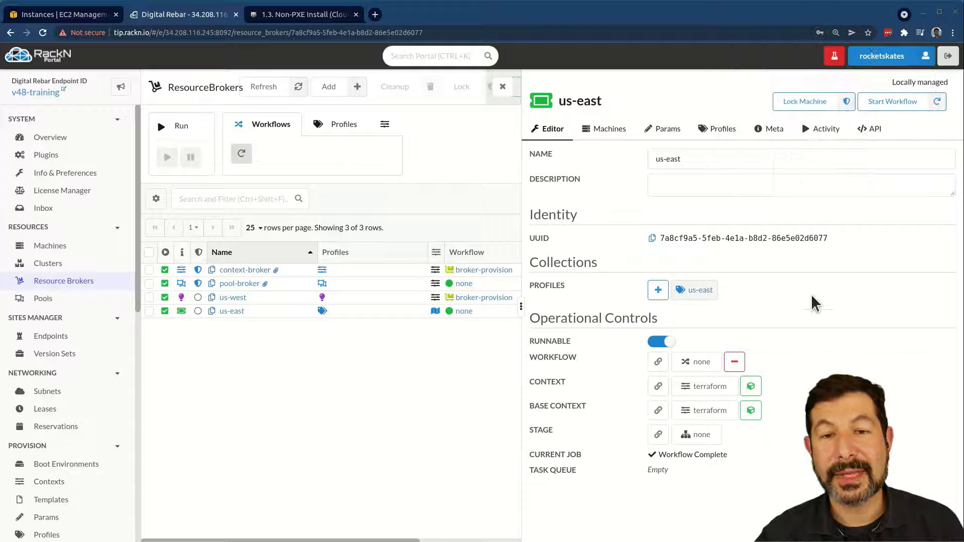
# Start adding a new cluster named cluster3.
pyautogui.click(47, 264)
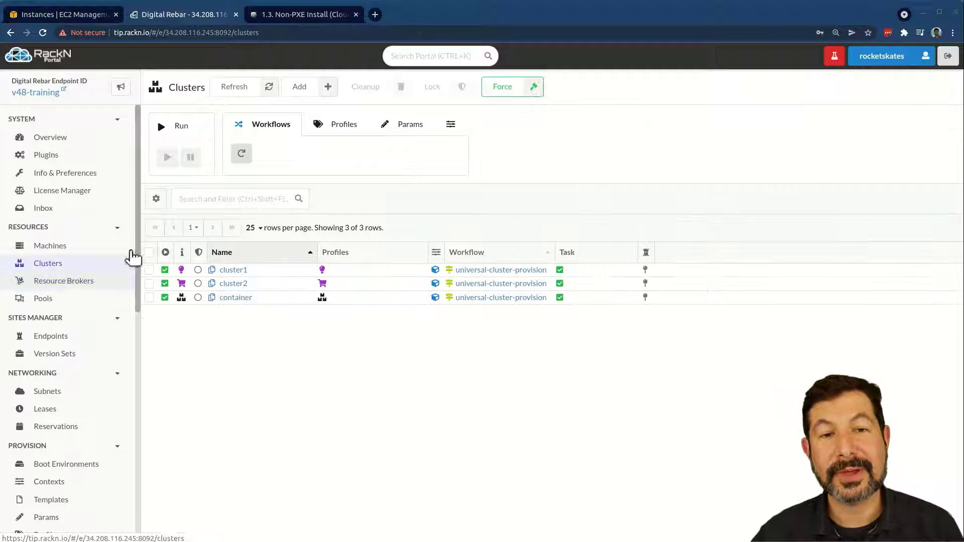
pyautogui.click(311, 85)
pyautogui.click(717, 136)
pyautogui.write('cl')
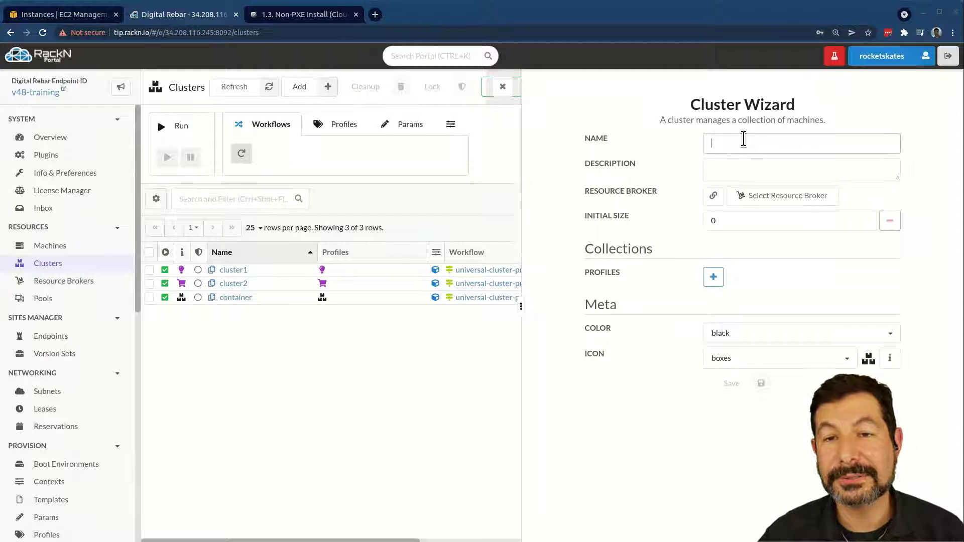
pyautogui.write('uster3')
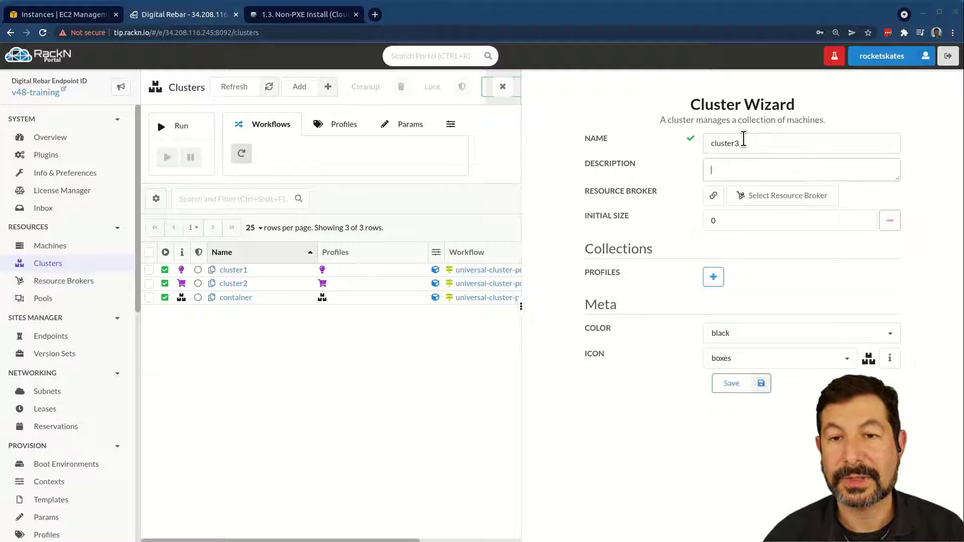
# Assign the us-east resource broker with an initial size of 2, and re-enter cluster3 as the cluster's name.
pyautogui.press('BackSpace')
pyautogui.press('BackSpace')
pyautogui.press('BackSpace')
pyautogui.press('BackSpace')
pyautogui.press('BackSpace')
pyautogui.press('BackSpace')
pyautogui.click(783, 196)
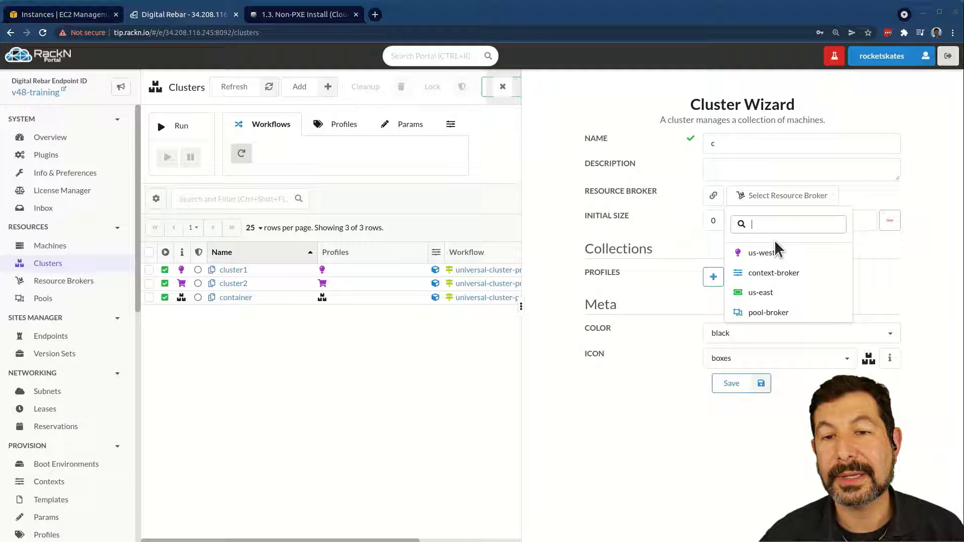
pyautogui.click(761, 292)
pyautogui.click(727, 221)
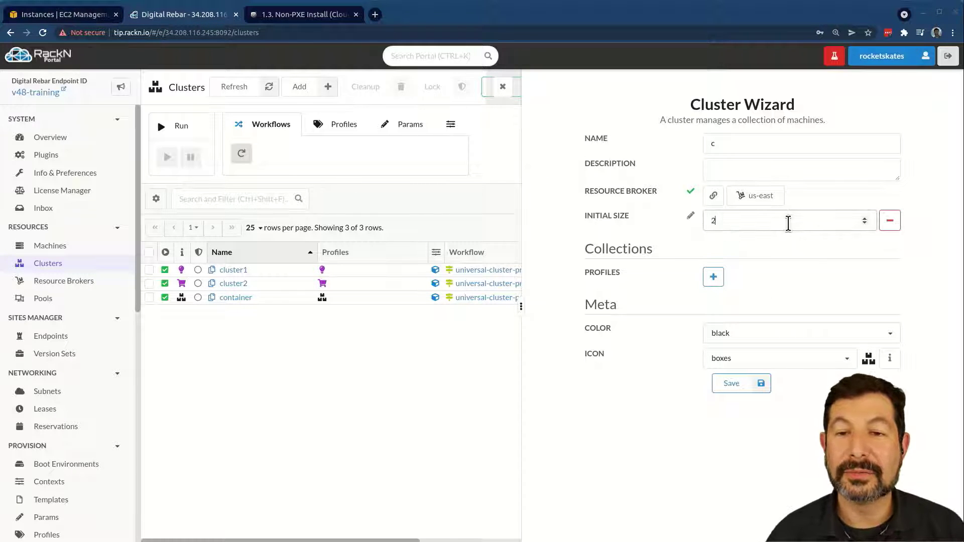
pyautogui.click(756, 148)
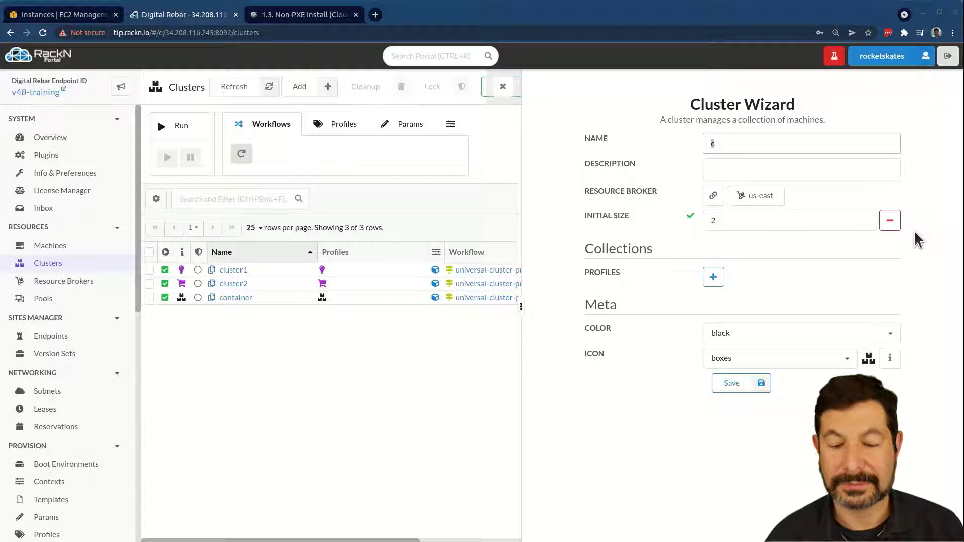
pyautogui.write('cluster3')
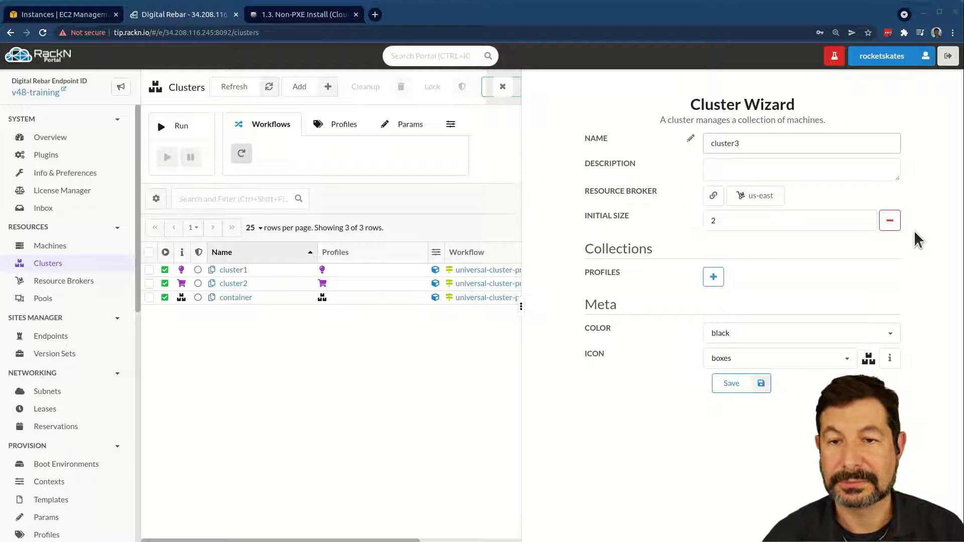
# Give cluster3 the green color and save the new cluster.
pyautogui.click(749, 335)
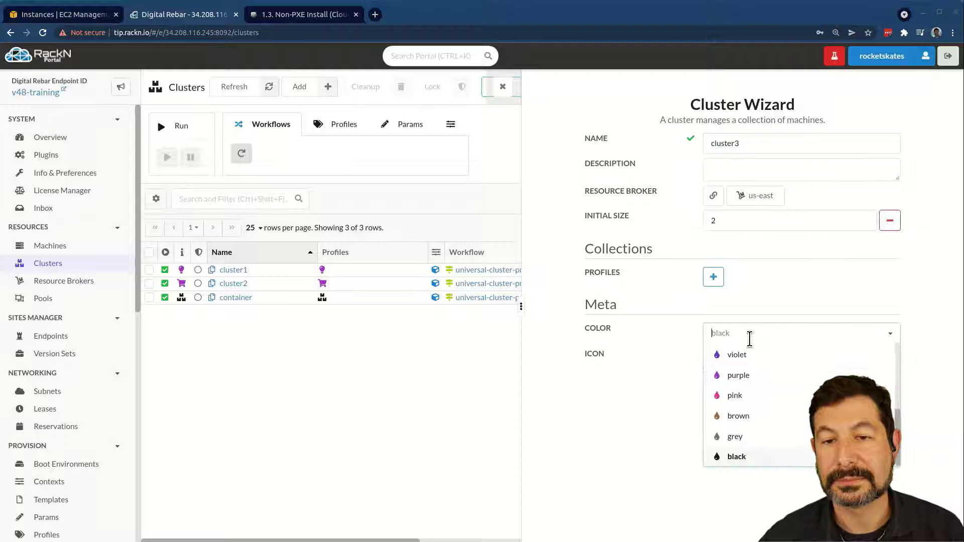
pyautogui.scroll(3, 756, 393)
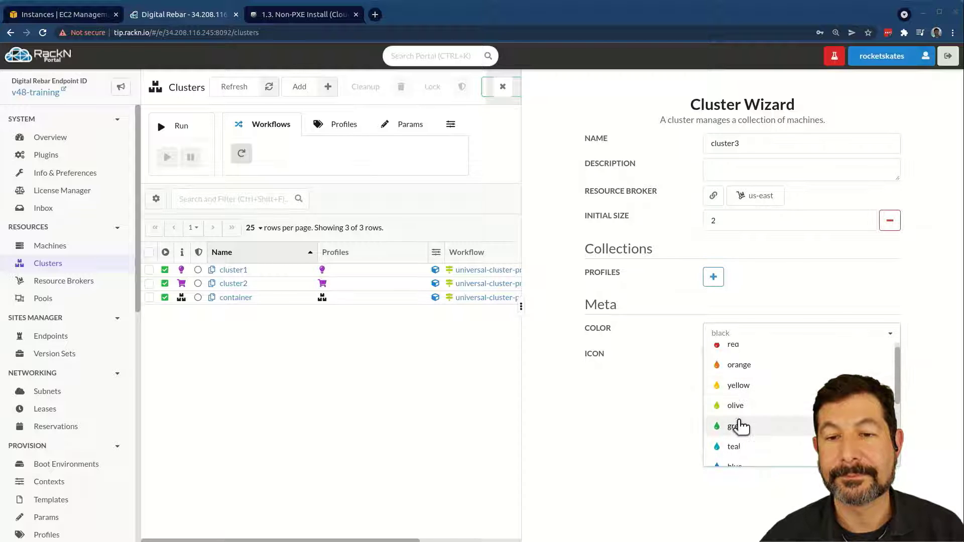
pyautogui.click(738, 425)
pyautogui.click(730, 384)
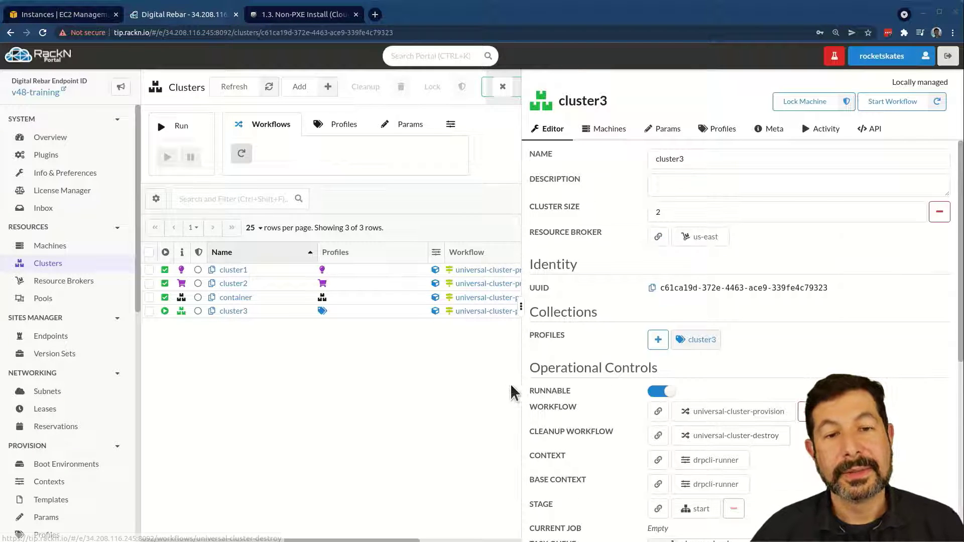
# Check cluster3's provisioning progress in its task queue, the resource brokers' tasks and the machines list.
pyautogui.scroll(-4, 749, 421)
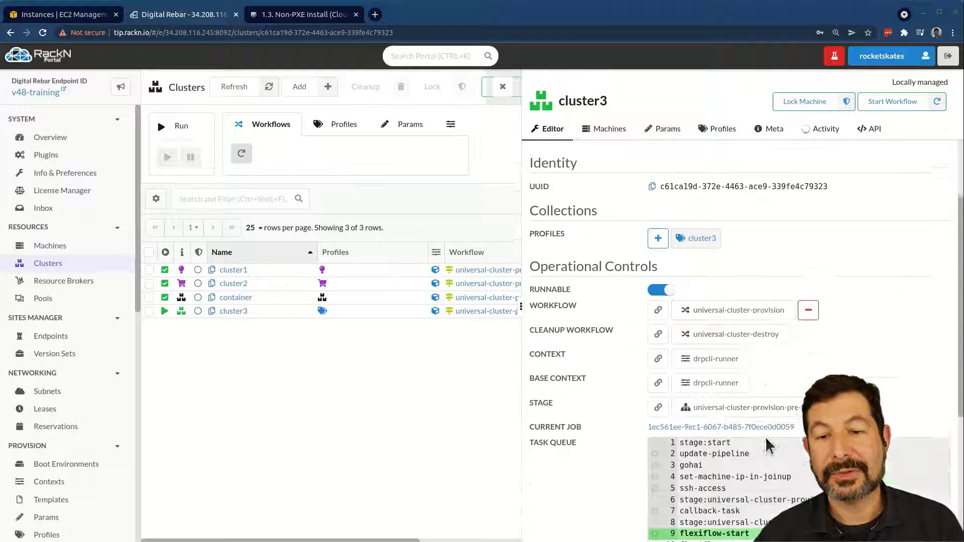
pyautogui.click(57, 287)
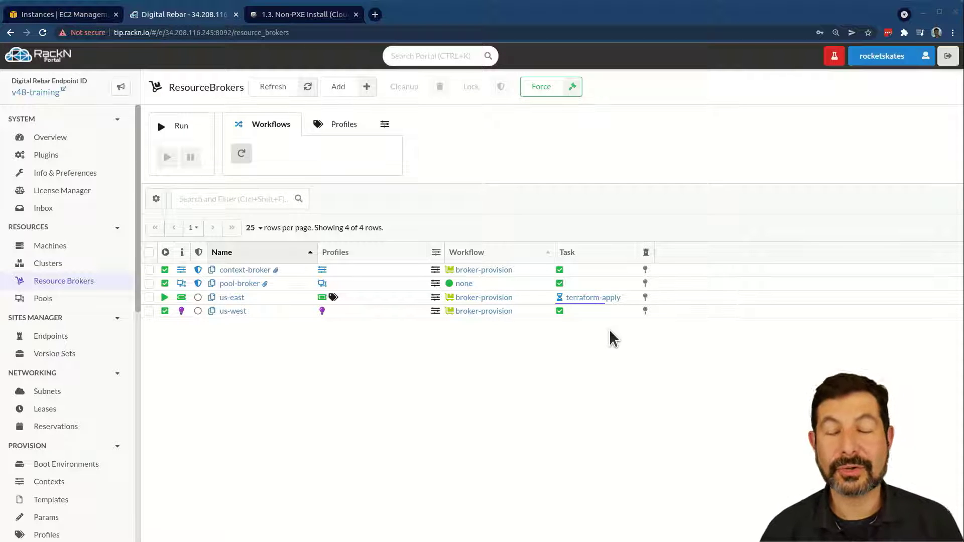
pyautogui.click(59, 263)
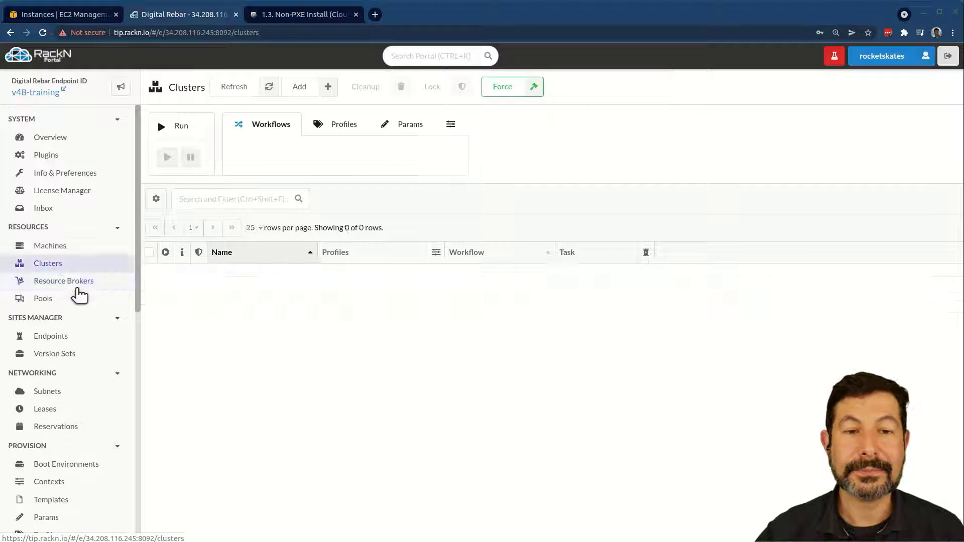
pyautogui.click(44, 247)
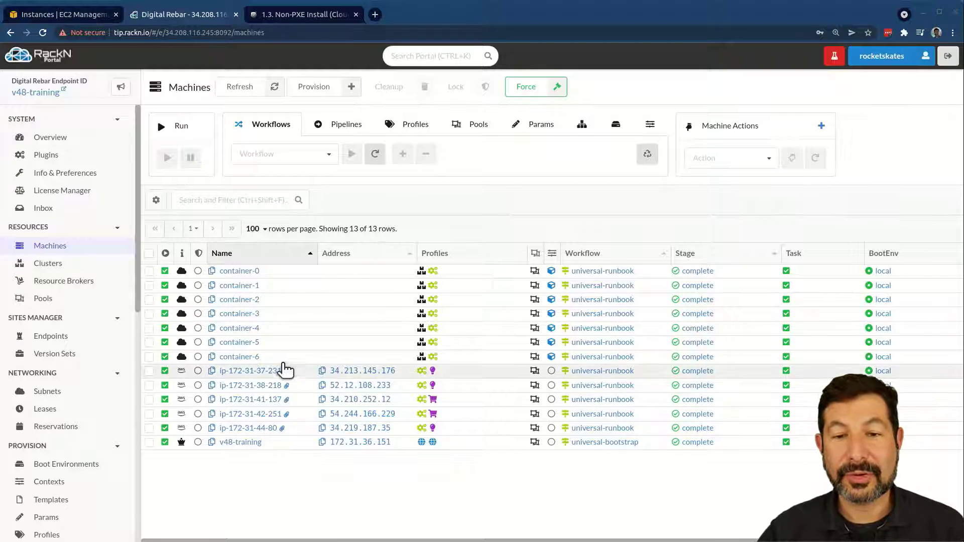
# Switch to the EC2 console, refresh the instance list, and view the instances in the US East (N. Virginia) region.
pyautogui.click(84, 18)
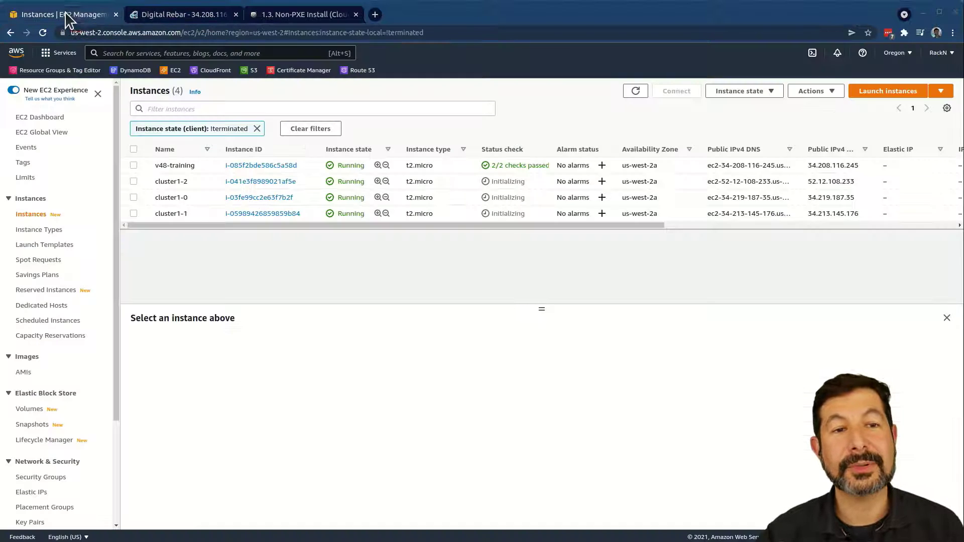
pyautogui.click(635, 92)
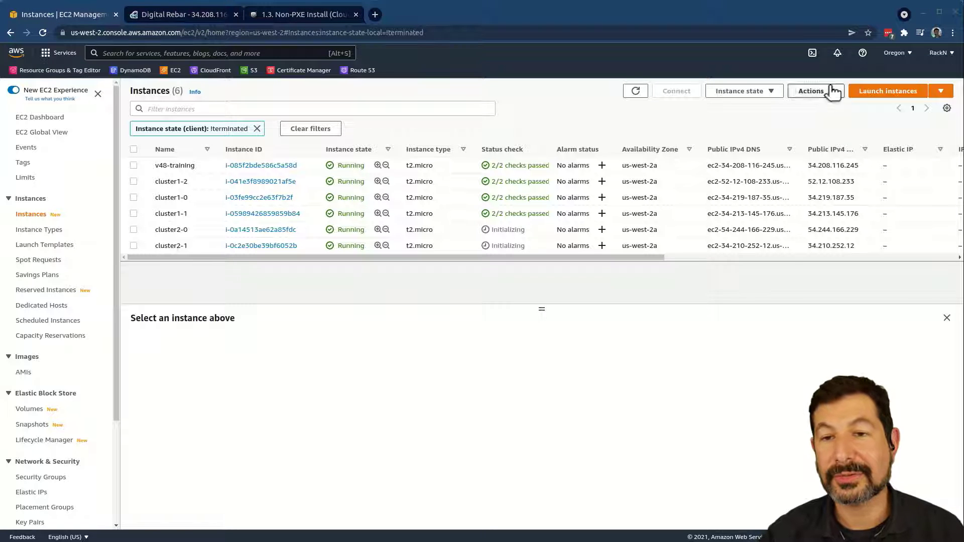
pyautogui.click(896, 57)
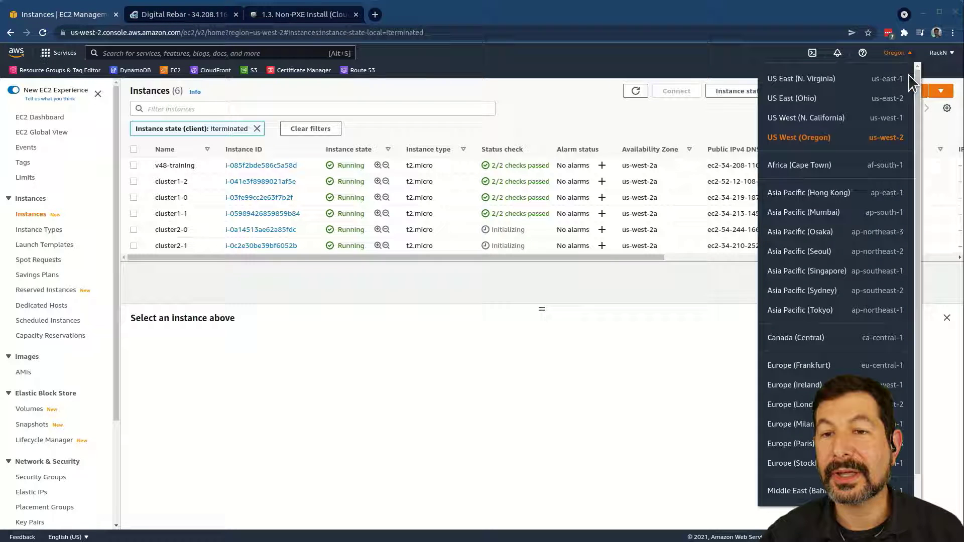
pyautogui.click(803, 78)
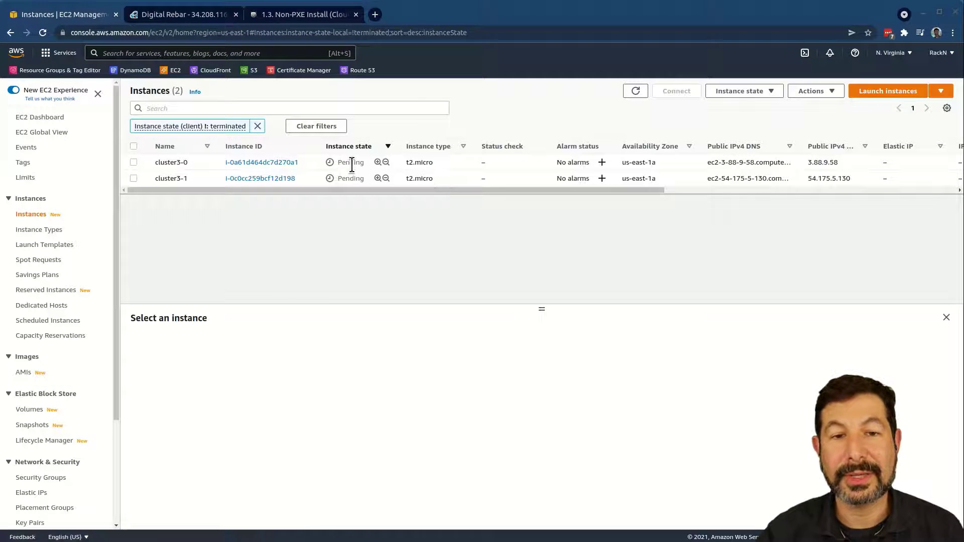
# Return to the Digital Rebar portal and examine the terraform-apply task log in the us-east resource broker's activity.
pyautogui.click(182, 20)
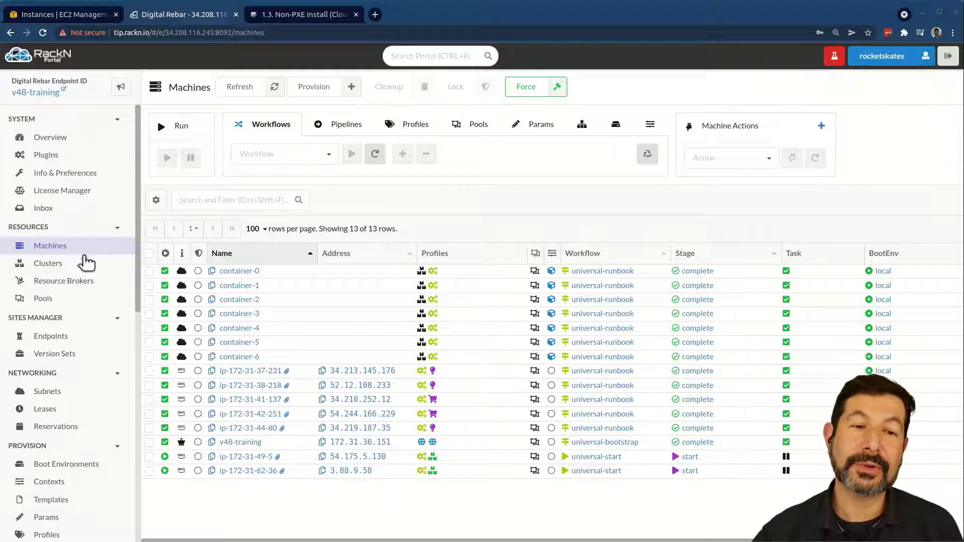
pyautogui.click(70, 282)
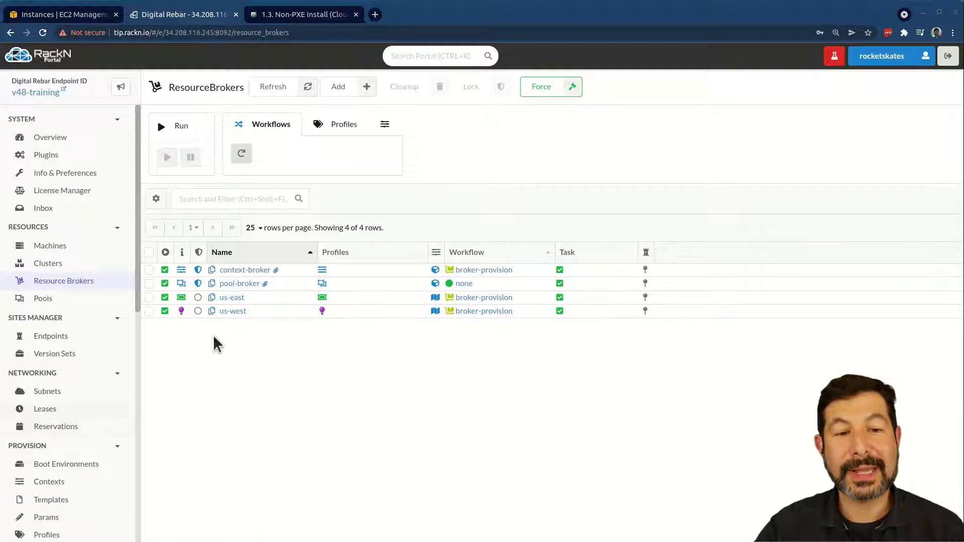
pyautogui.click(557, 300)
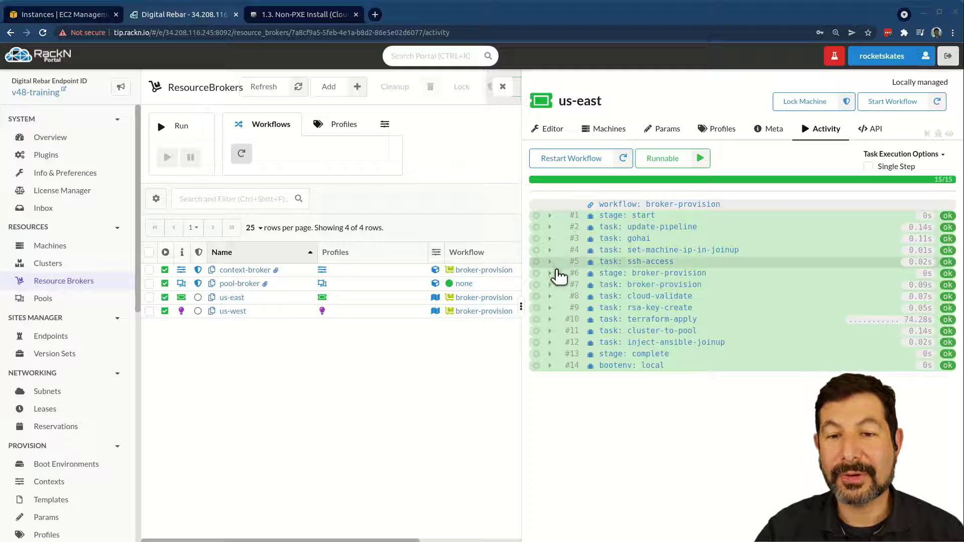
pyautogui.click(550, 320)
pyautogui.scroll(-3, 673, 346)
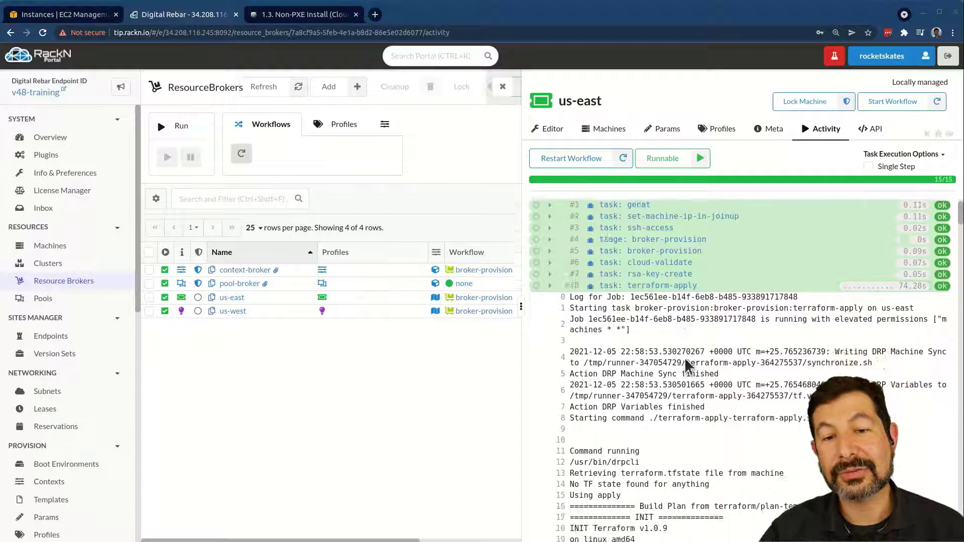
pyautogui.scroll(-8, 693, 374)
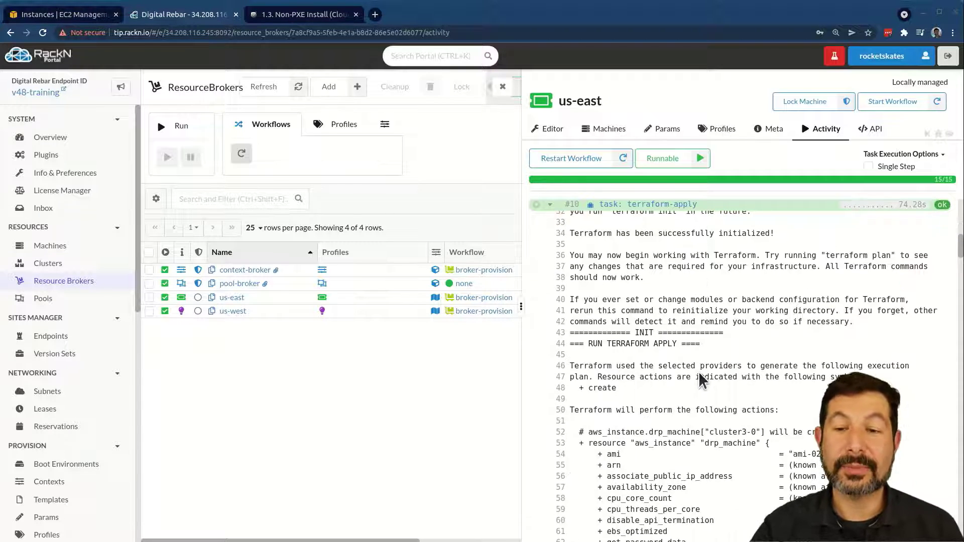
pyautogui.scroll(-5, 700, 374)
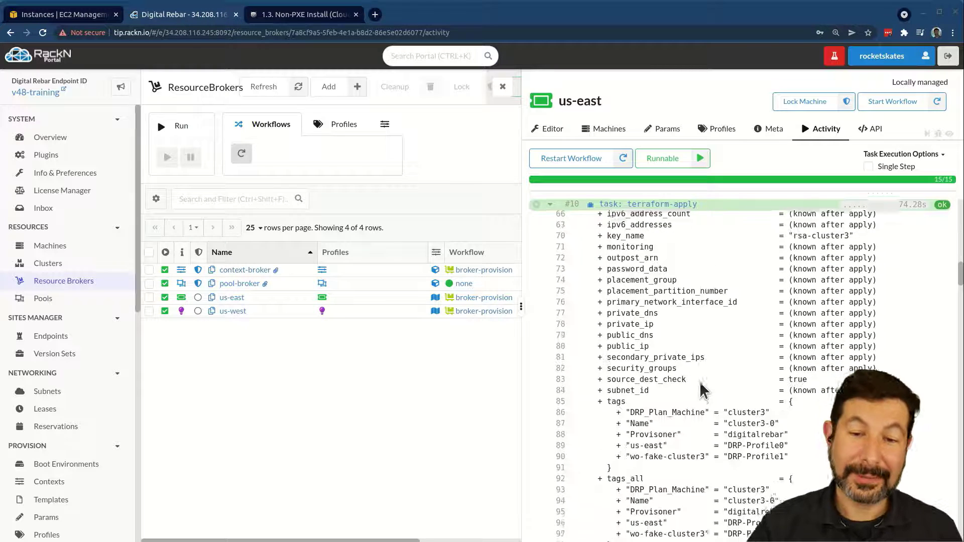
pyautogui.scroll(-2, 706, 381)
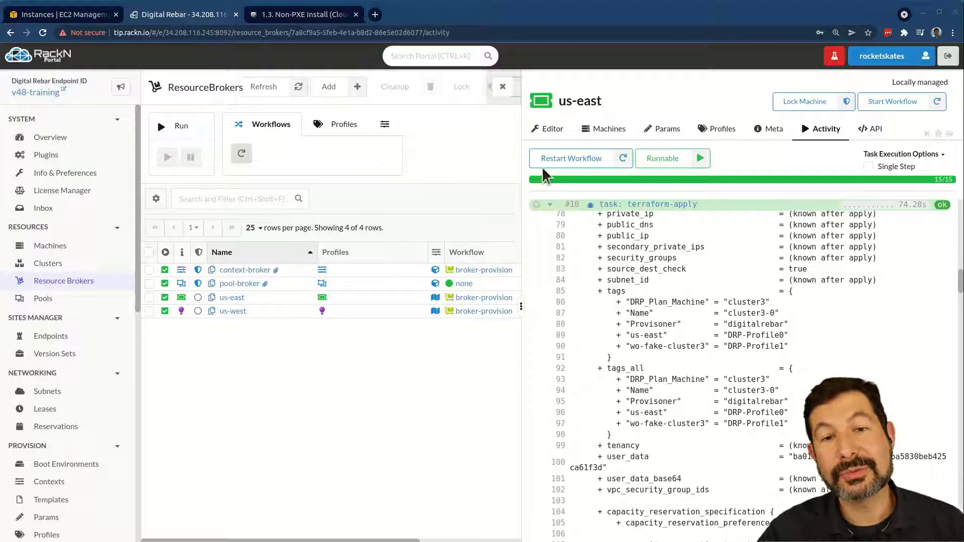
pyautogui.click(502, 87)
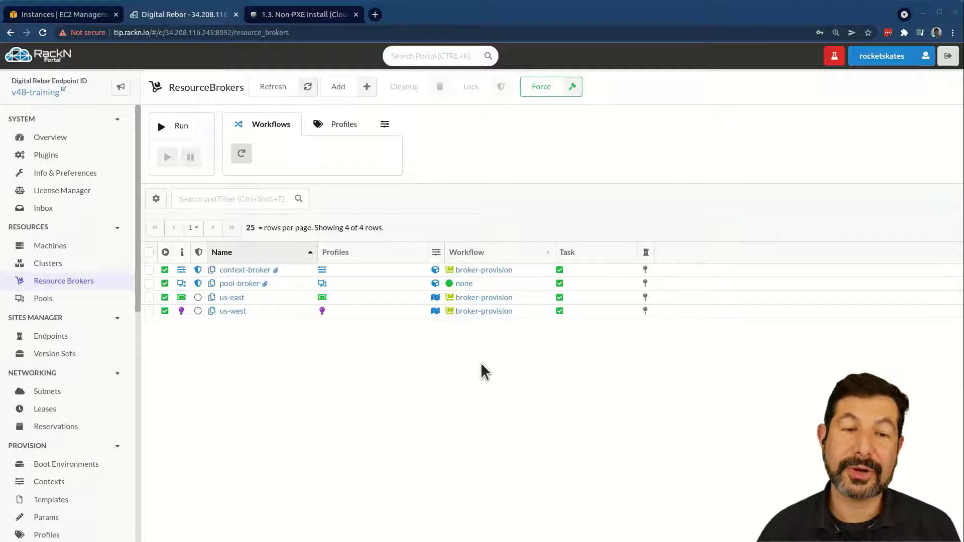
# Set cluster1's cluster size to 0 and start its workflow to apply the change.
pyautogui.click(25, 263)
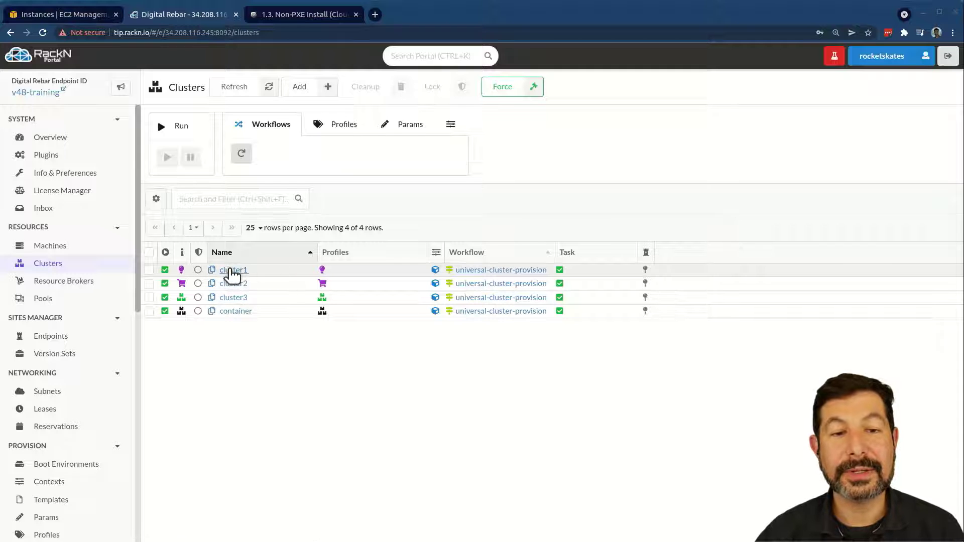
pyautogui.click(231, 272)
pyautogui.moveTo(698, 215); pyautogui.dragTo(591, 214)
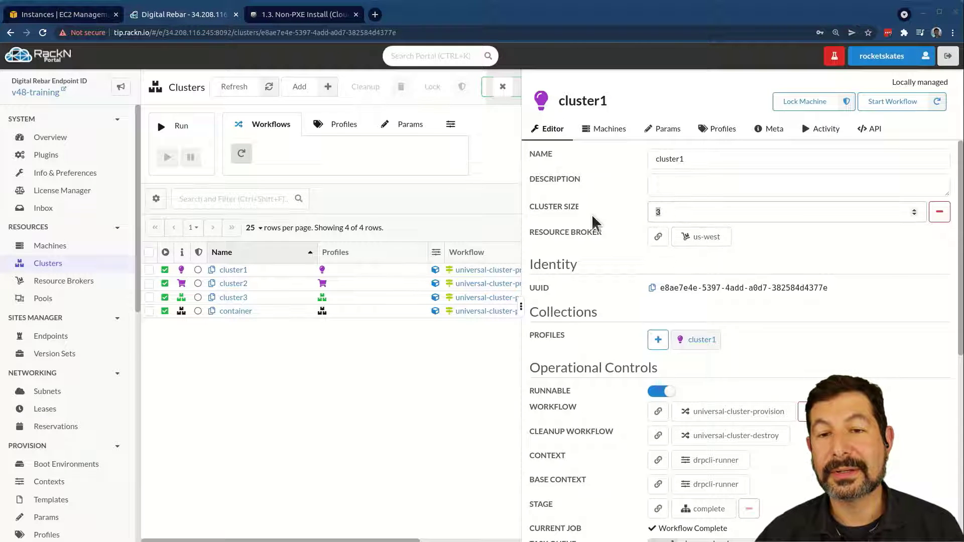
pyautogui.write('0')
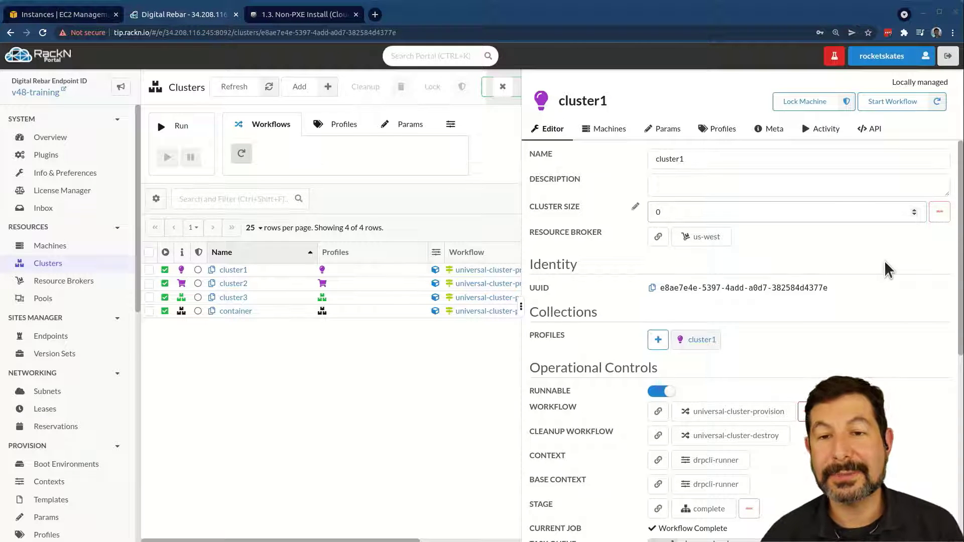
pyautogui.click(853, 264)
pyautogui.click(880, 107)
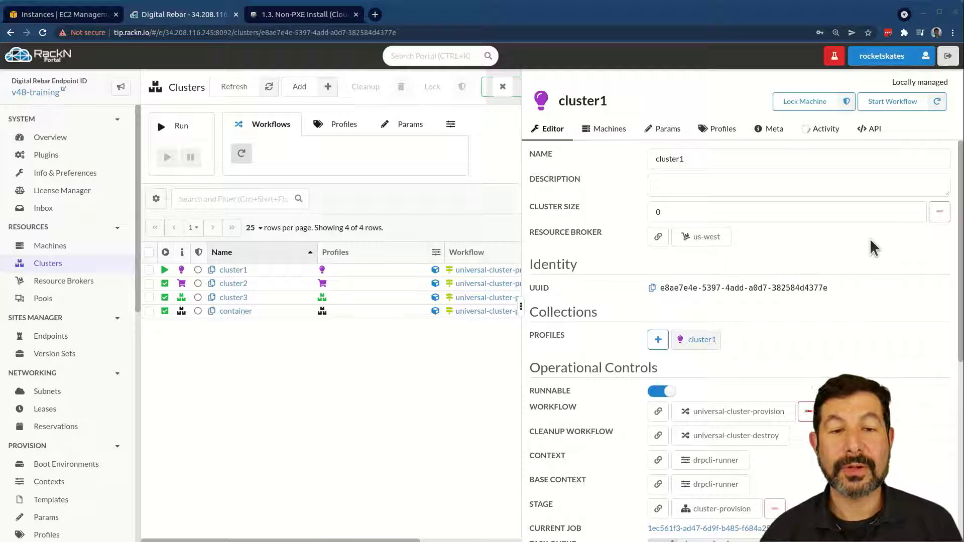
pyautogui.click(503, 87)
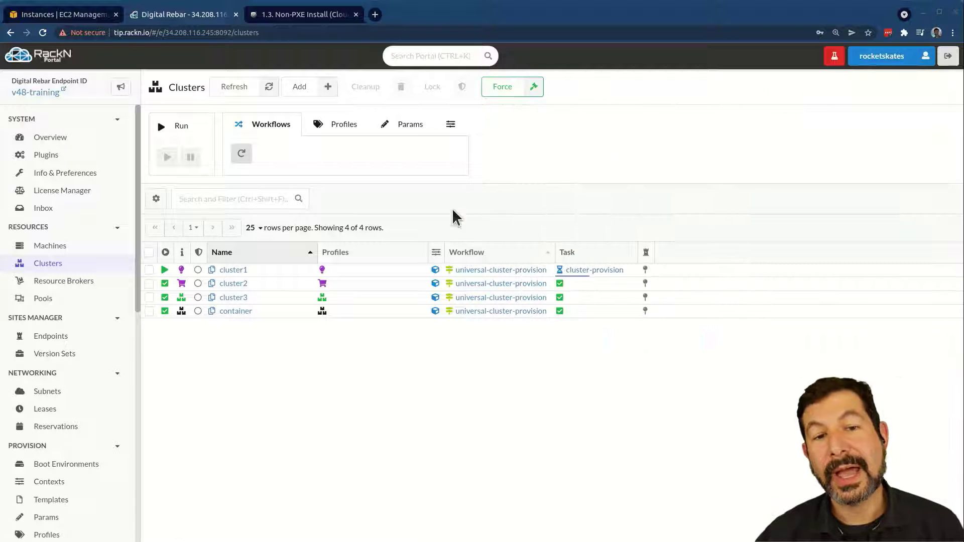
# Run the cleanup of cluster2 and check the remaining machines in the machines list.
pyautogui.click(401, 285)
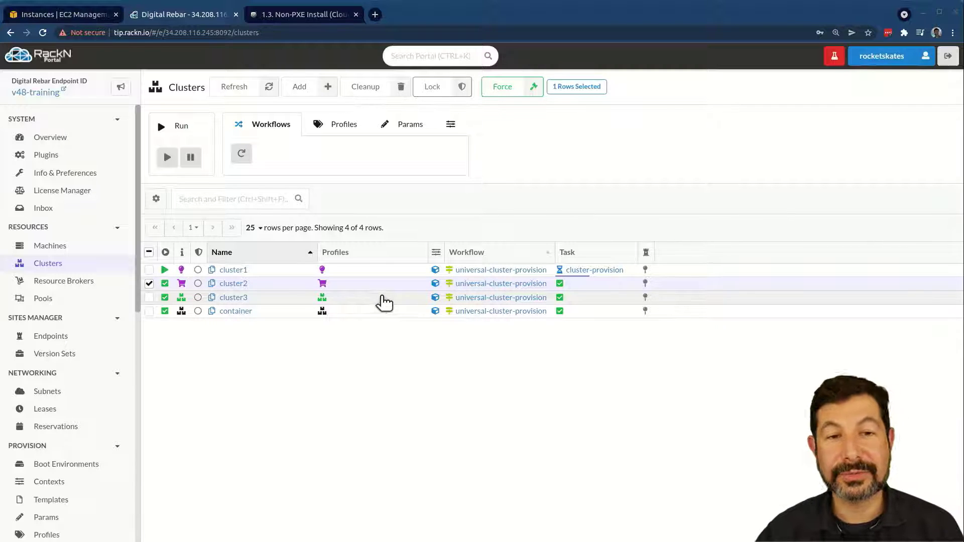
pyautogui.click(364, 89)
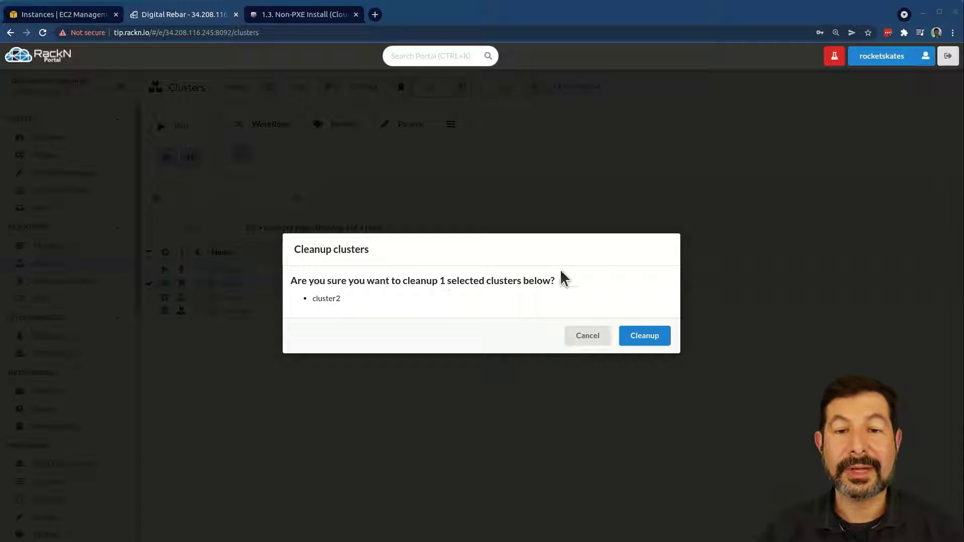
pyautogui.click(644, 335)
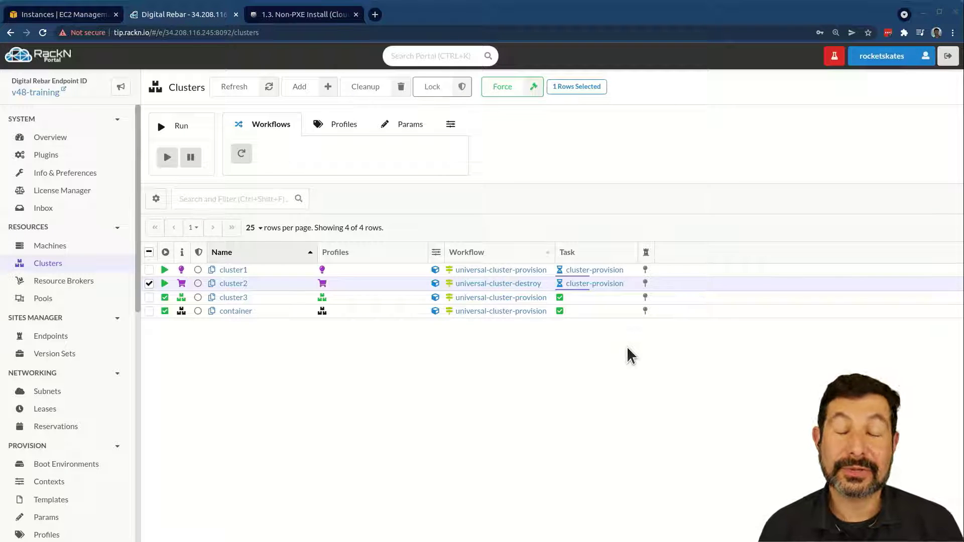
pyautogui.click(53, 246)
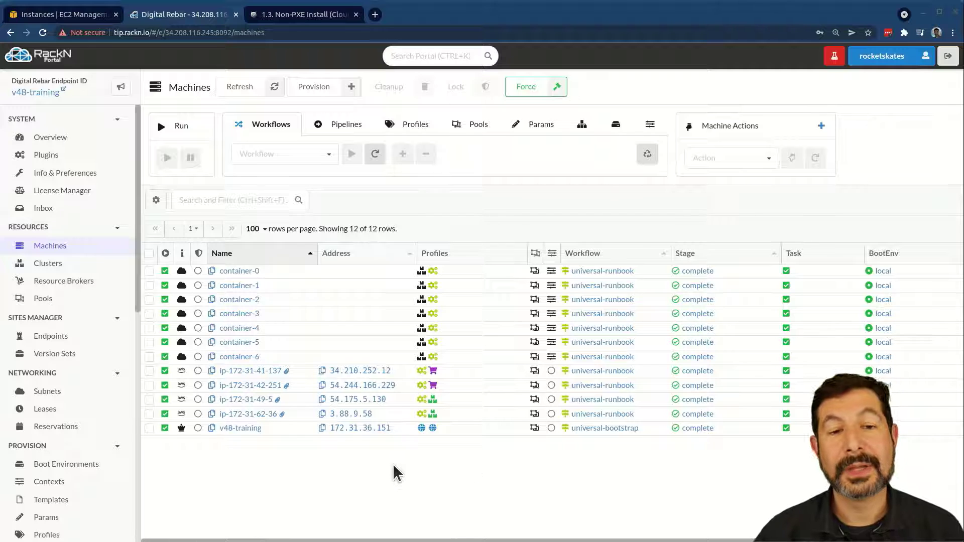